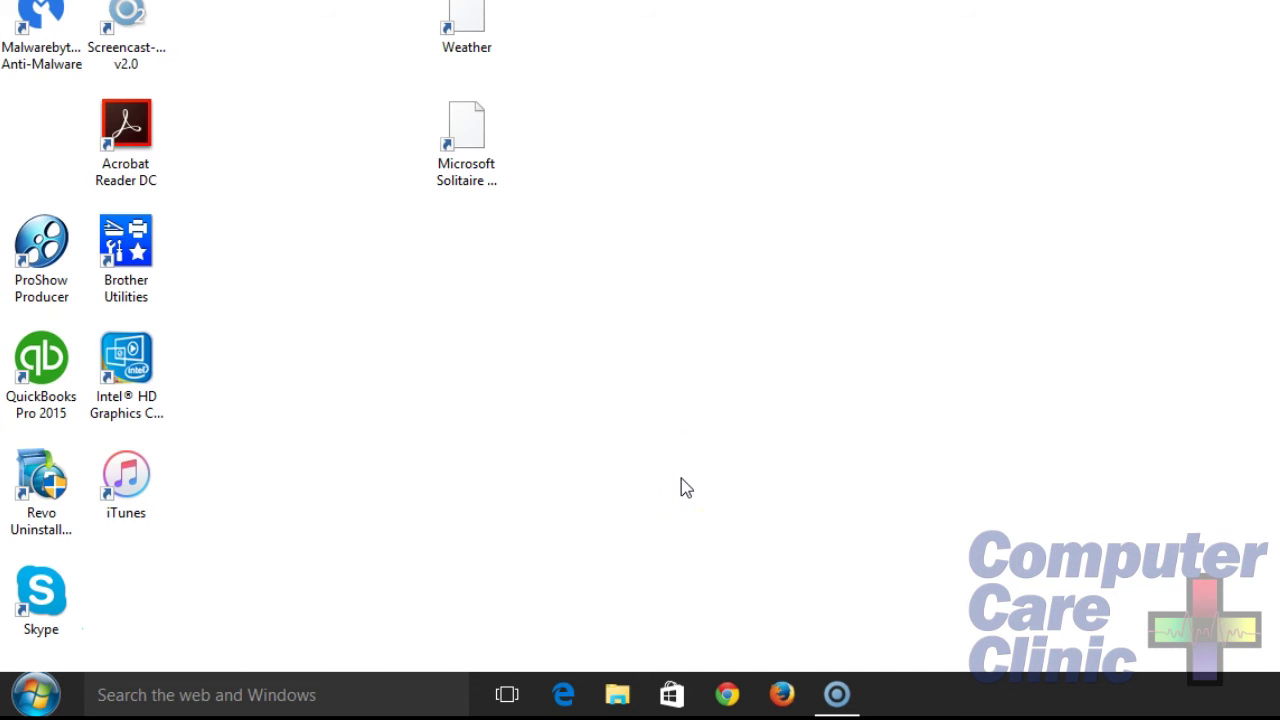
# - Search Windows for "internet explorer" and open the file location of the Internet Explorer desktop app
pyautogui.press('super')
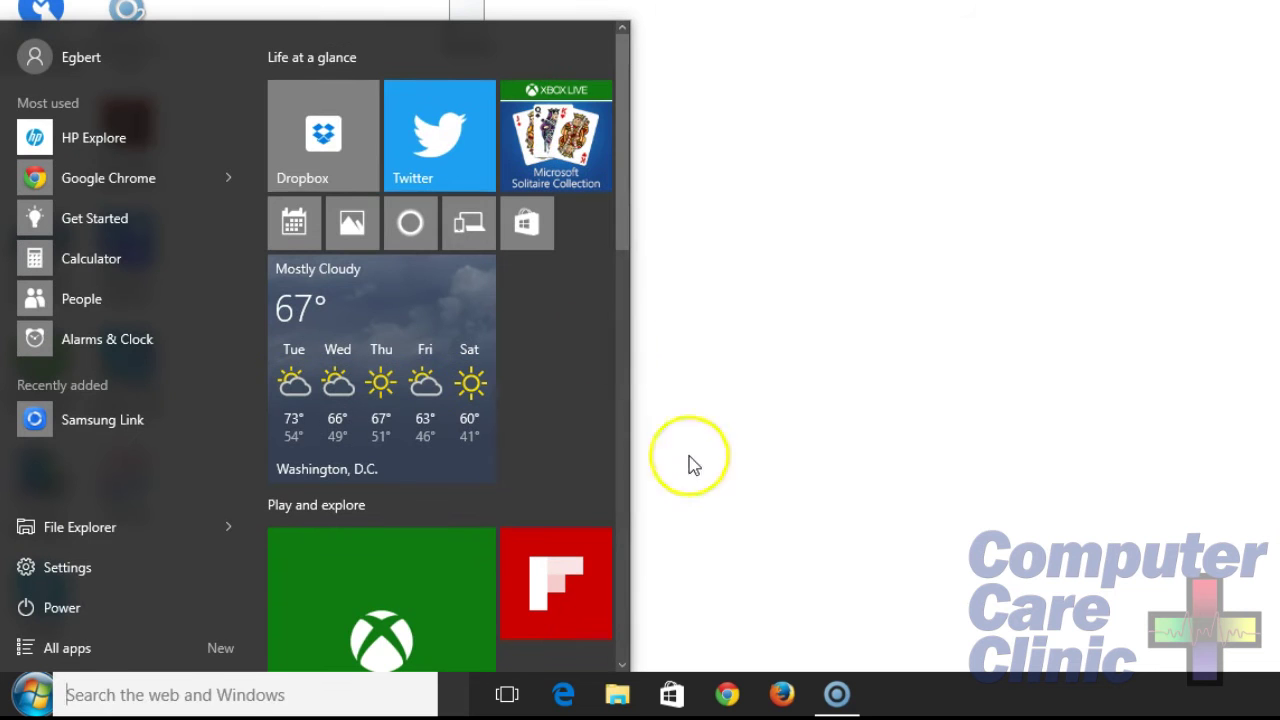
pyautogui.click(229, 697)
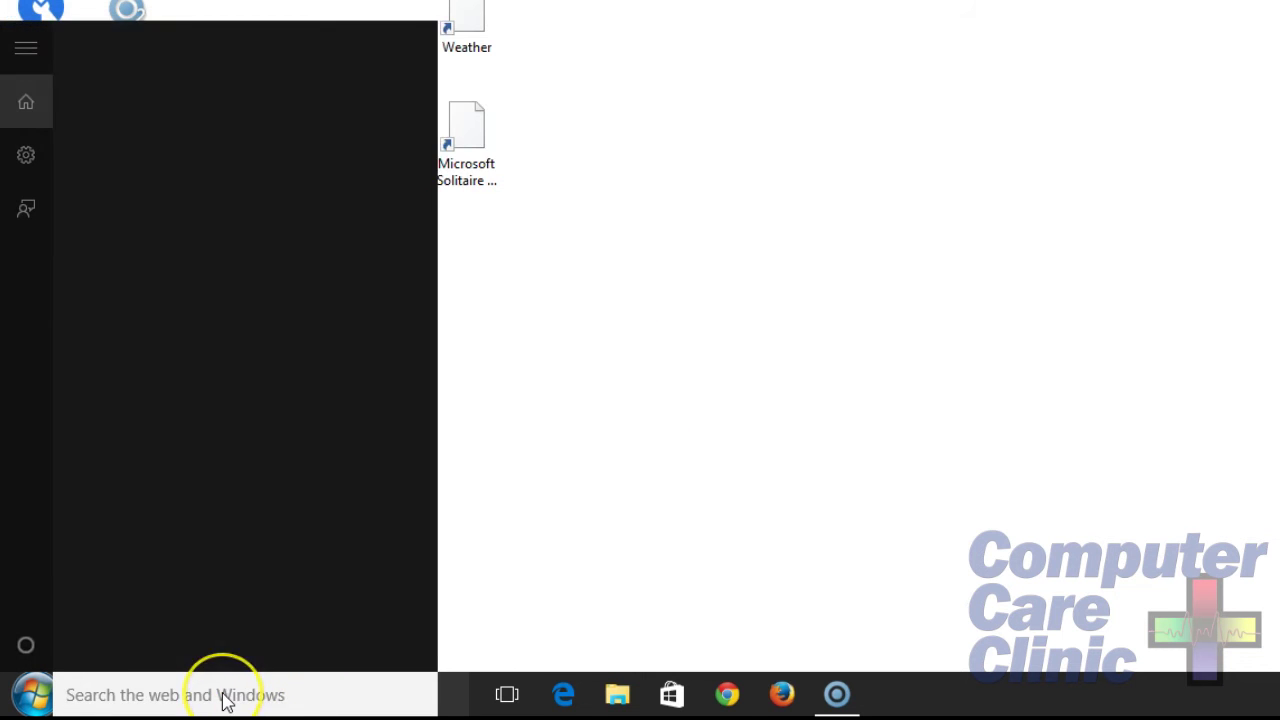
pyautogui.write('inteb')
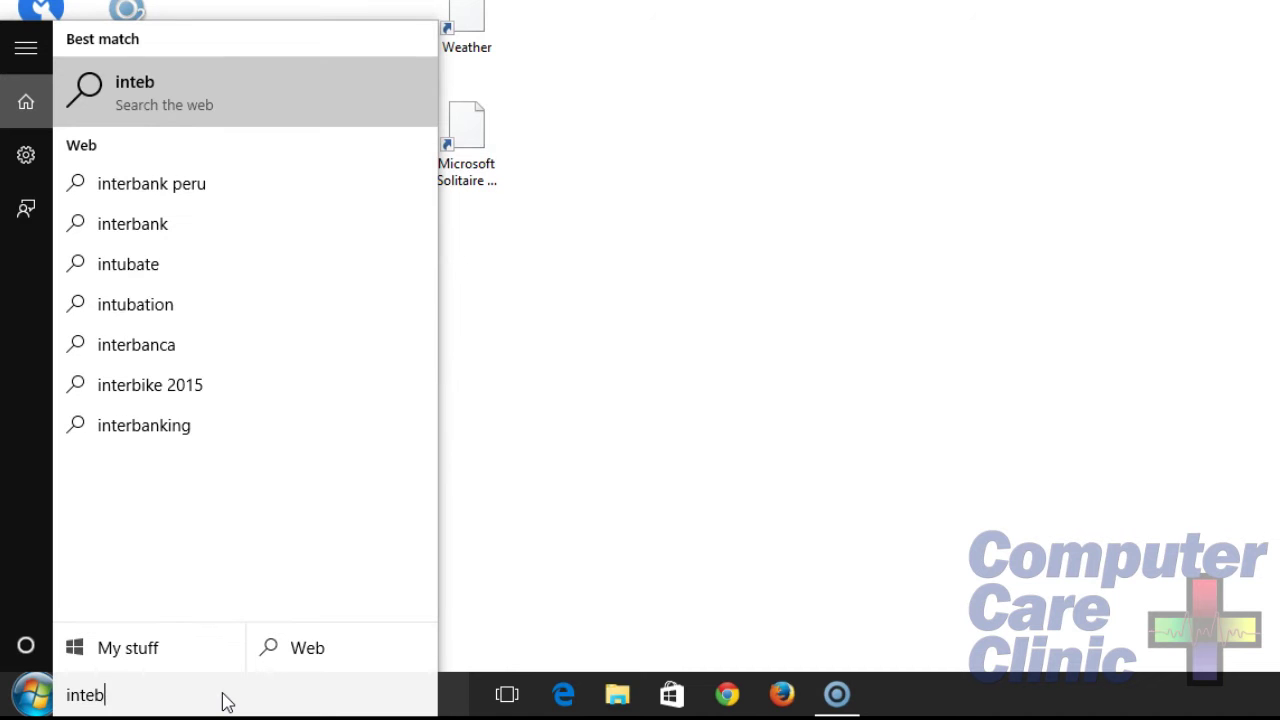
pyautogui.press('BackSpace')
pyautogui.write('rnet explorer')
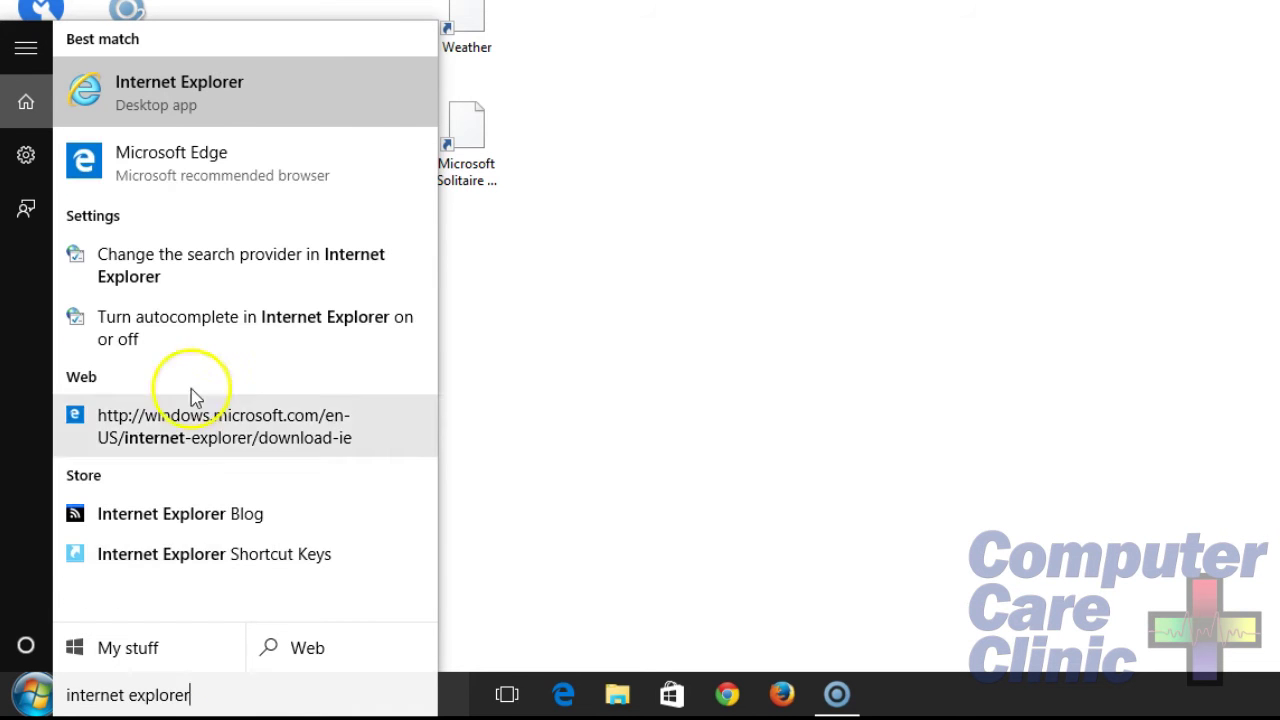
pyautogui.rightClick(149, 93)
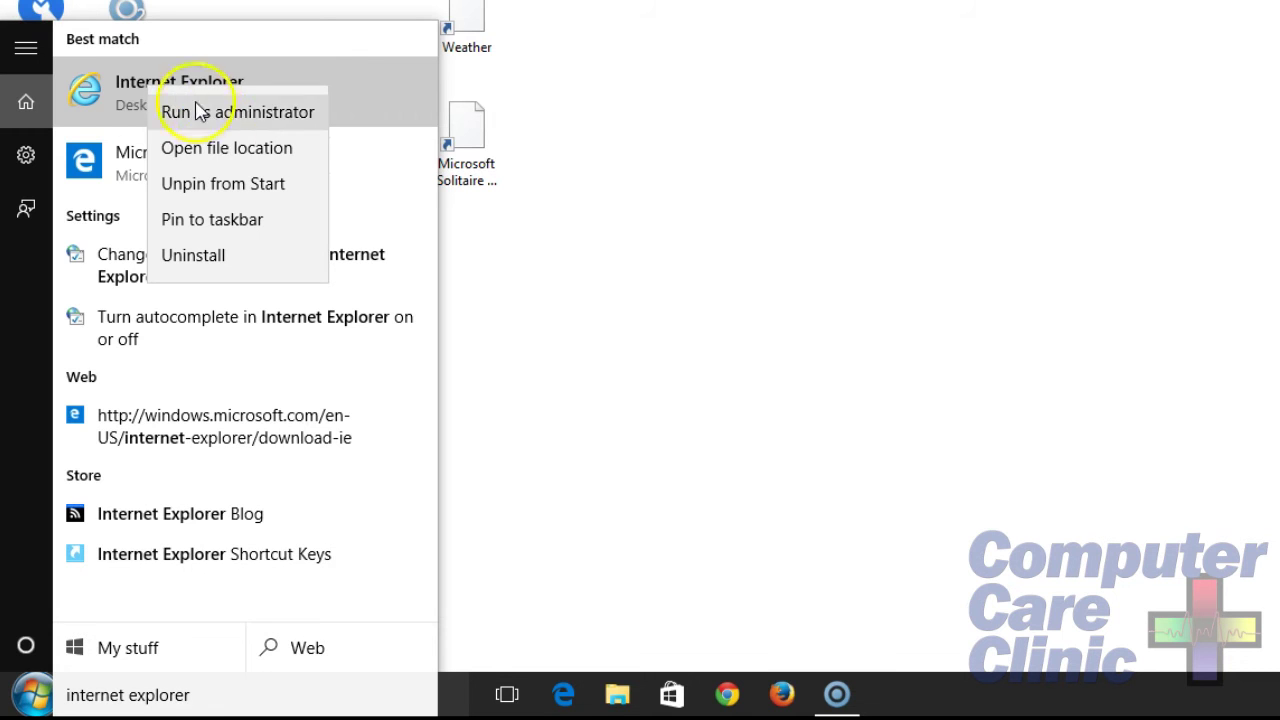
pyautogui.click(222, 148)
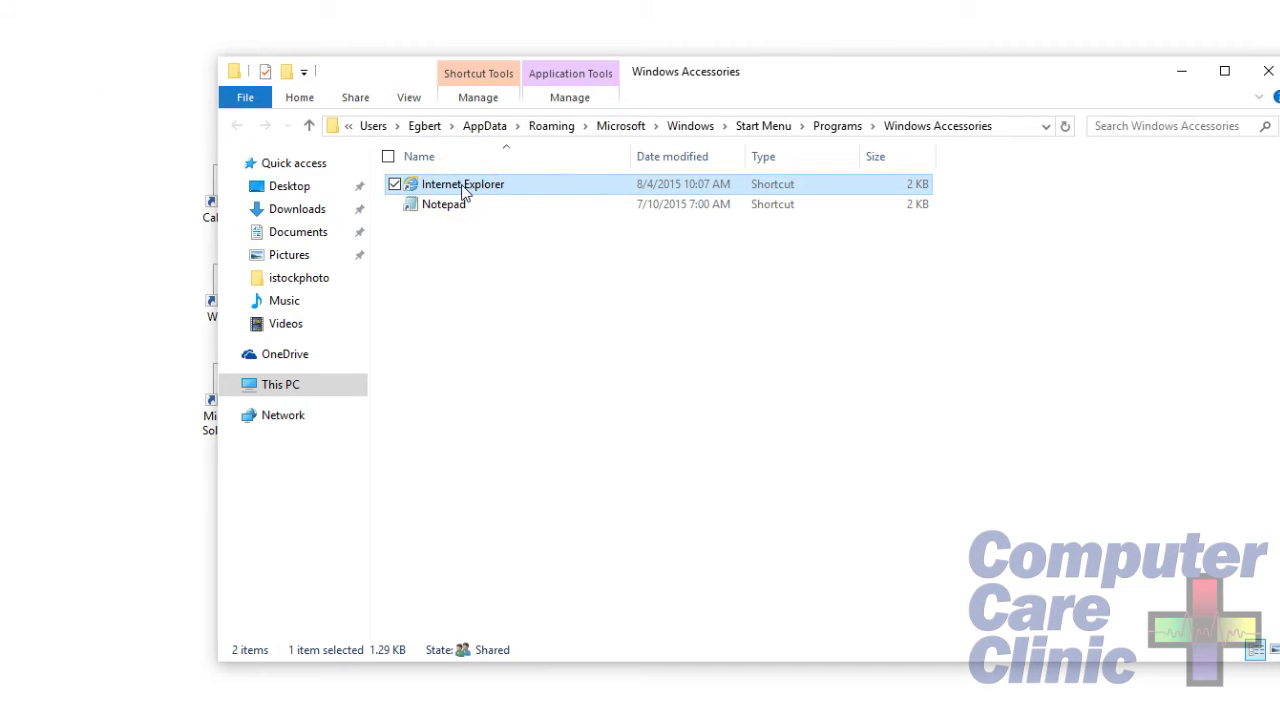
# - Send the Internet Explorer shortcut from the Windows Accessories folder to the desktop and close the folder window
pyautogui.doubleClick(462, 186)
pyautogui.rightClick(462, 184)
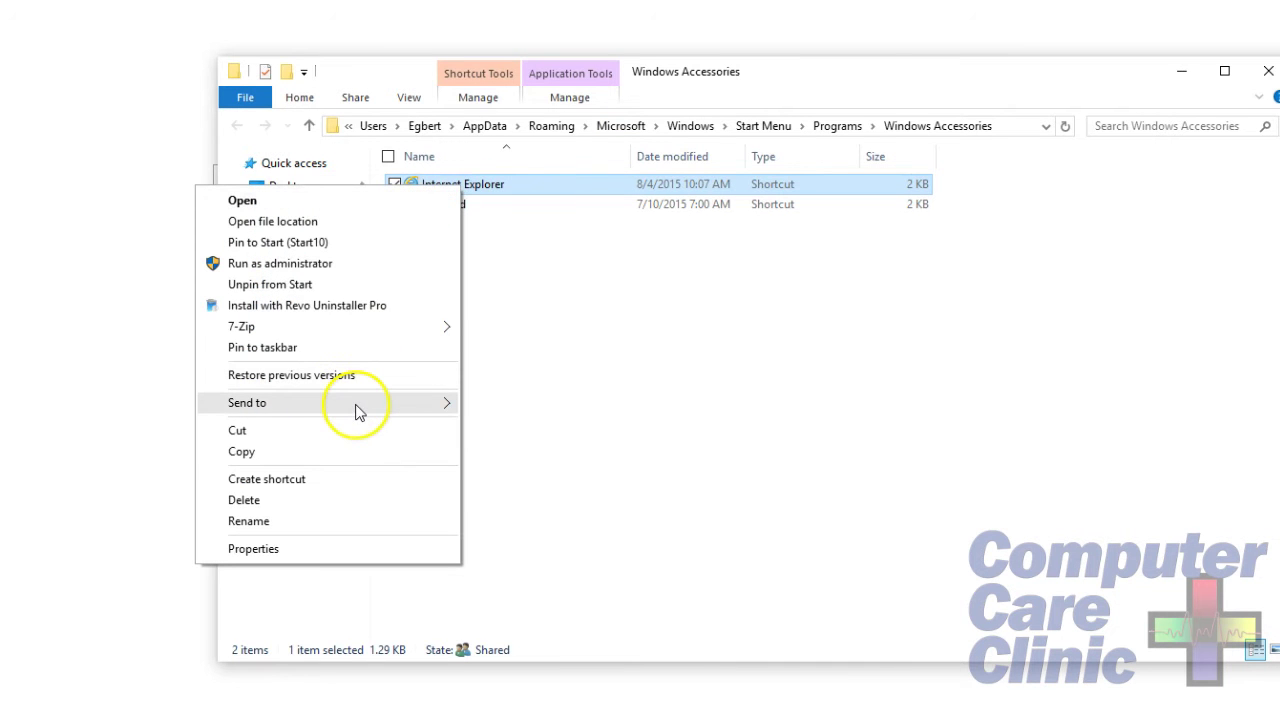
pyautogui.moveTo(358, 412)
pyautogui.click(86, 430)
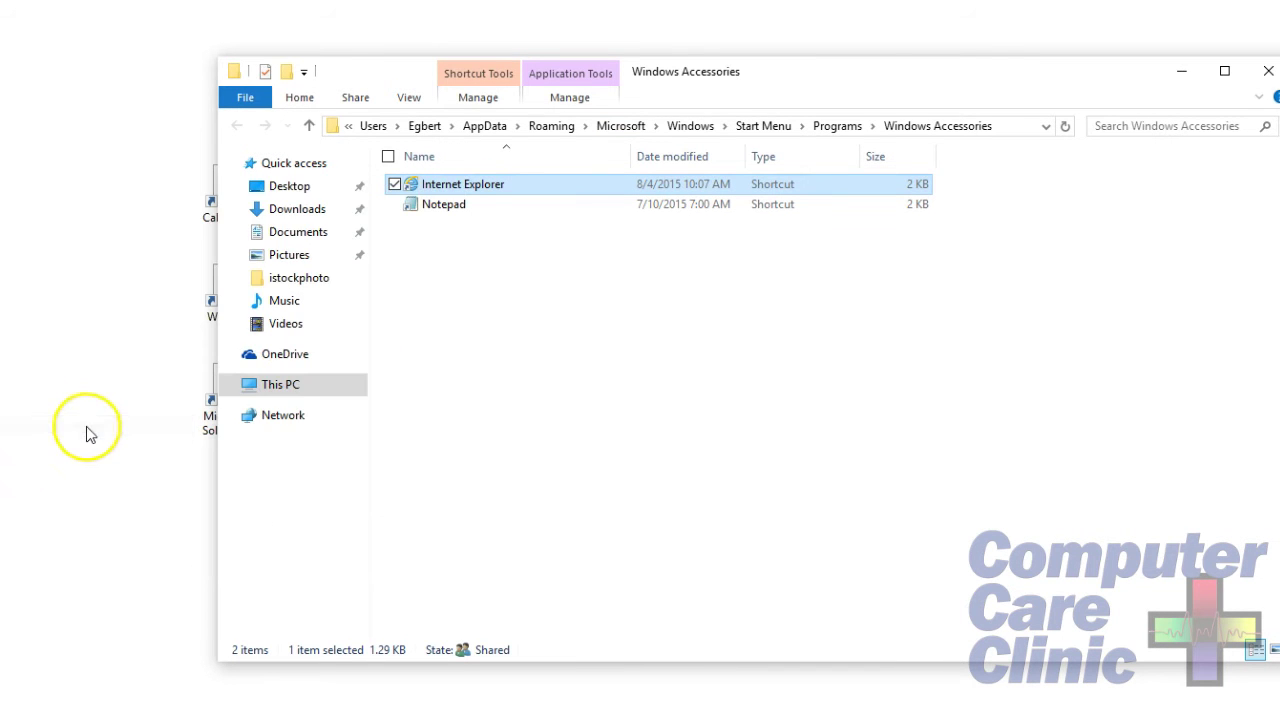
pyautogui.click(1266, 69)
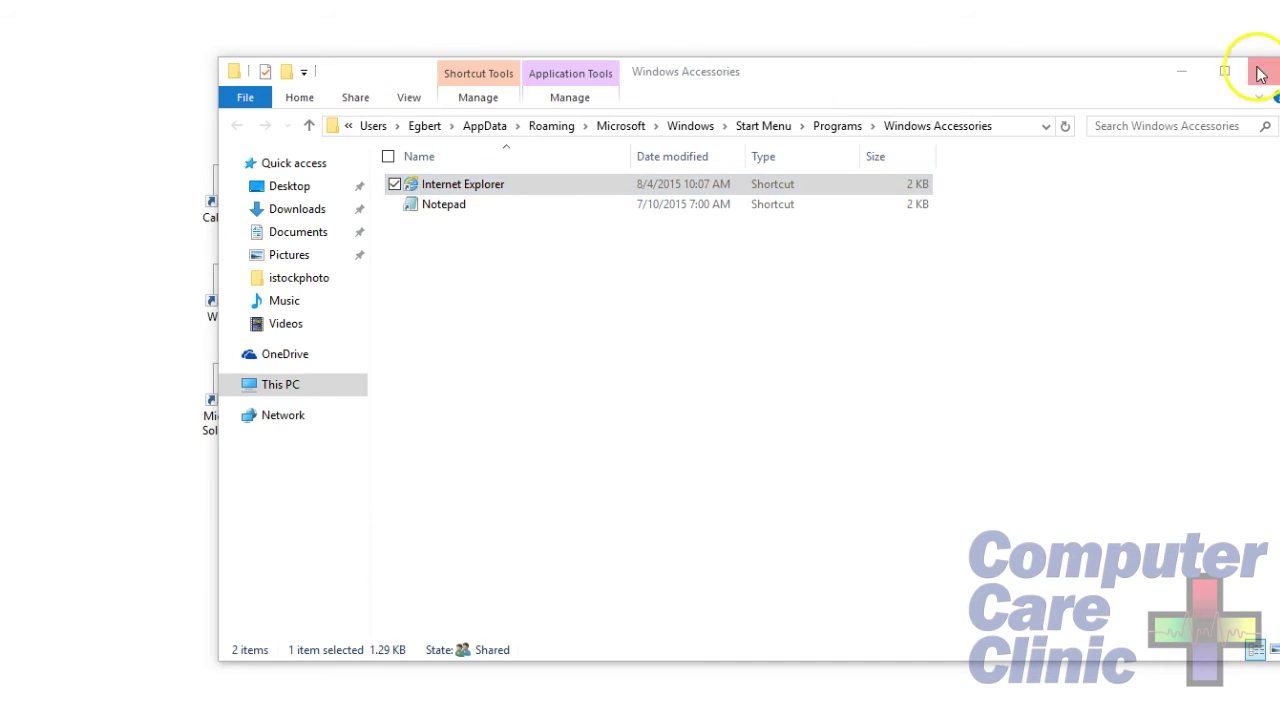
pyautogui.moveTo(71, 220); pyautogui.dragTo(91, 227)
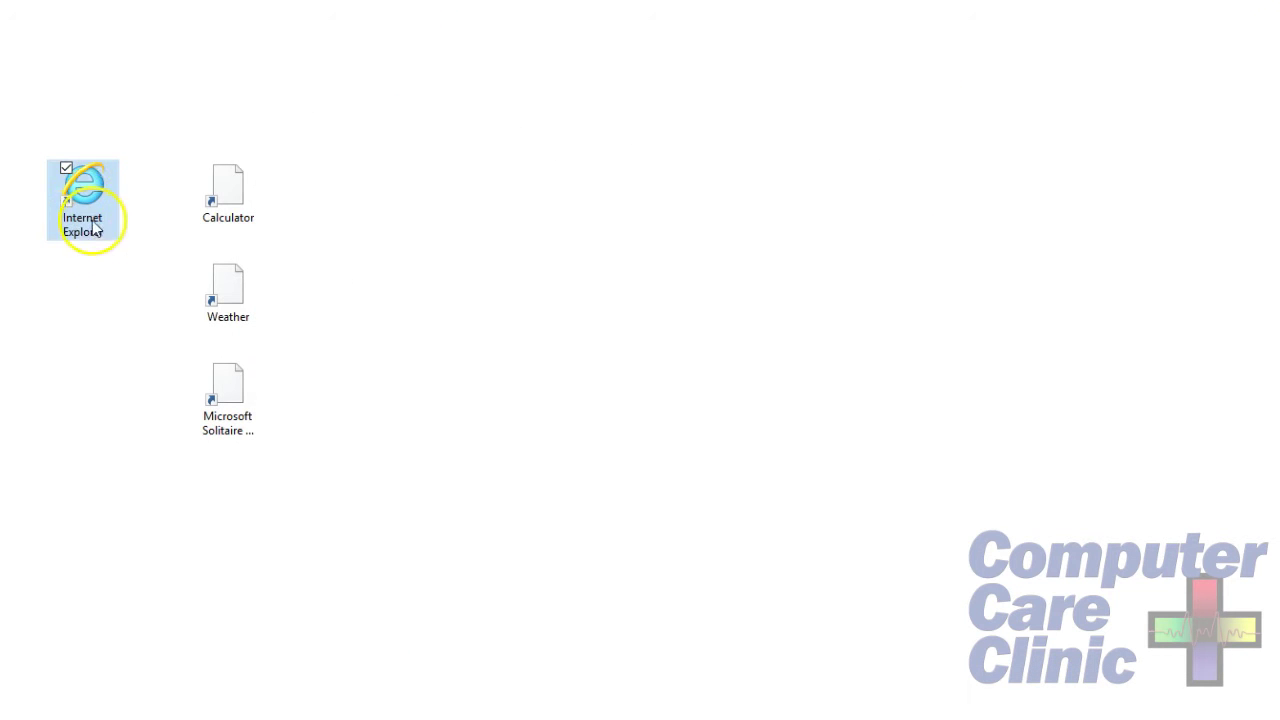
# - Launch Internet Explorer from its new desktop shortcut and hide the menu bar, favorites bar, command bar and status bar
pyautogui.doubleClick(88, 205)
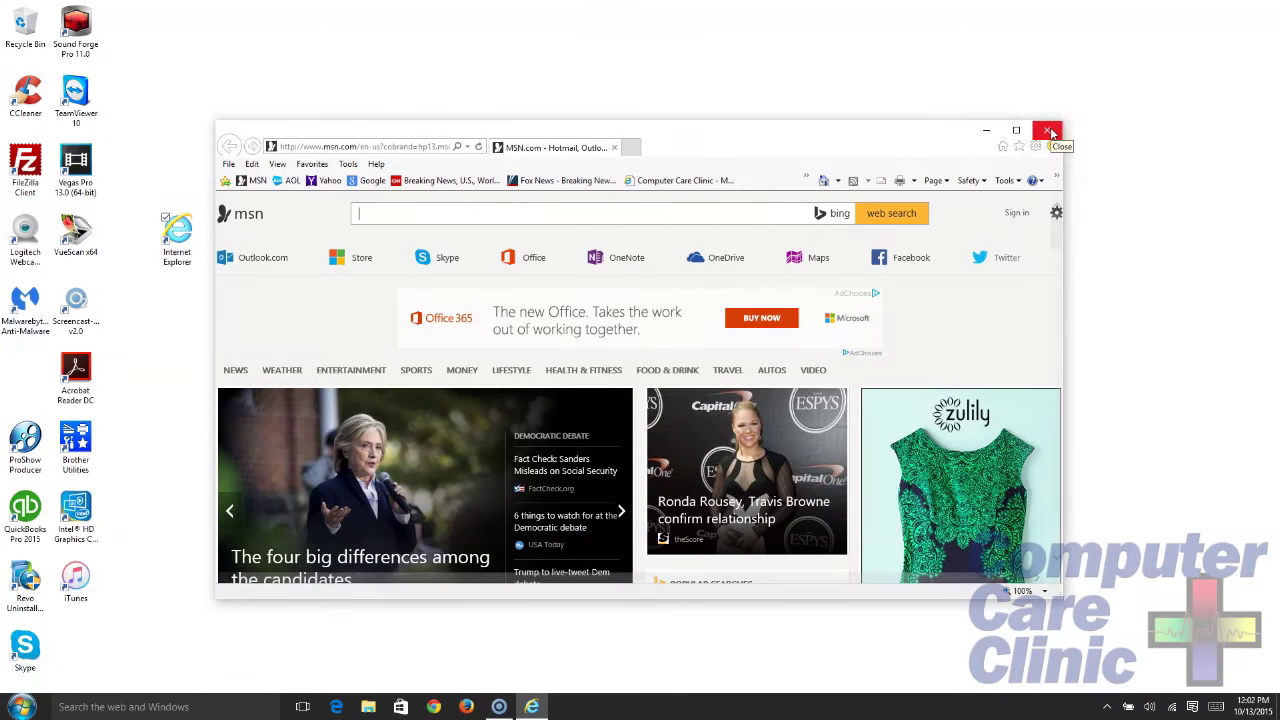
pyautogui.rightClick(745, 178)
pyautogui.click(780, 185)
pyautogui.rightClick(766, 166)
pyautogui.click(775, 186)
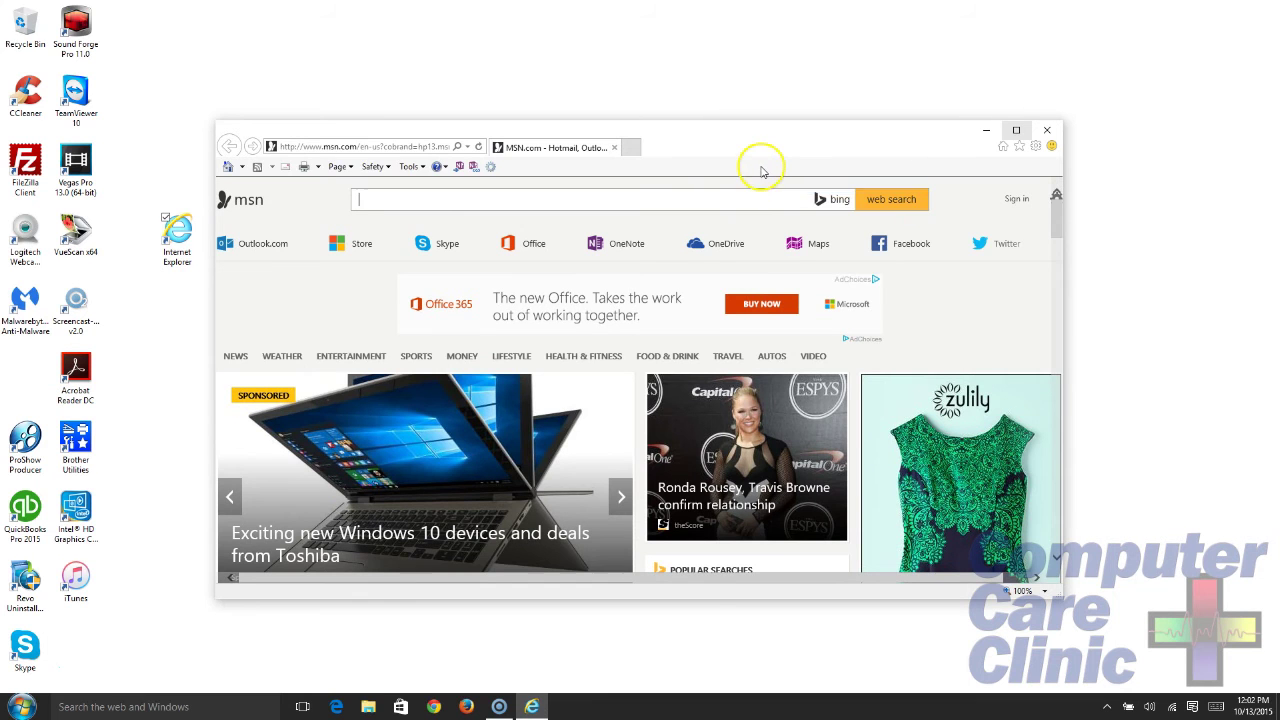
pyautogui.rightClick(760, 168)
pyautogui.click(793, 204)
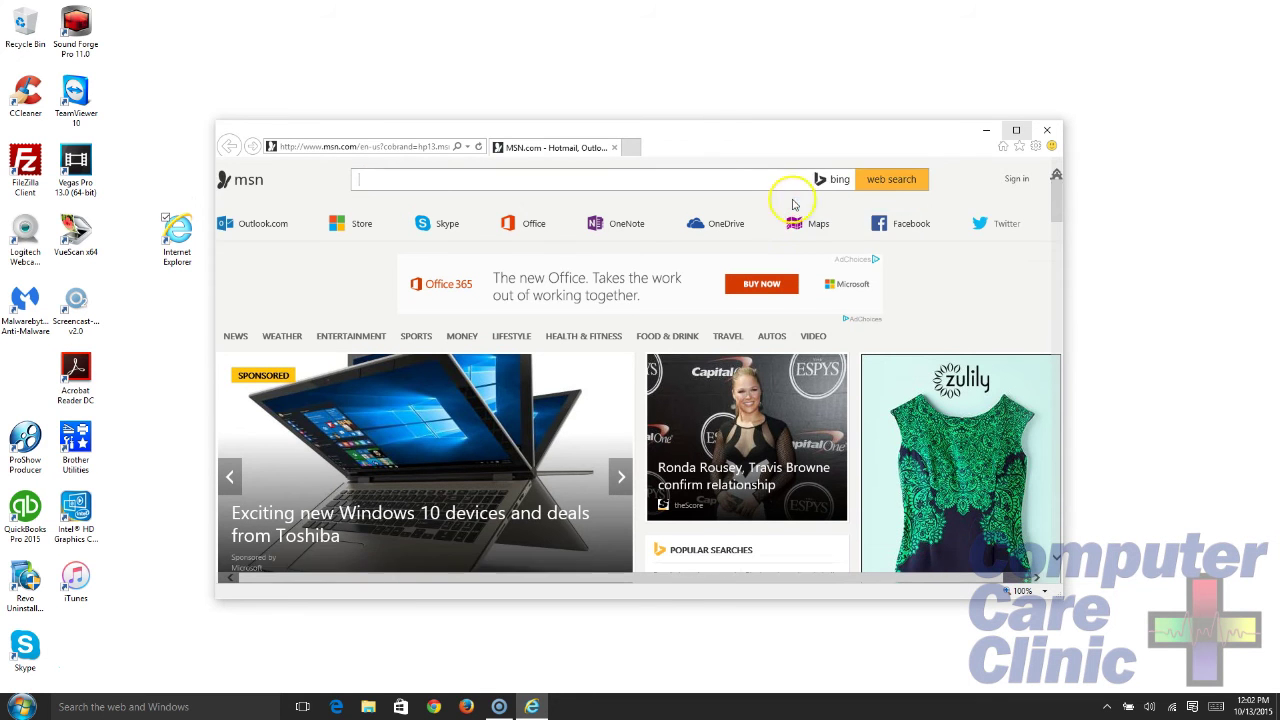
pyautogui.rightClick(751, 144)
pyautogui.click(799, 195)
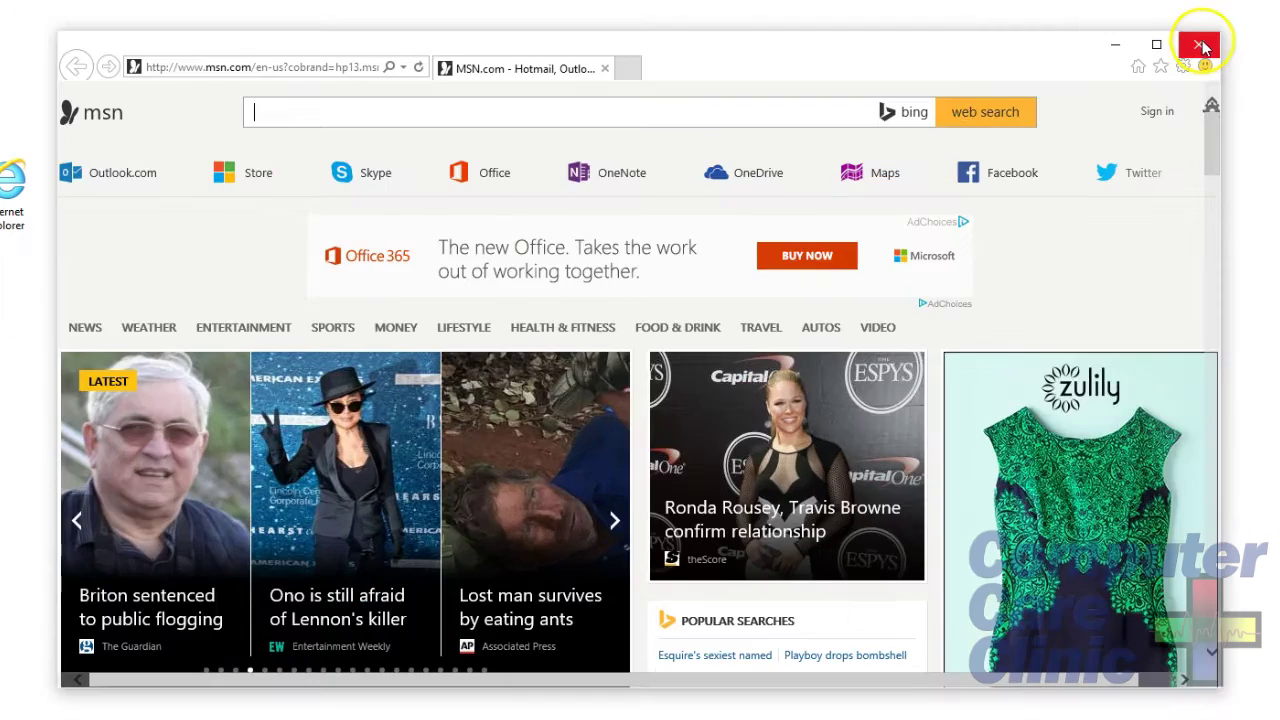
# - Close Internet Explorer and launch it again from its desktop shortcut
pyautogui.click(1047, 130)
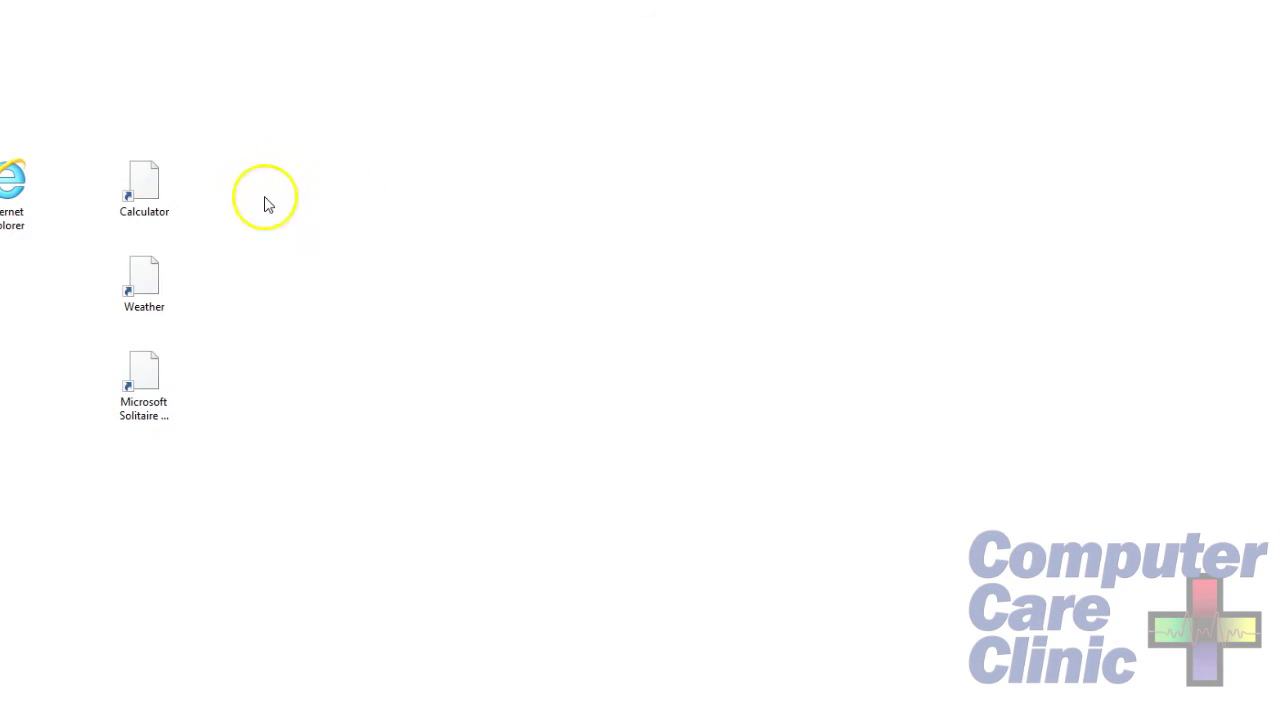
pyautogui.doubleClick(28, 187)
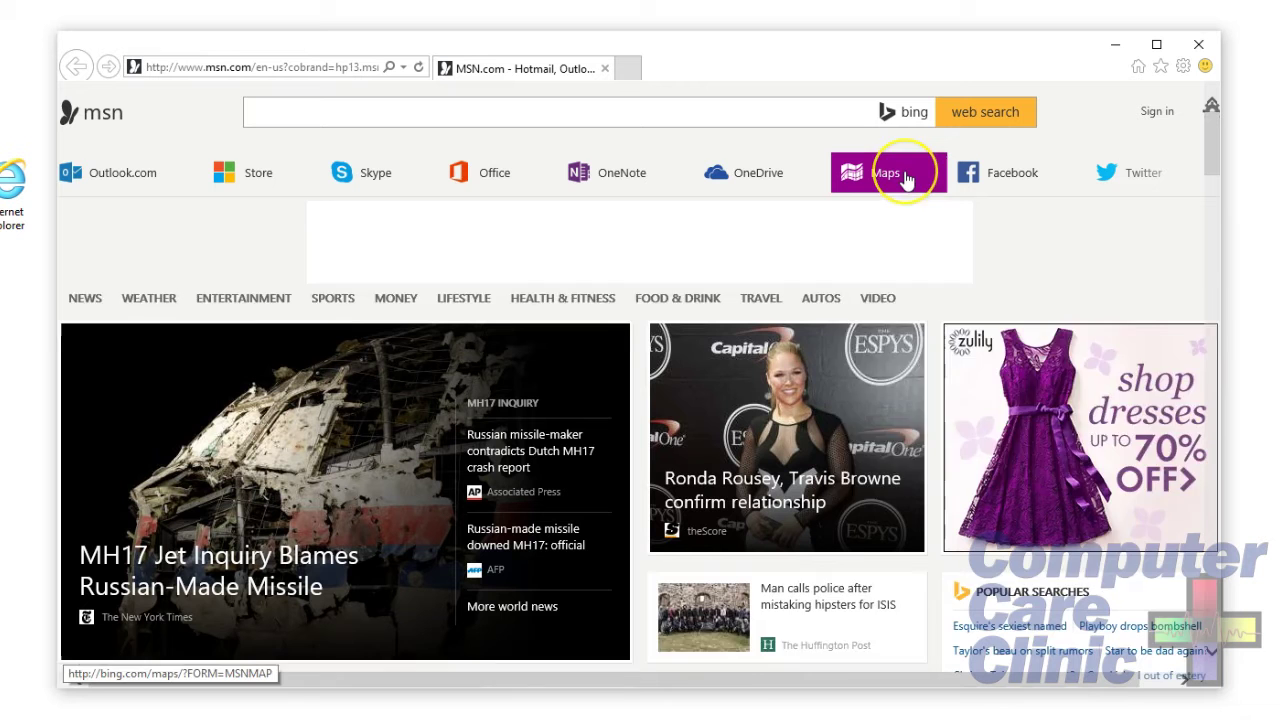
pyautogui.moveTo(907, 179)
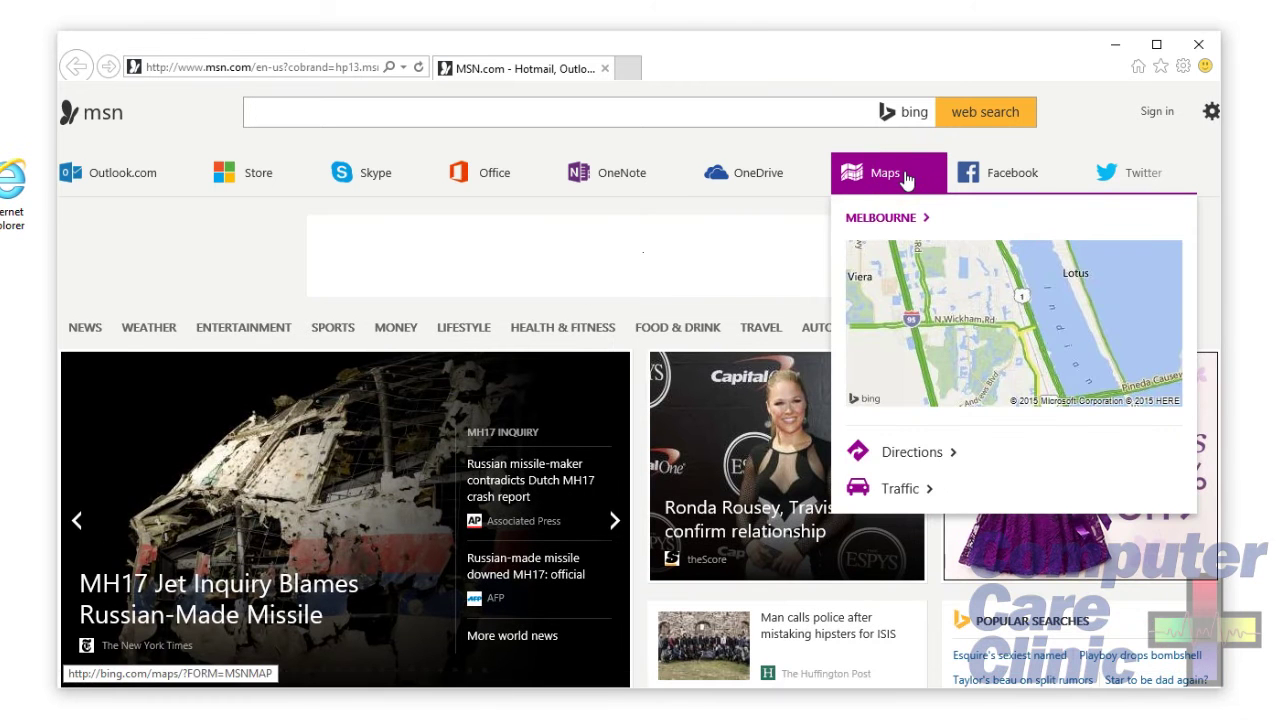
pyautogui.click(897, 117)
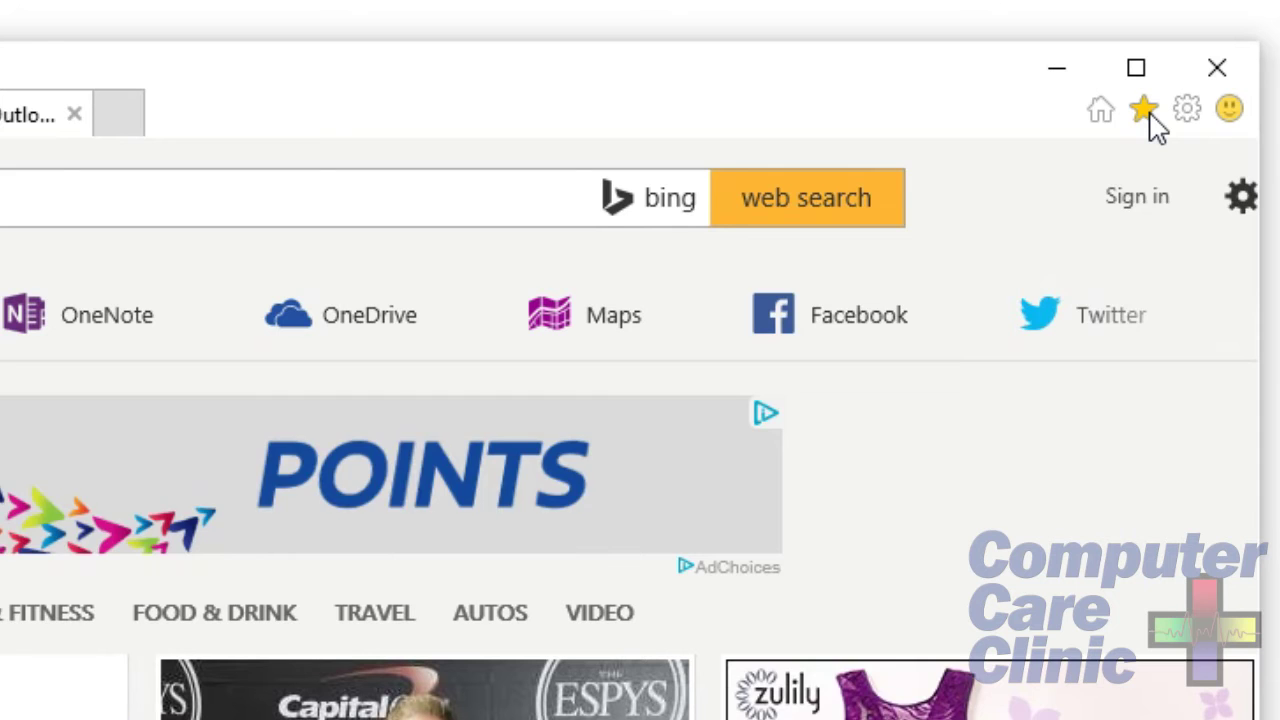
# - View the browser's saved favorites, feeds and browsing history
pyautogui.click(1162, 67)
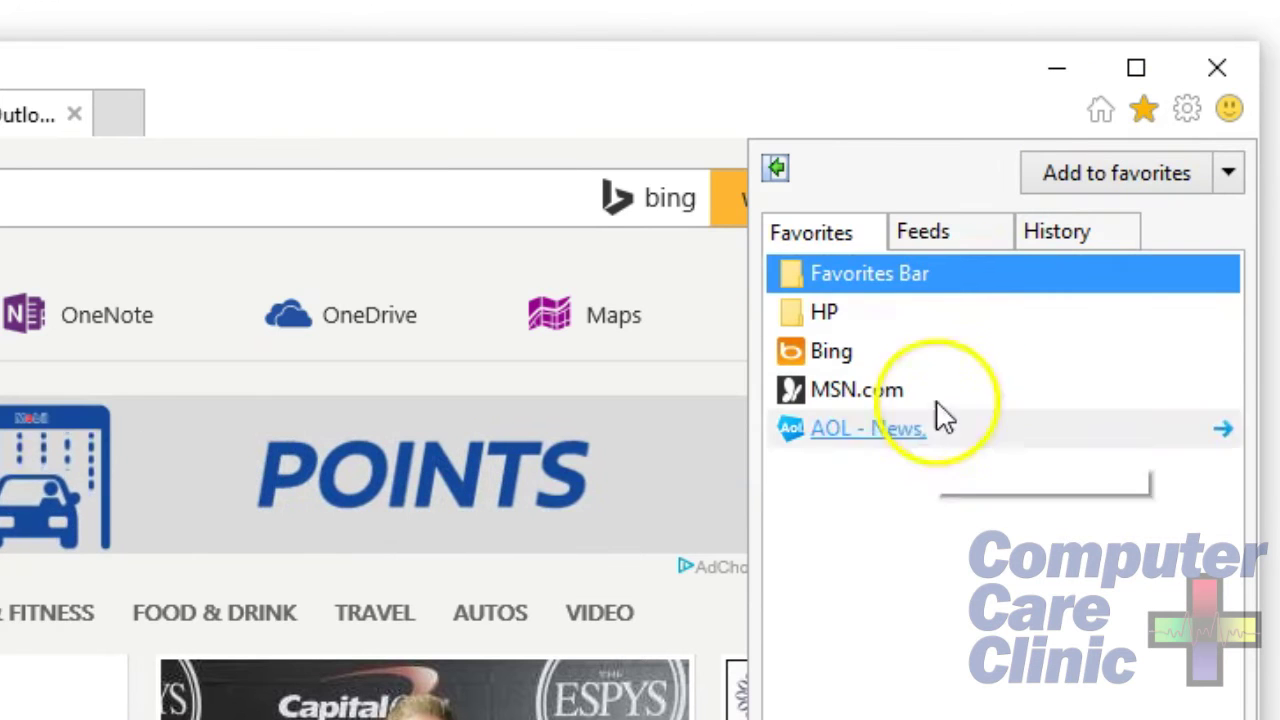
pyautogui.click(948, 238)
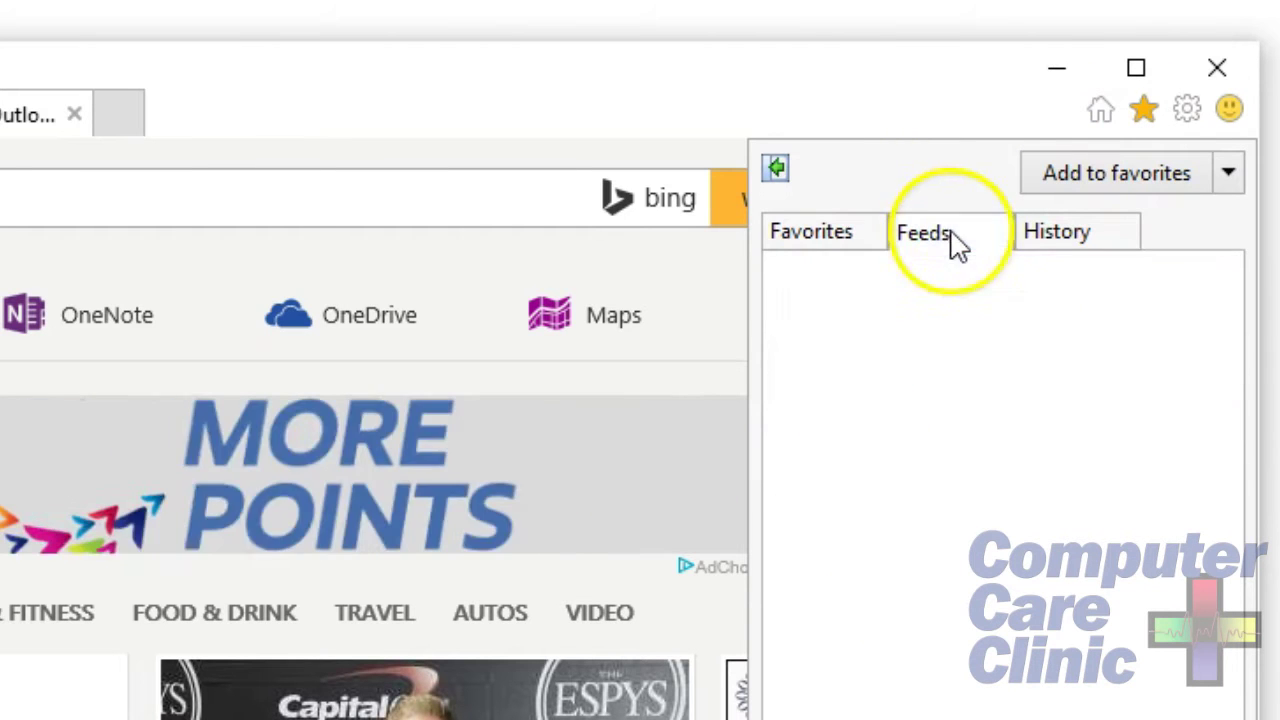
pyautogui.click(1076, 240)
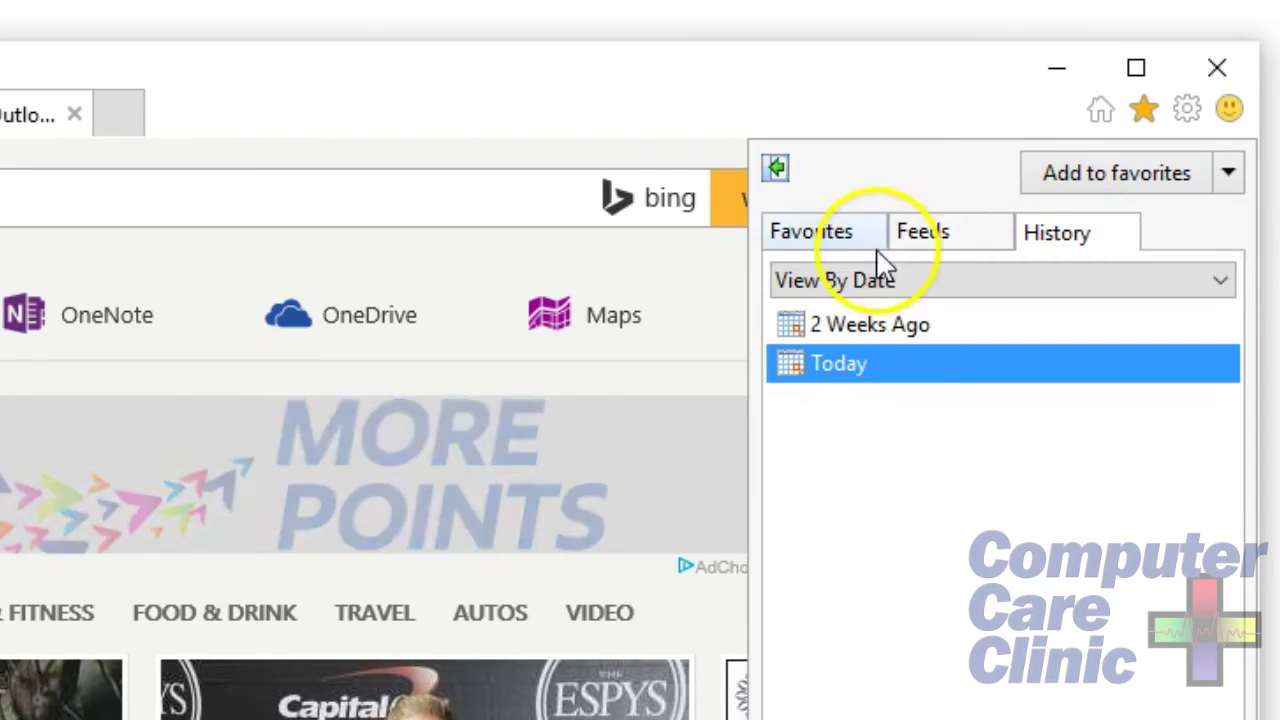
pyautogui.click(836, 248)
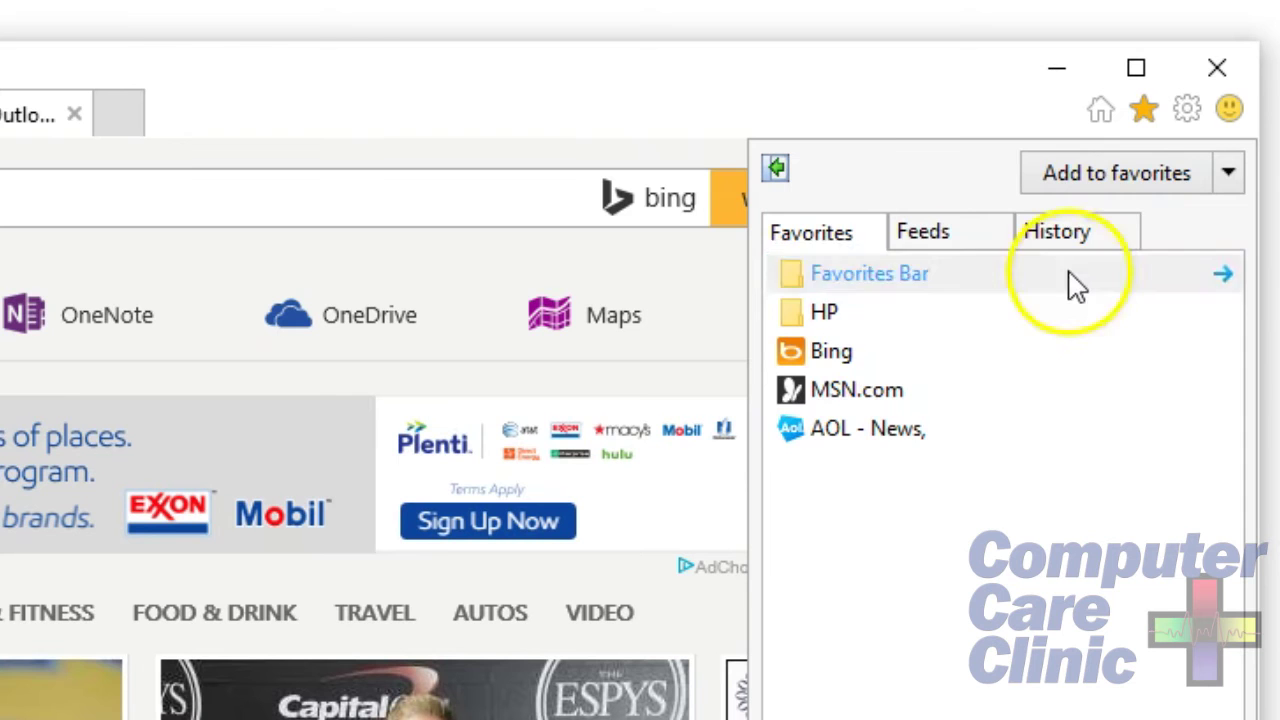
# - Reopen the MSN.com page from today's entries in the browsing history, viewed by date
pyautogui.click(1090, 242)
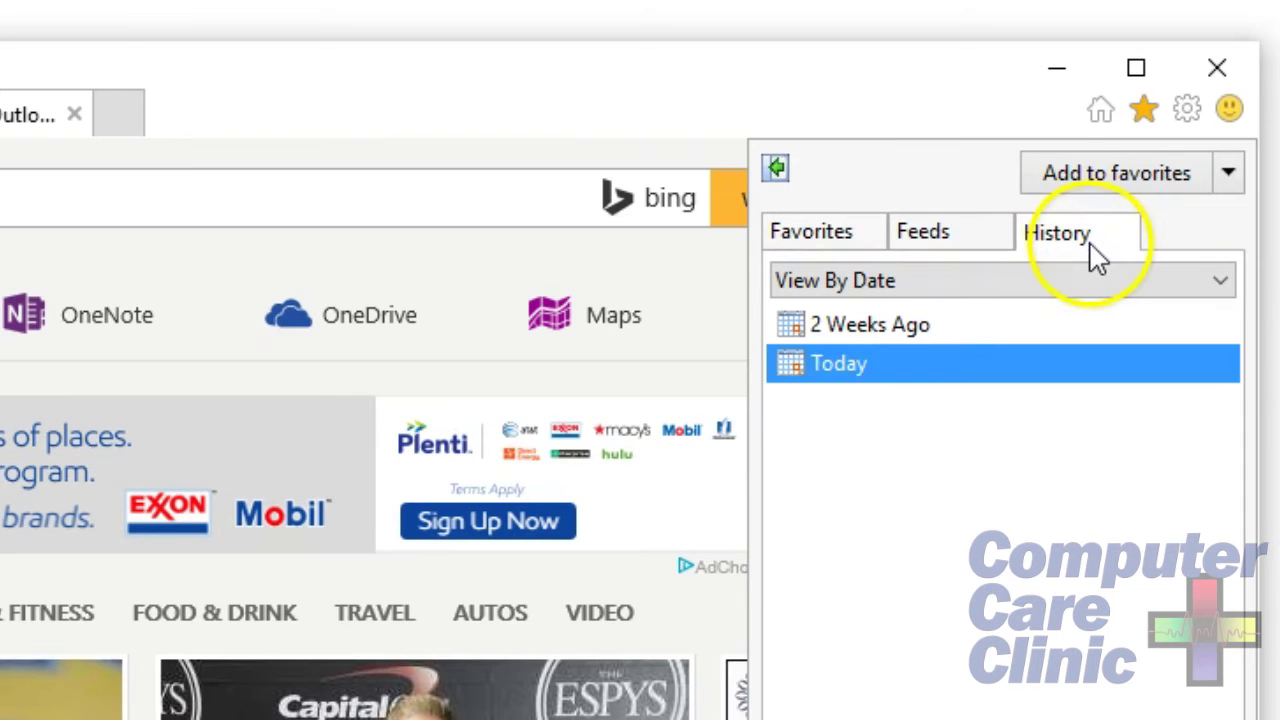
pyautogui.click(922, 340)
pyautogui.click(828, 365)
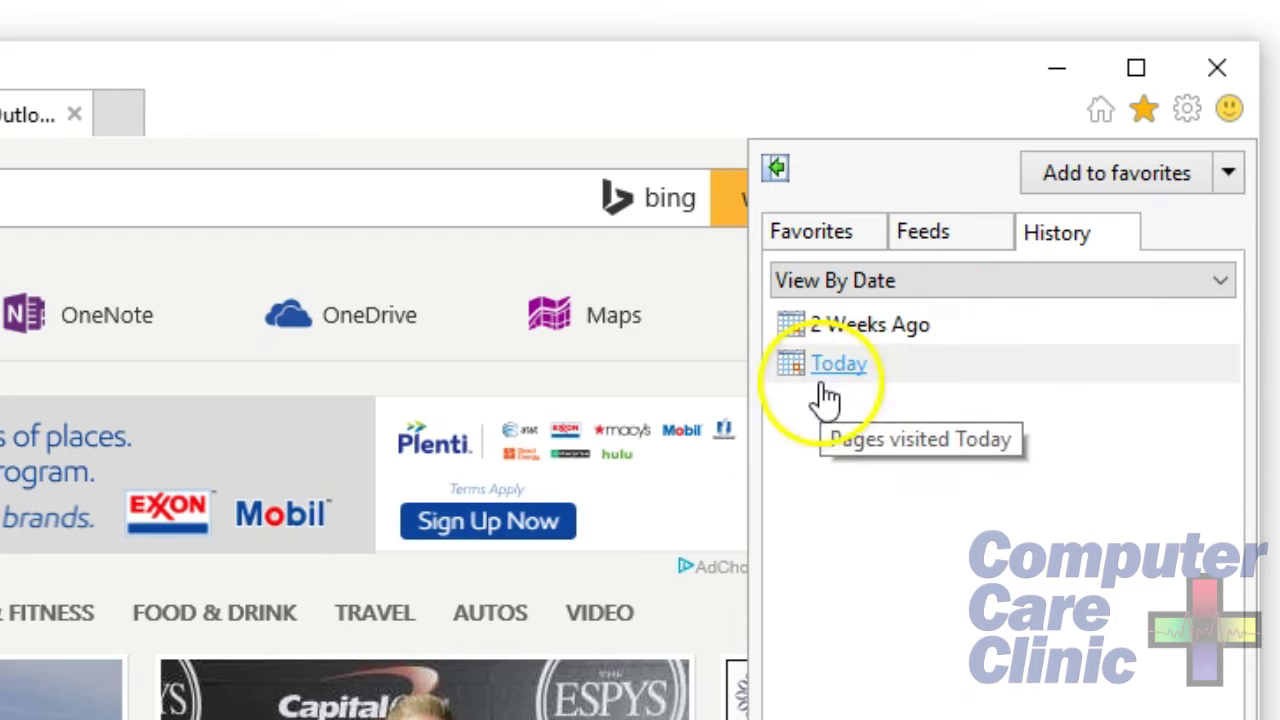
pyautogui.click(905, 402)
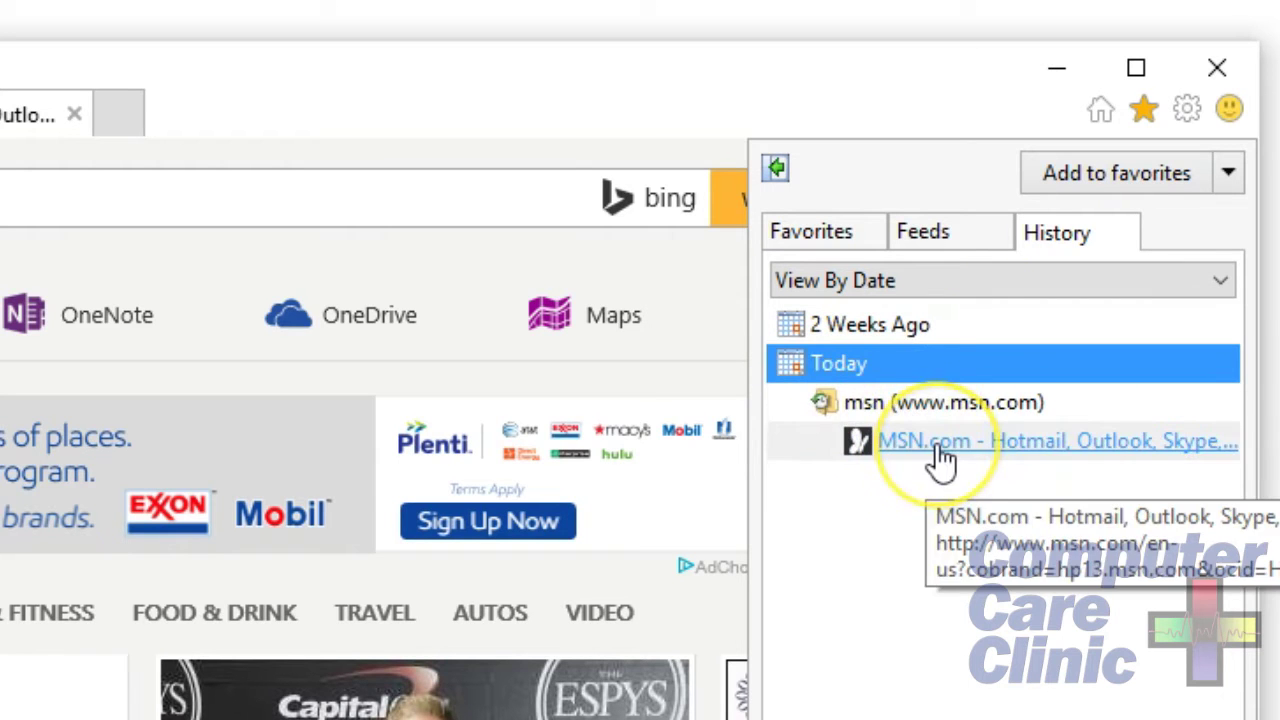
pyautogui.click(943, 444)
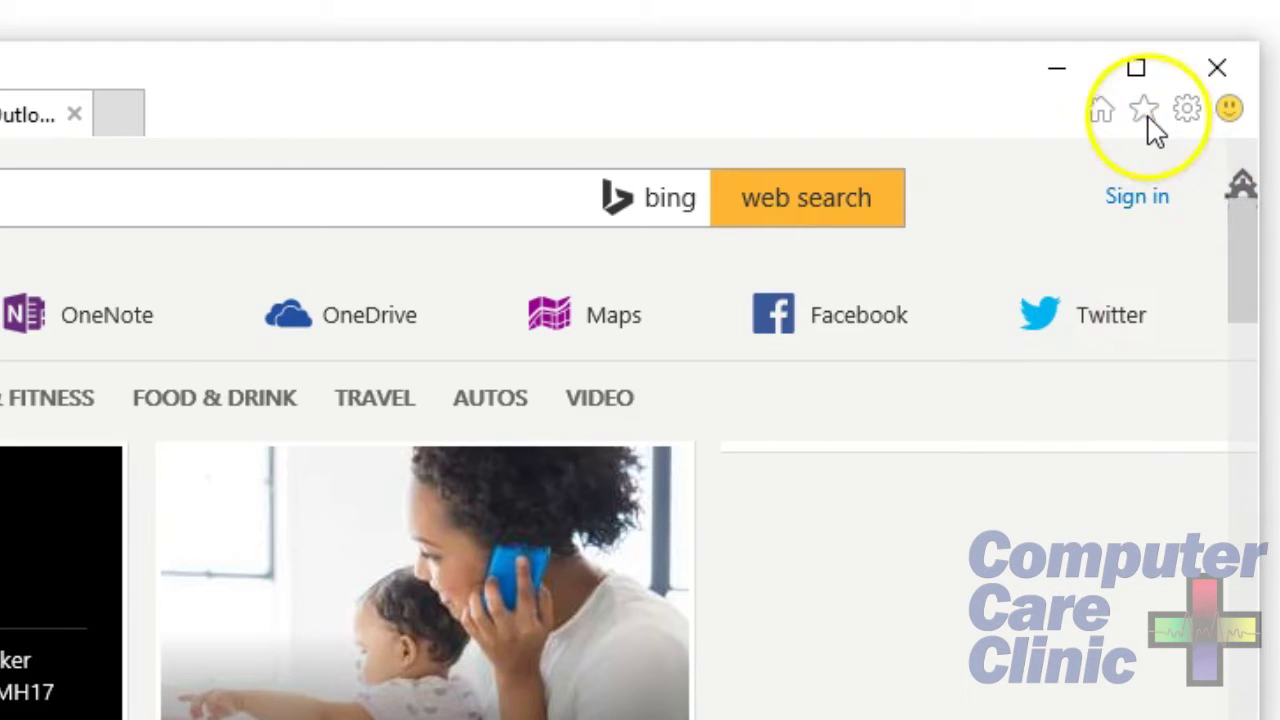
# - Look at the list of saved favorites again and close it
pyautogui.click(1143, 109)
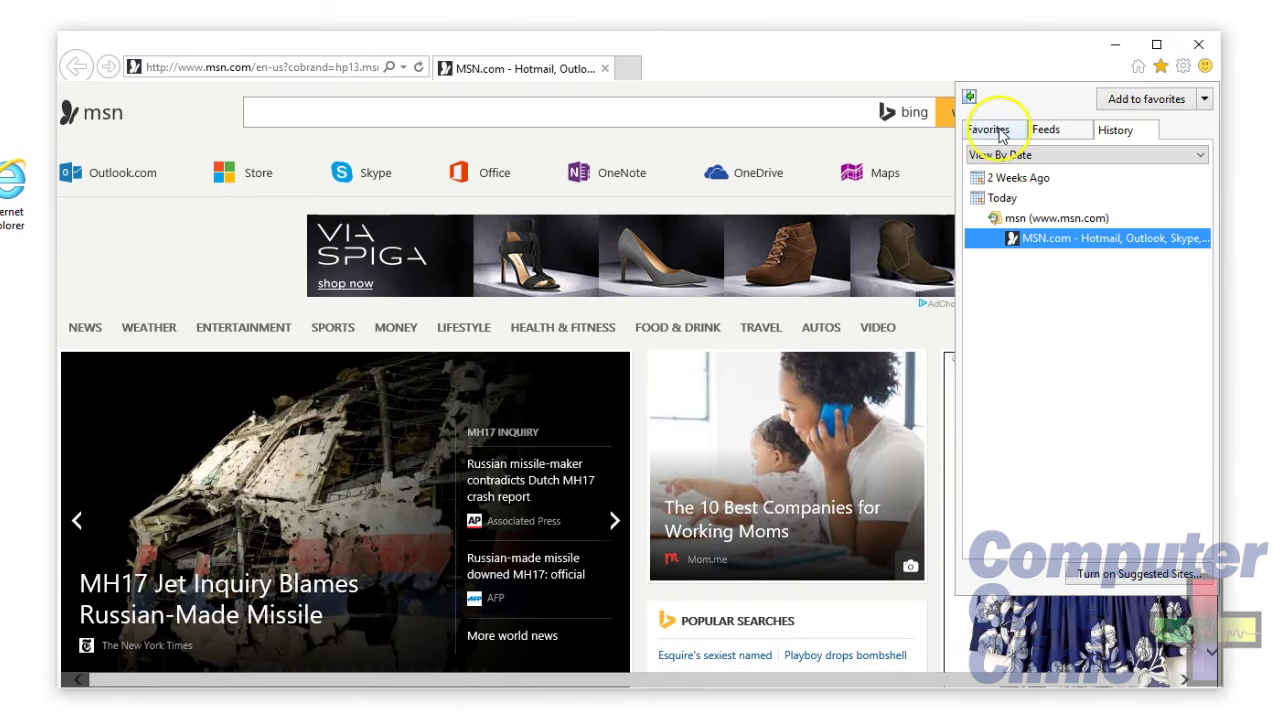
pyautogui.click(994, 131)
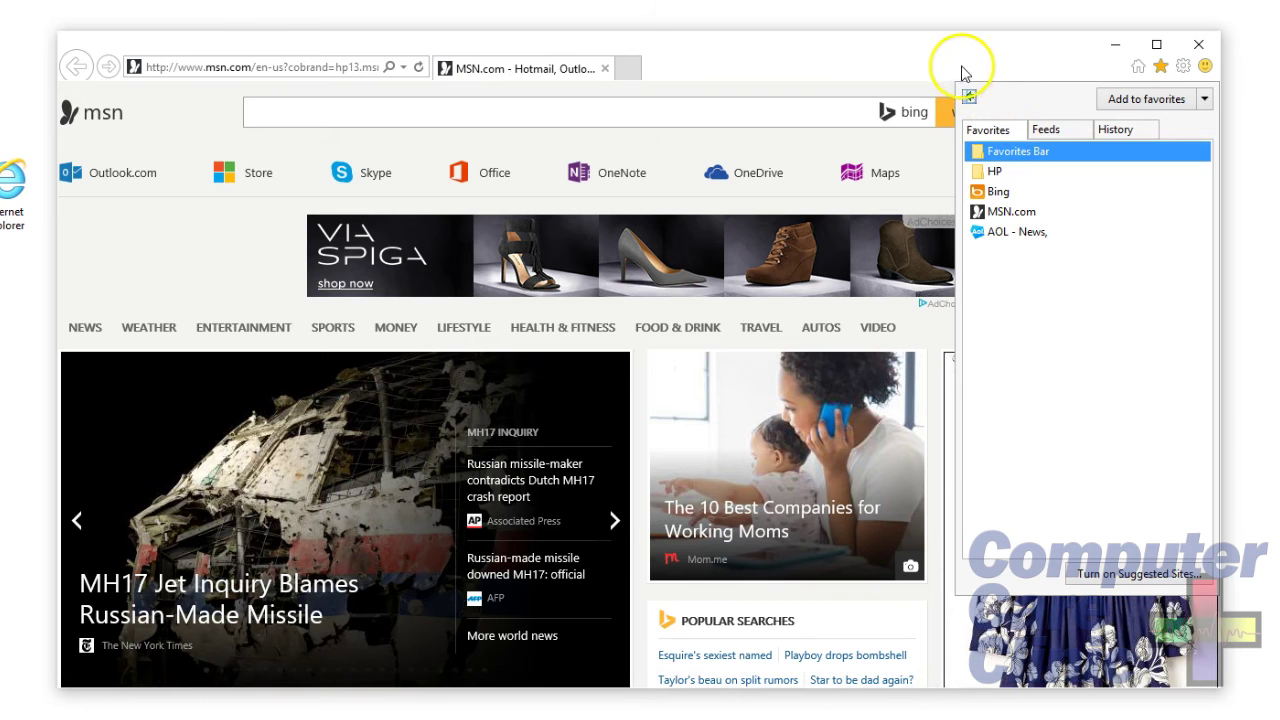
pyautogui.click(963, 77)
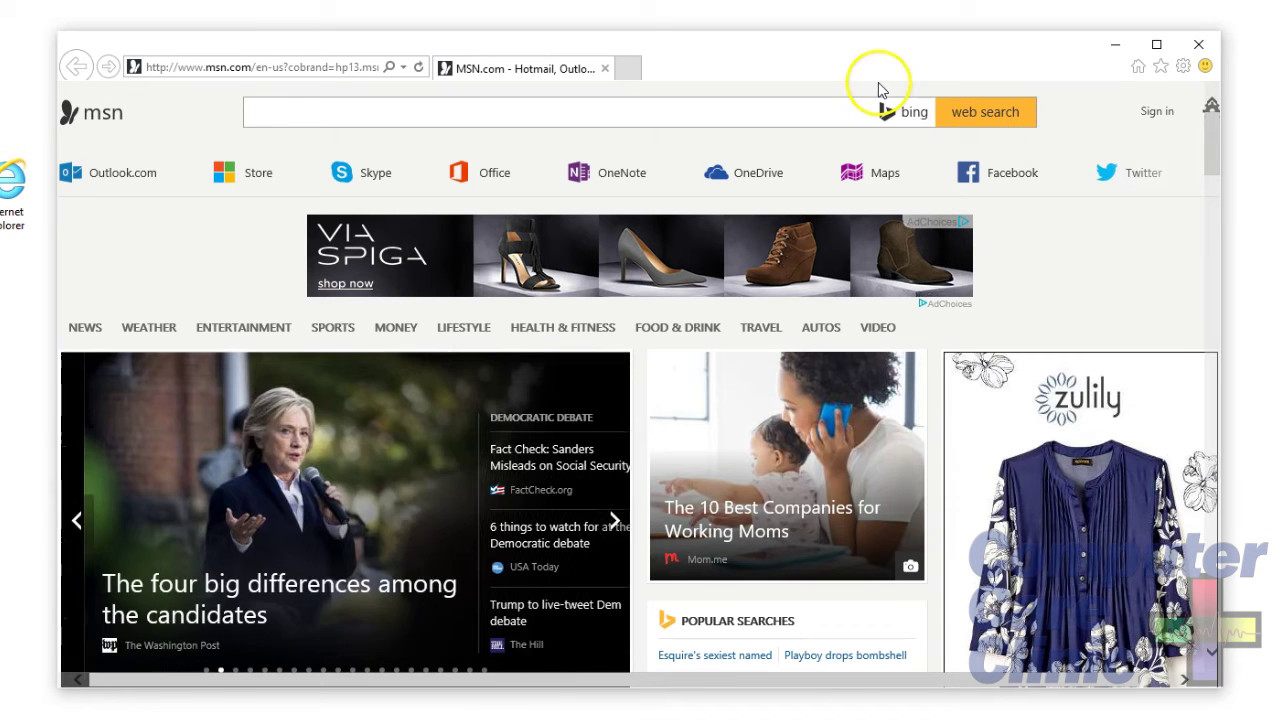
# - Search the web for "computer care clinic" from the MSN page and dismiss the Windows & Bing promotion over the results
pyautogui.click(295, 75)
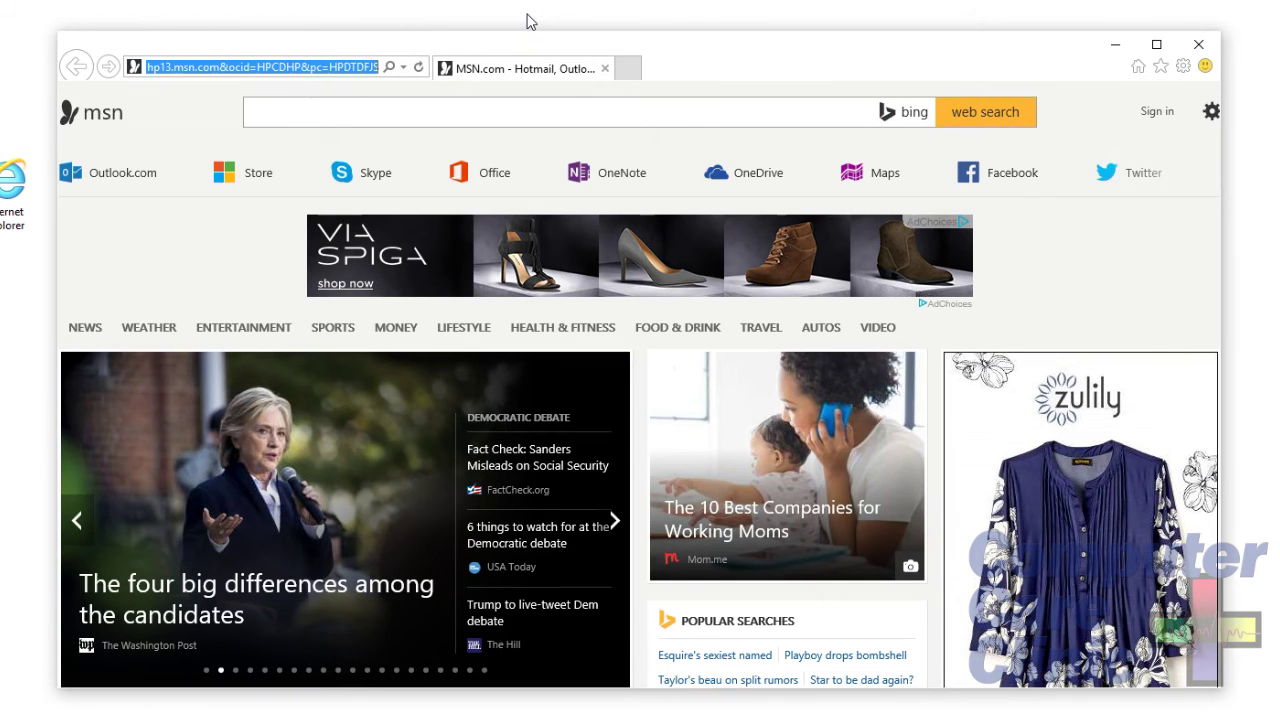
pyautogui.click(331, 104)
pyautogui.write('com')
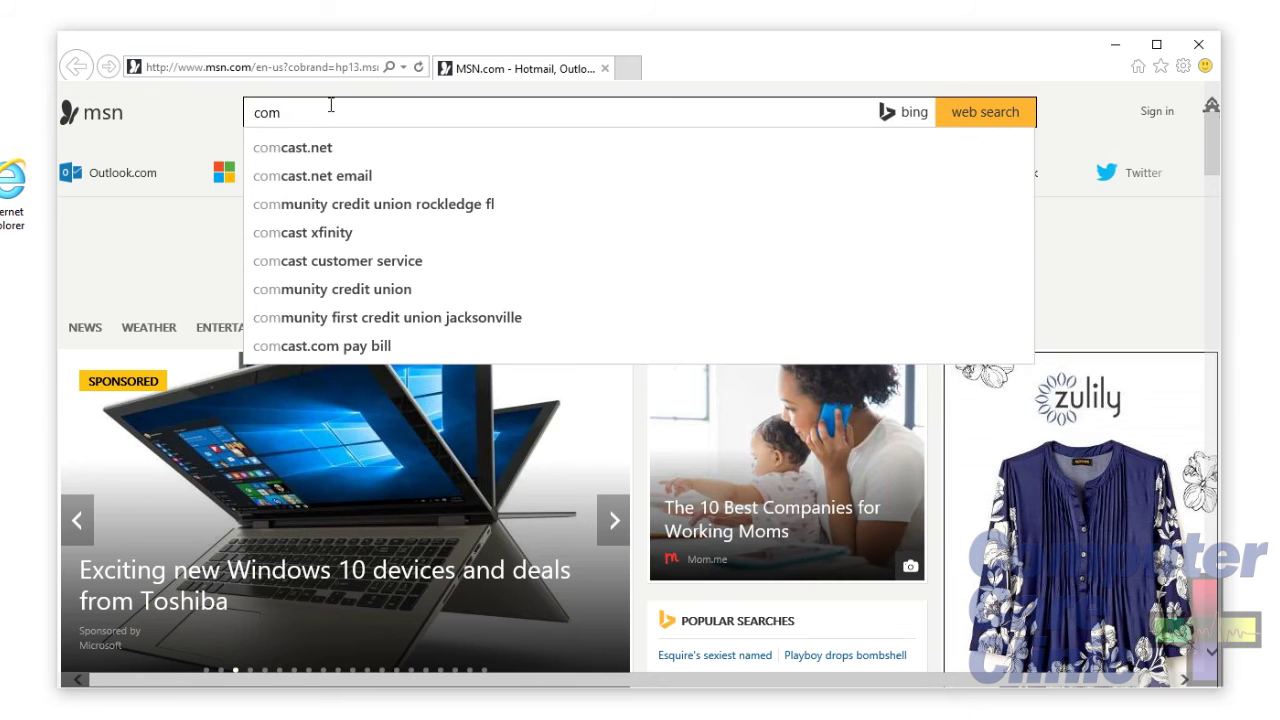
pyautogui.write('puter ca')
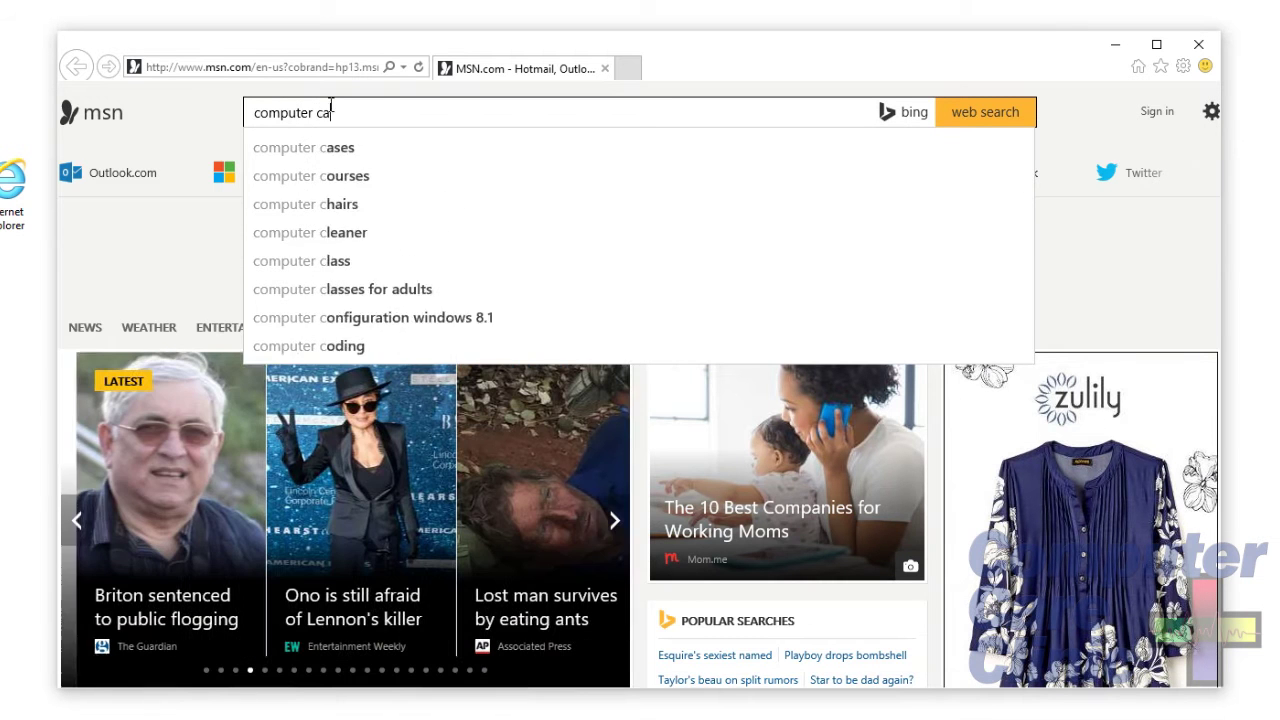
pyautogui.write('re clinic')
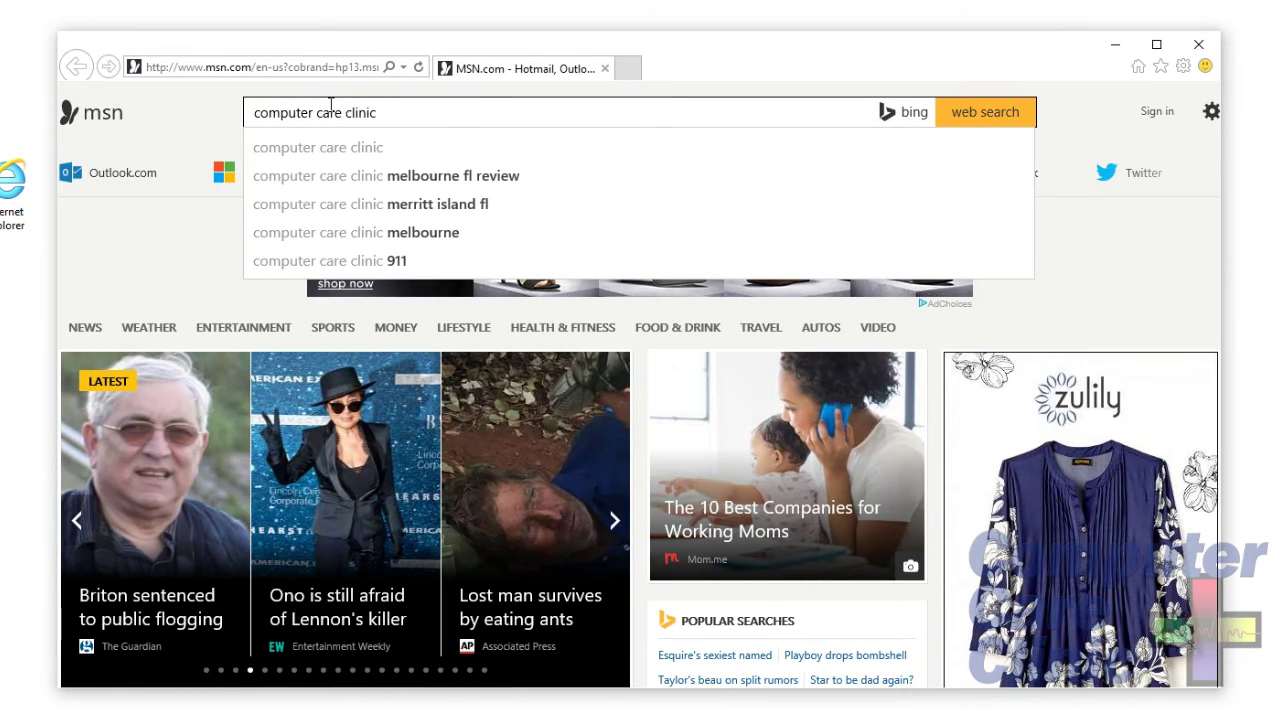
pyautogui.click(998, 114)
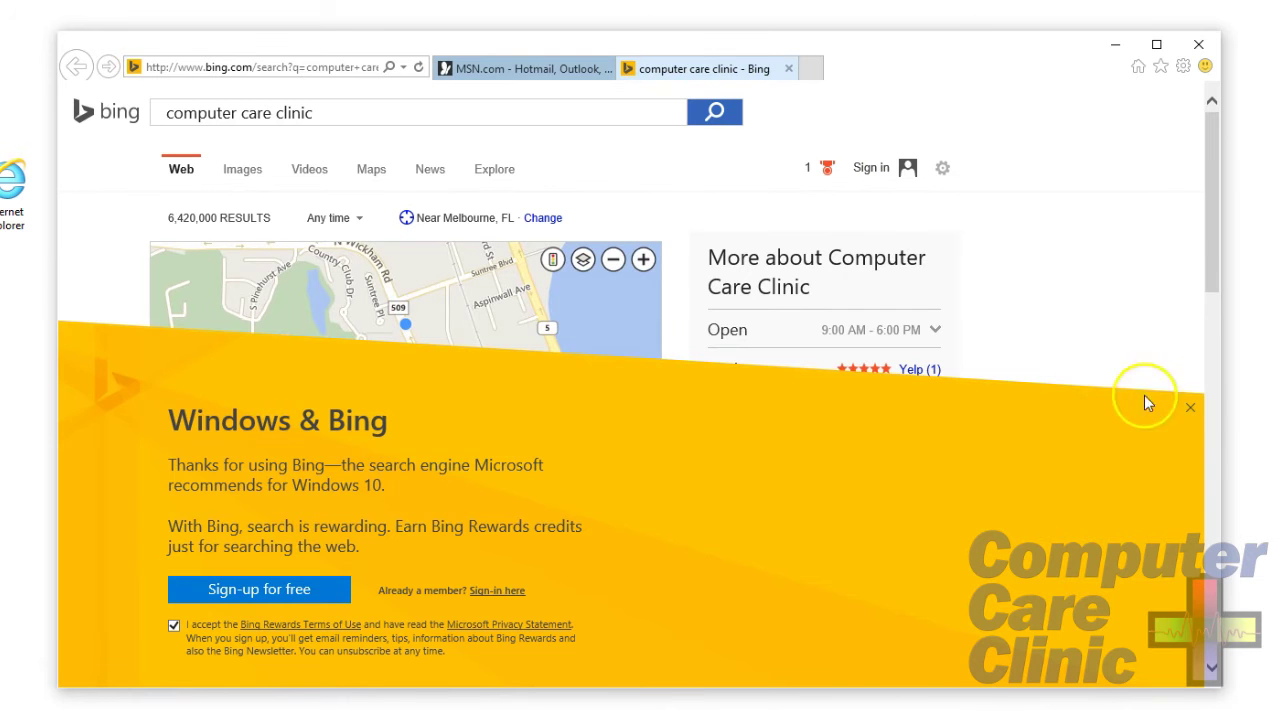
pyautogui.click(1190, 407)
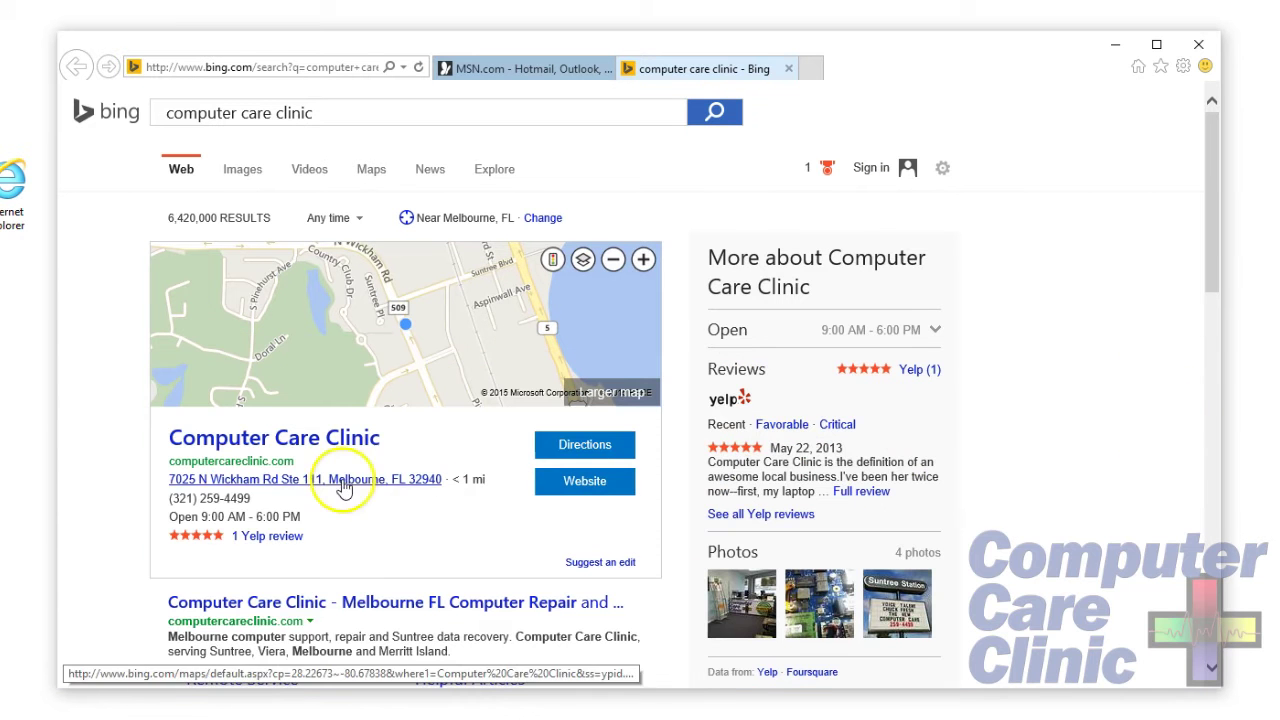
# - Open the Computer Care Clinic website from the search results and follow its link to the clinic's YouTube videos page
pyautogui.click(350, 602)
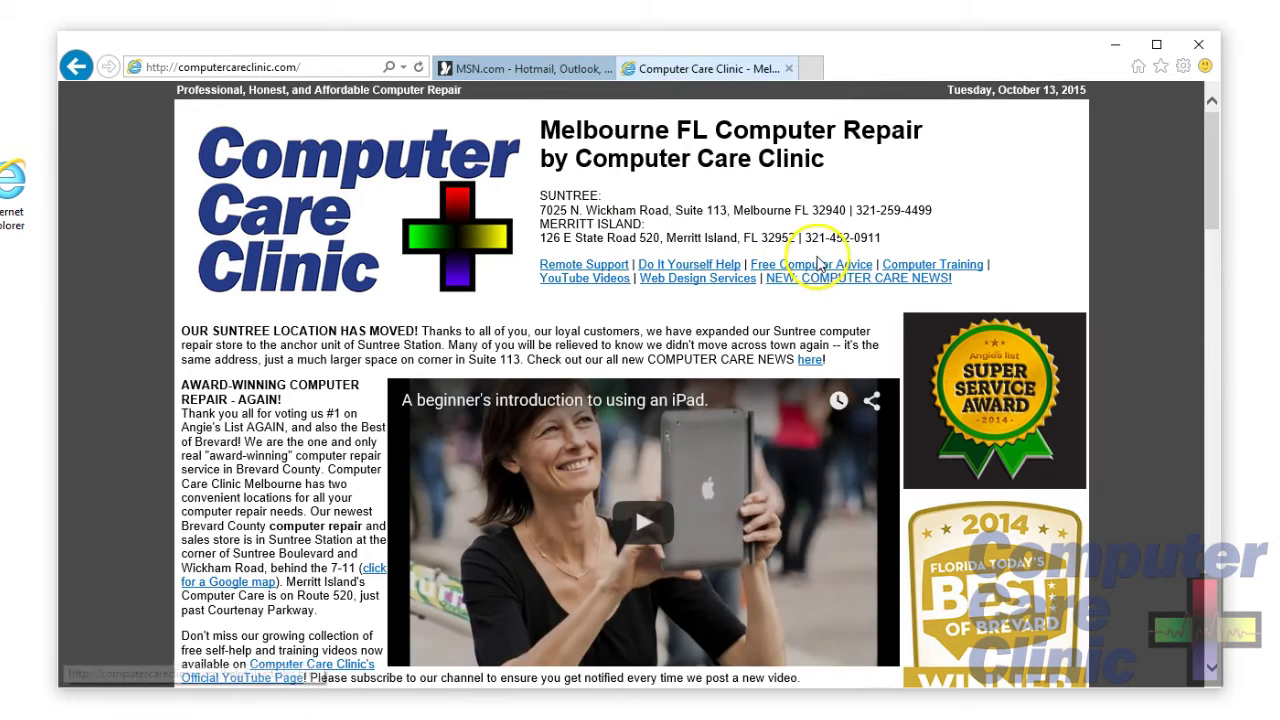
pyautogui.click(588, 289)
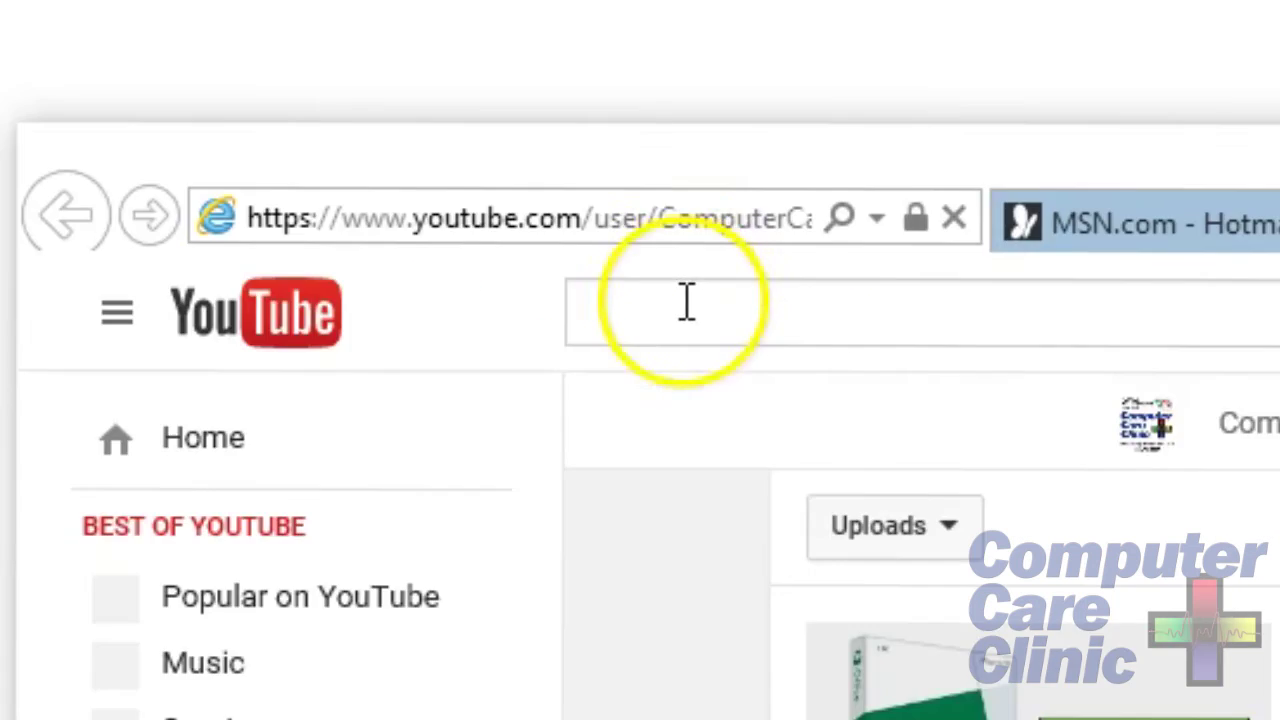
pyautogui.click(710, 216)
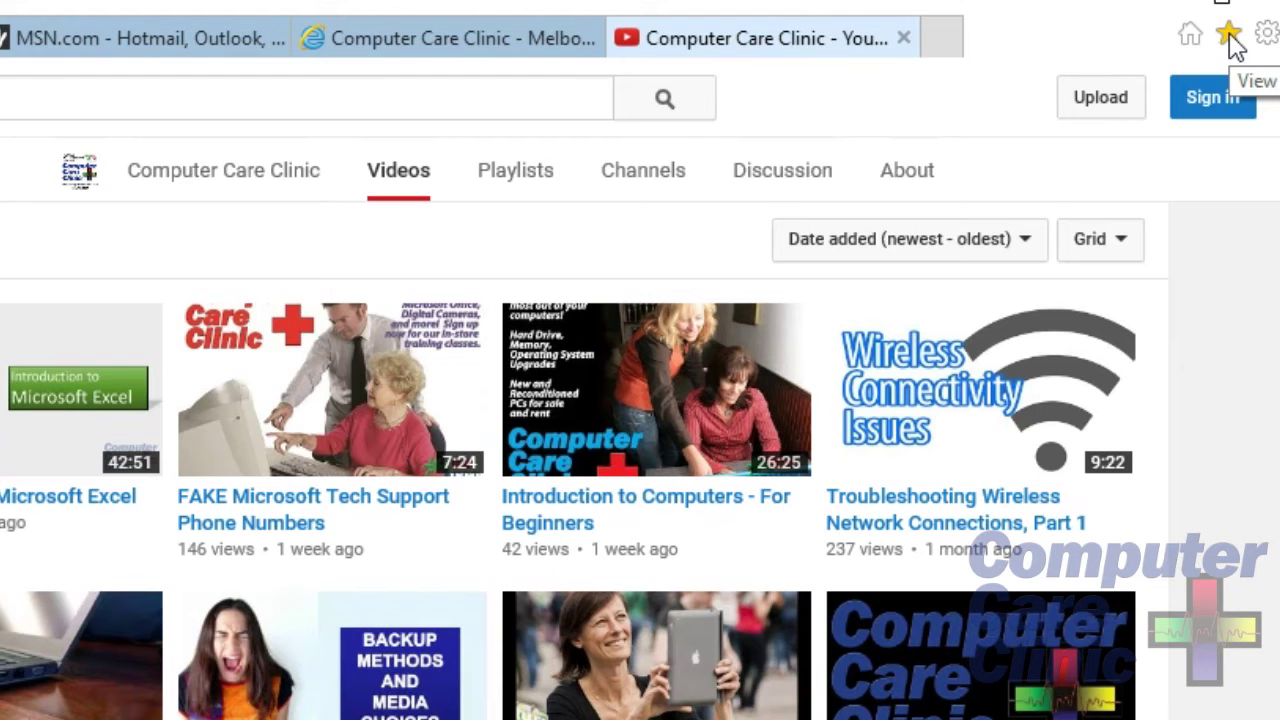
# - Add the clinic's YouTube videos page to the favorites under the name "CCC videos"
pyautogui.click(1230, 38)
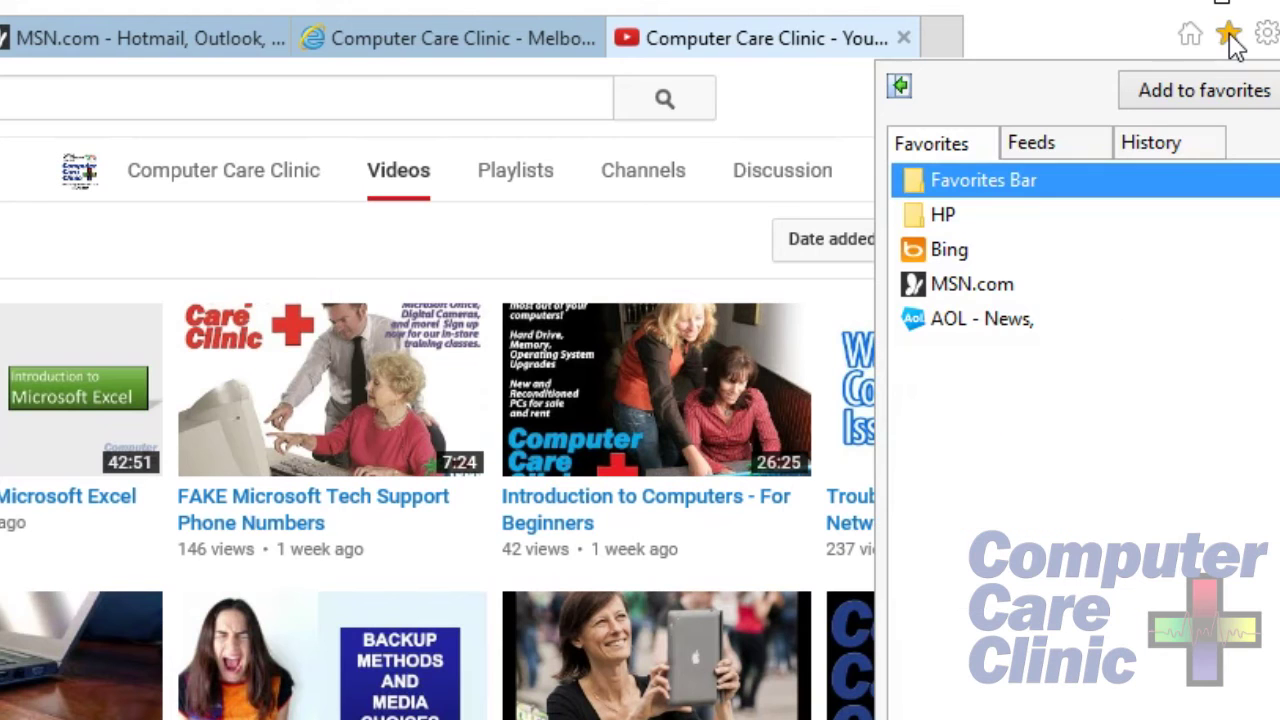
pyautogui.click(1233, 95)
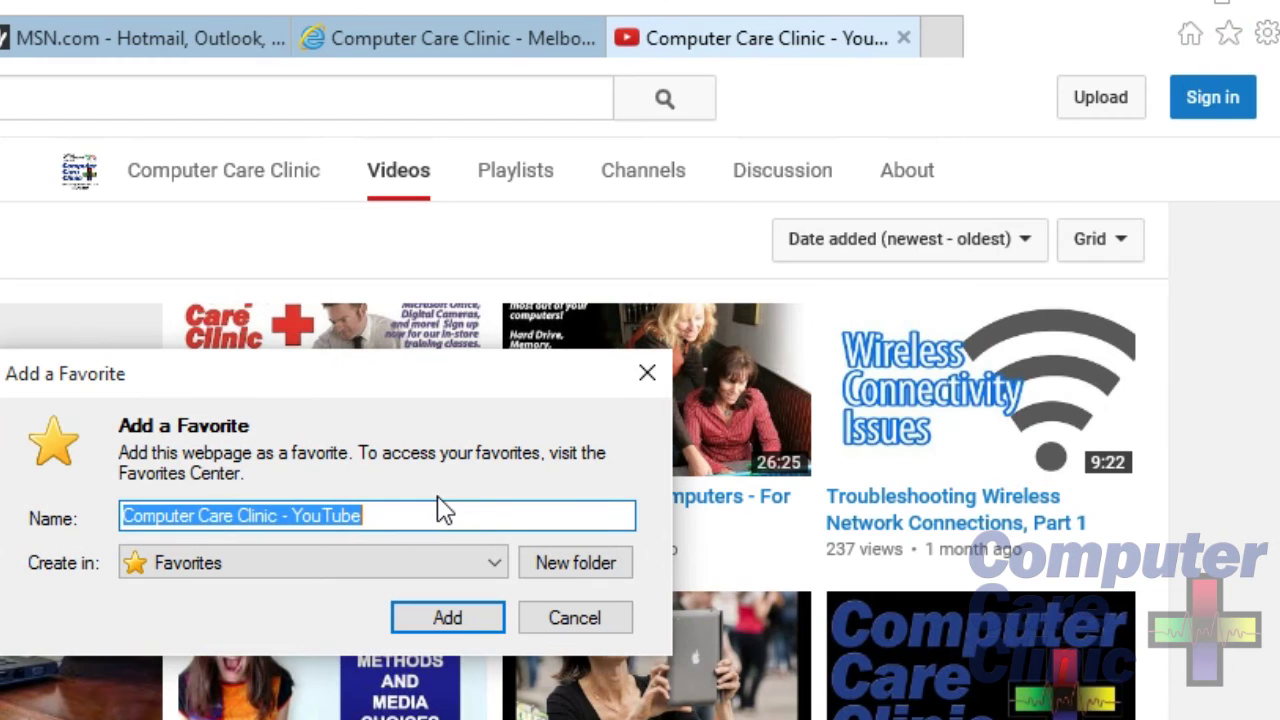
pyautogui.write('C')
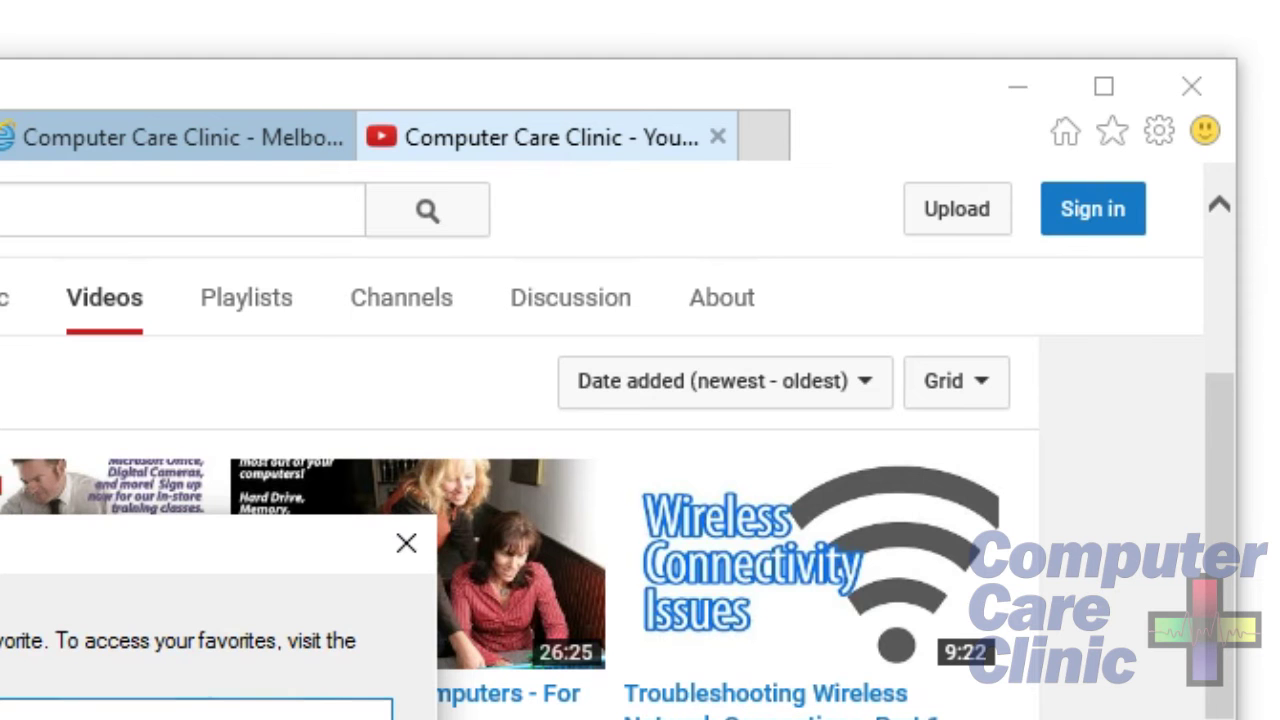
# - Close the YouTube tab and the Computer Care Clinic website tab
pyautogui.click(680, 140)
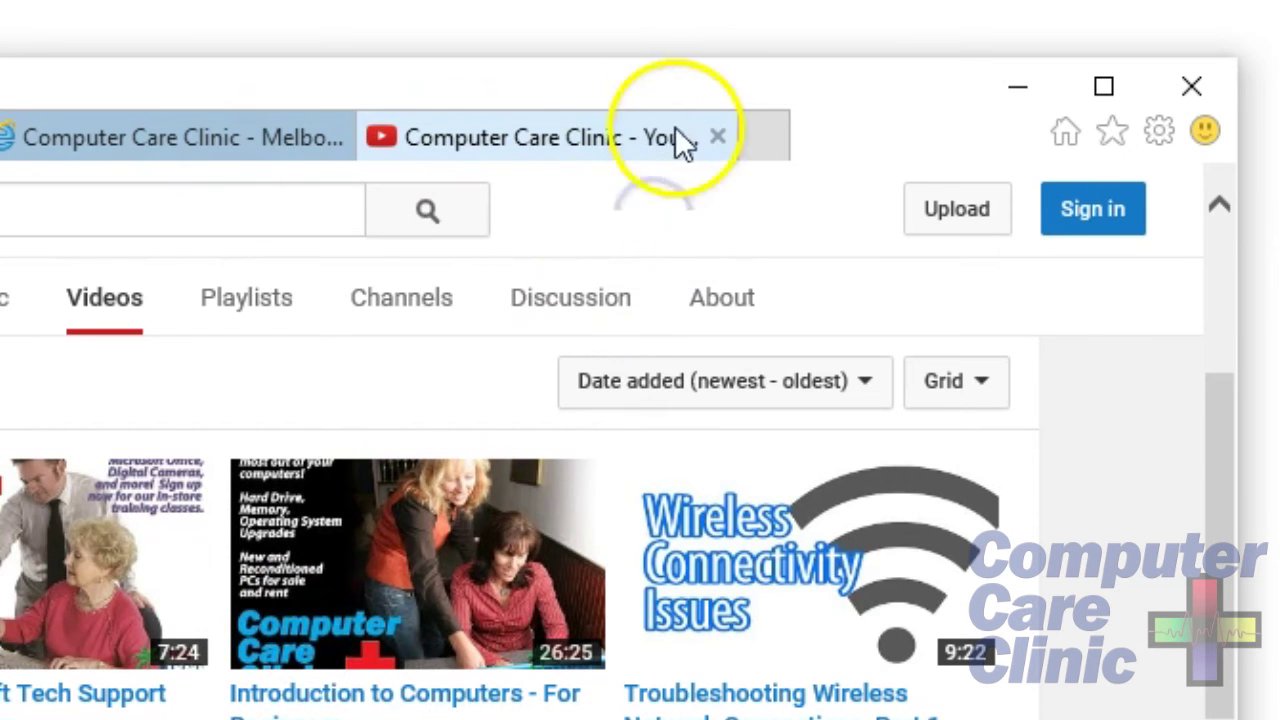
pyautogui.click(717, 137)
pyautogui.click(719, 137)
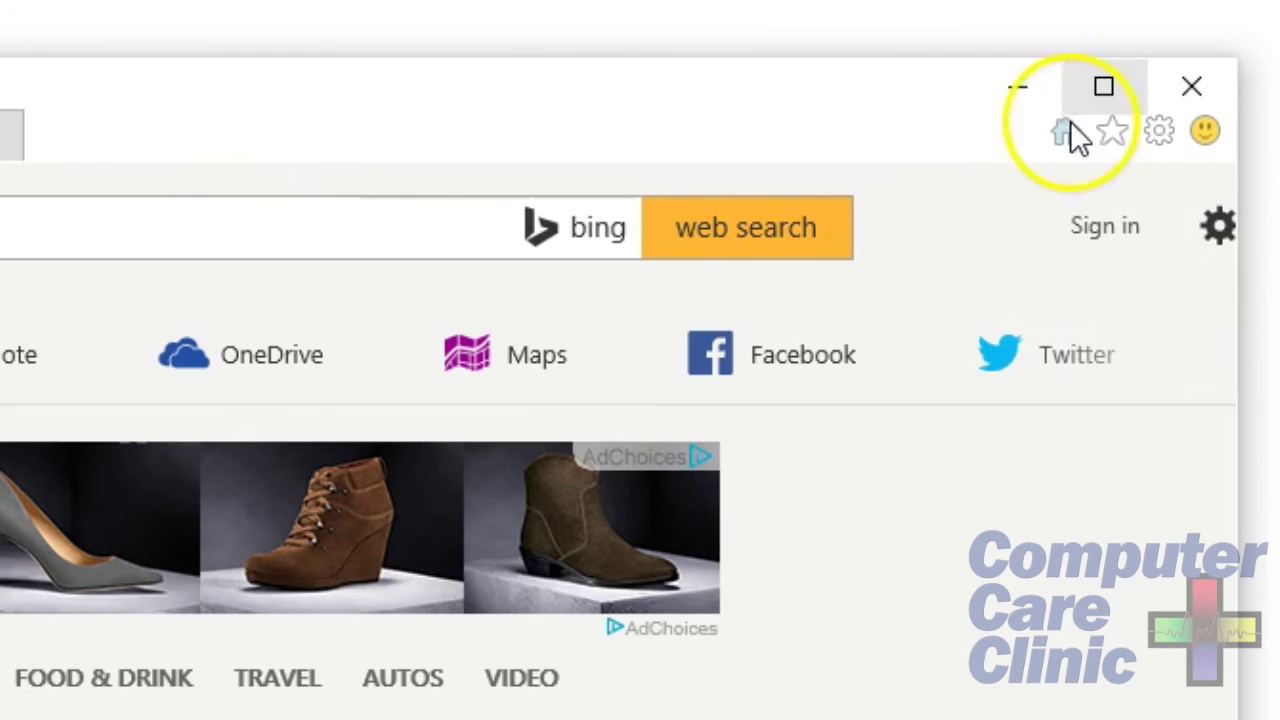
# - Reopen the clinic's YouTube videos page from the "CCC videos" favorite
pyautogui.click(1116, 128)
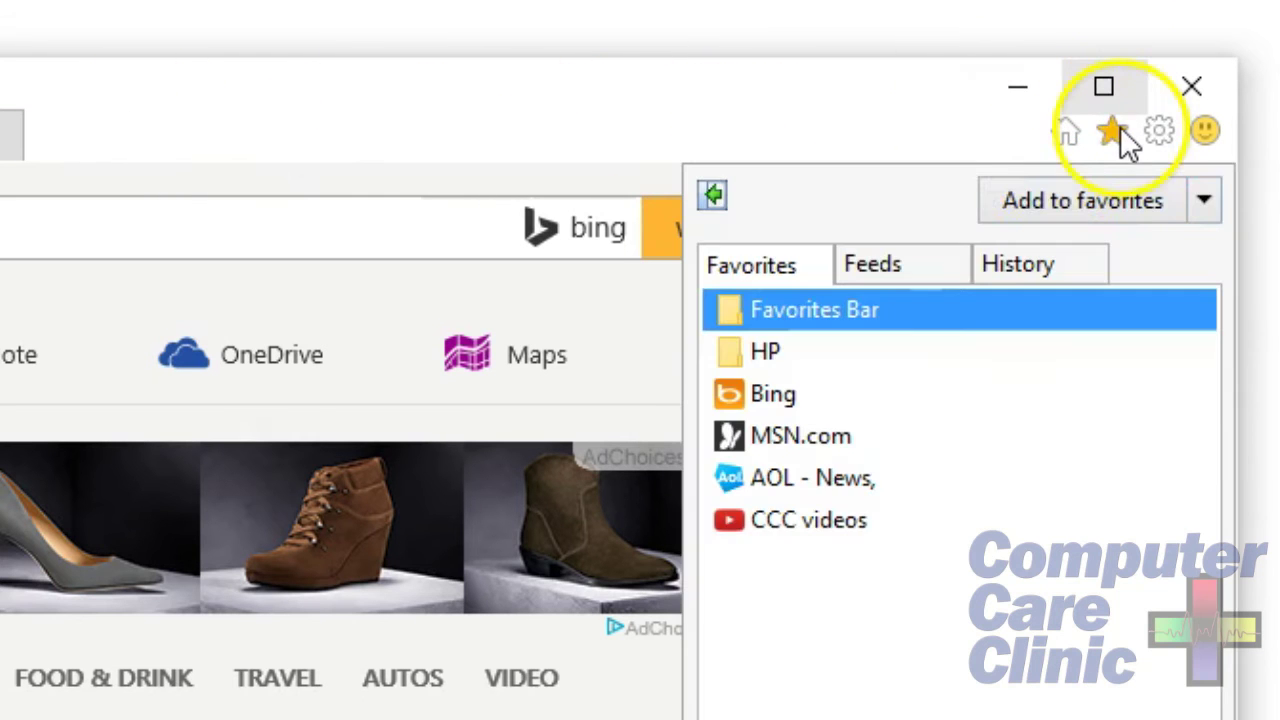
pyautogui.click(829, 525)
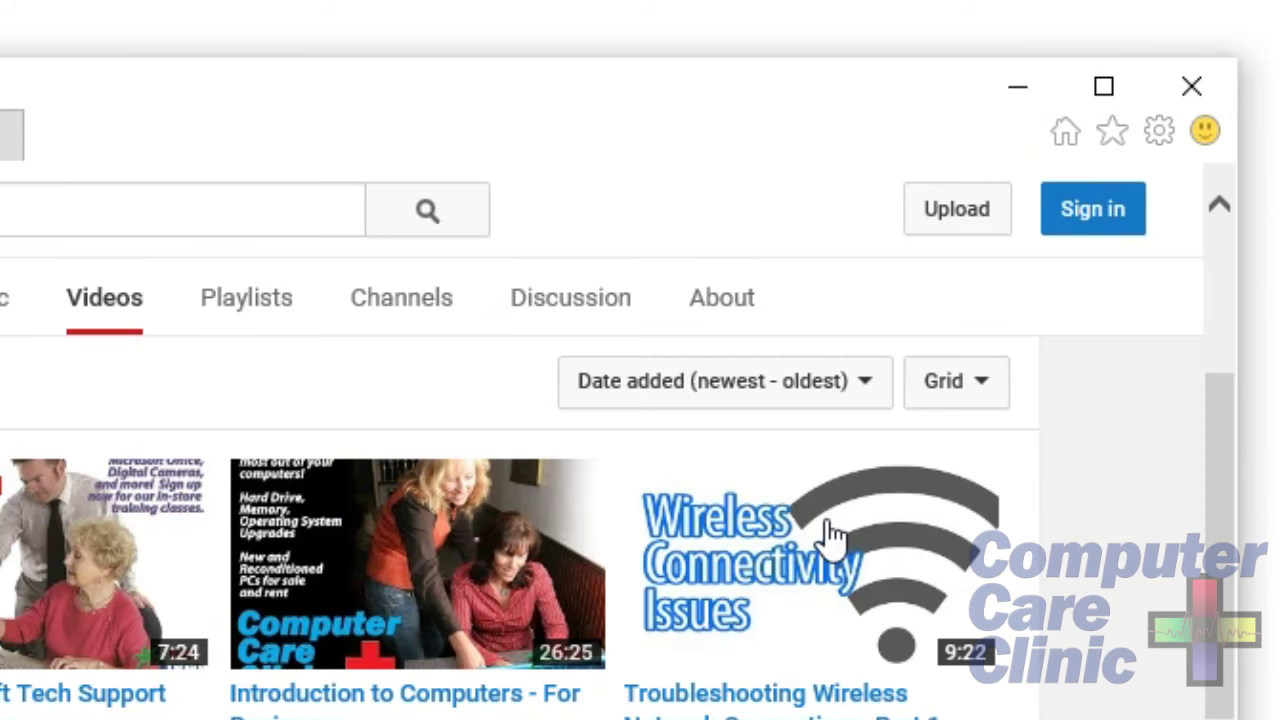
pyautogui.click(1124, 421)
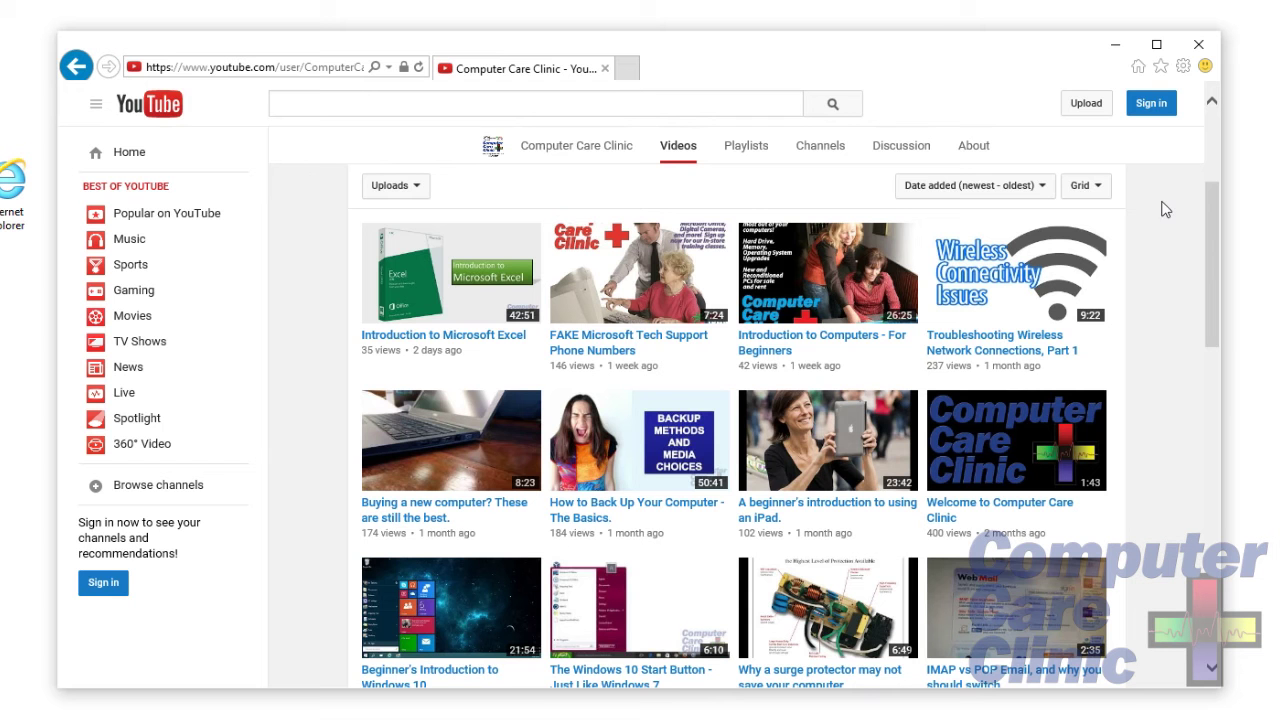
pyautogui.click(698, 135)
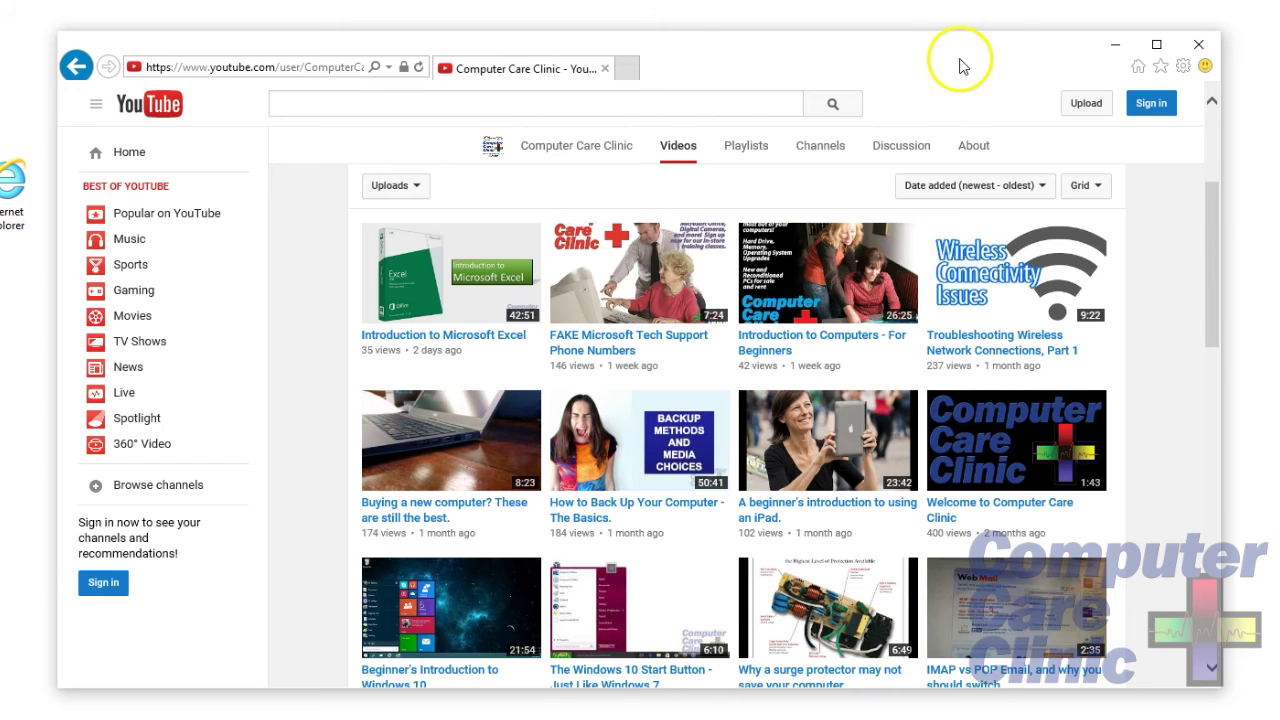
# - Delete the Bing entry from the list of favorites
pyautogui.click(1161, 67)
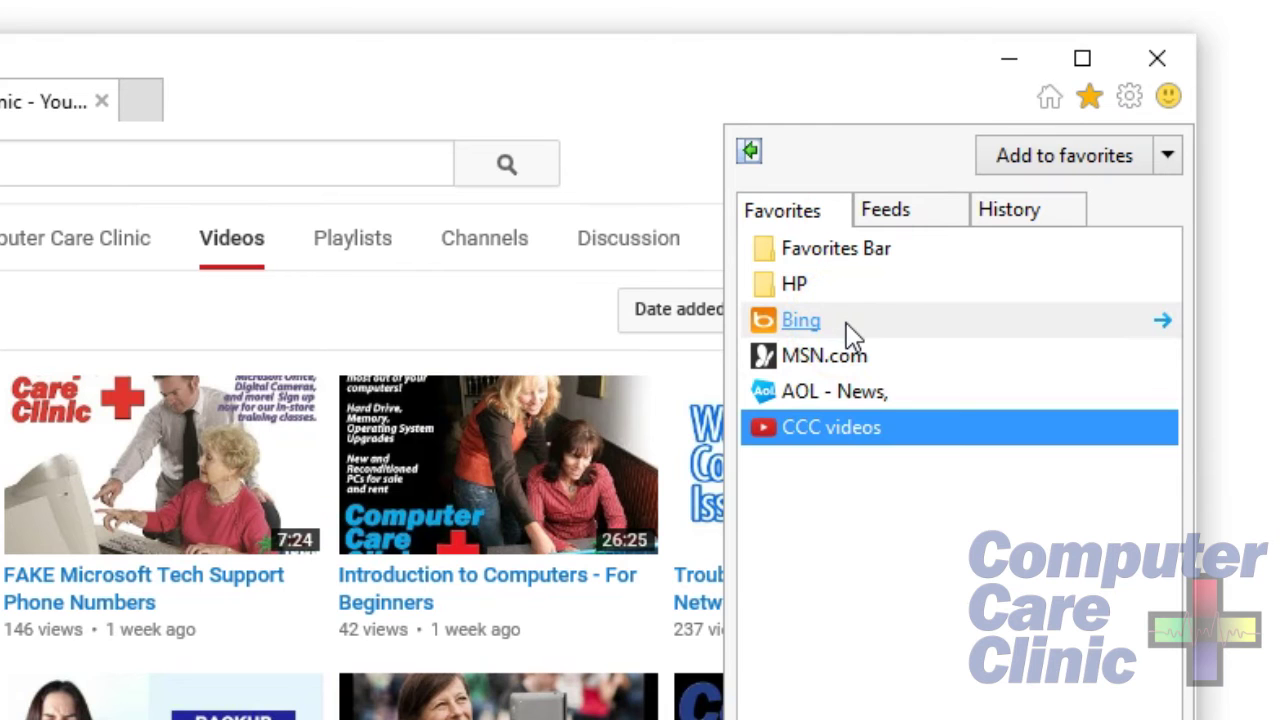
pyautogui.rightClick(815, 340)
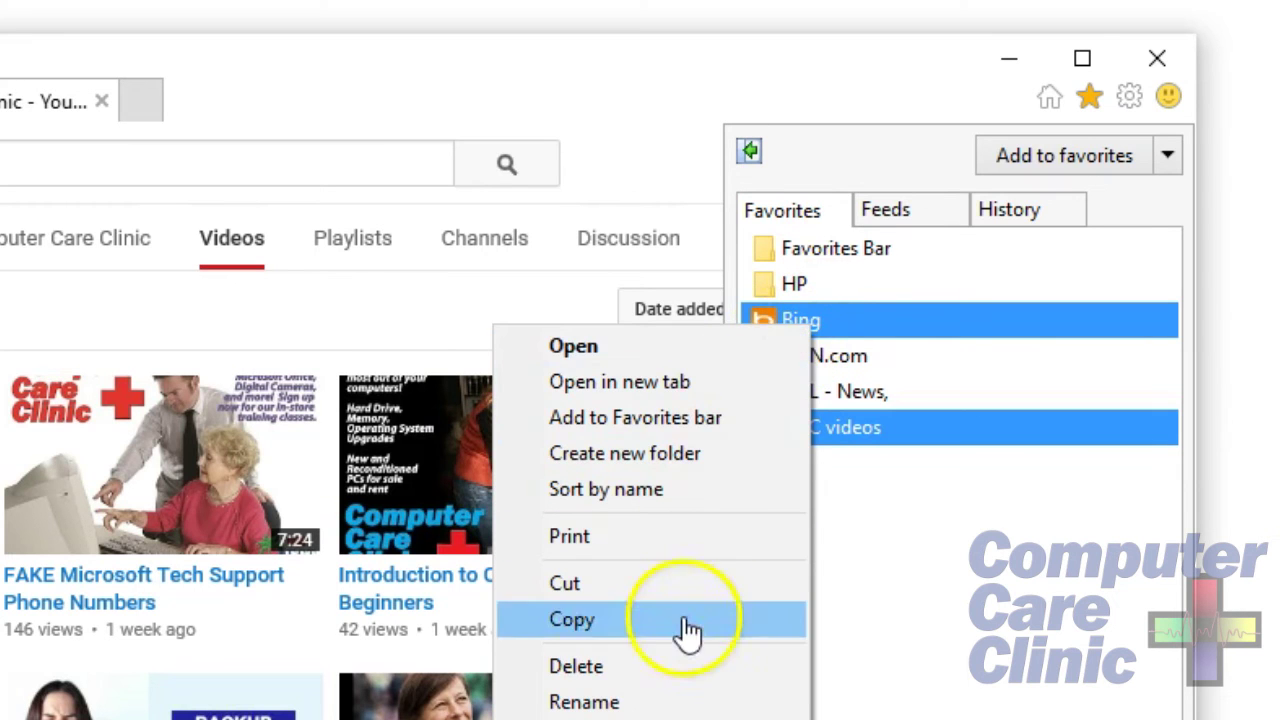
pyautogui.click(577, 666)
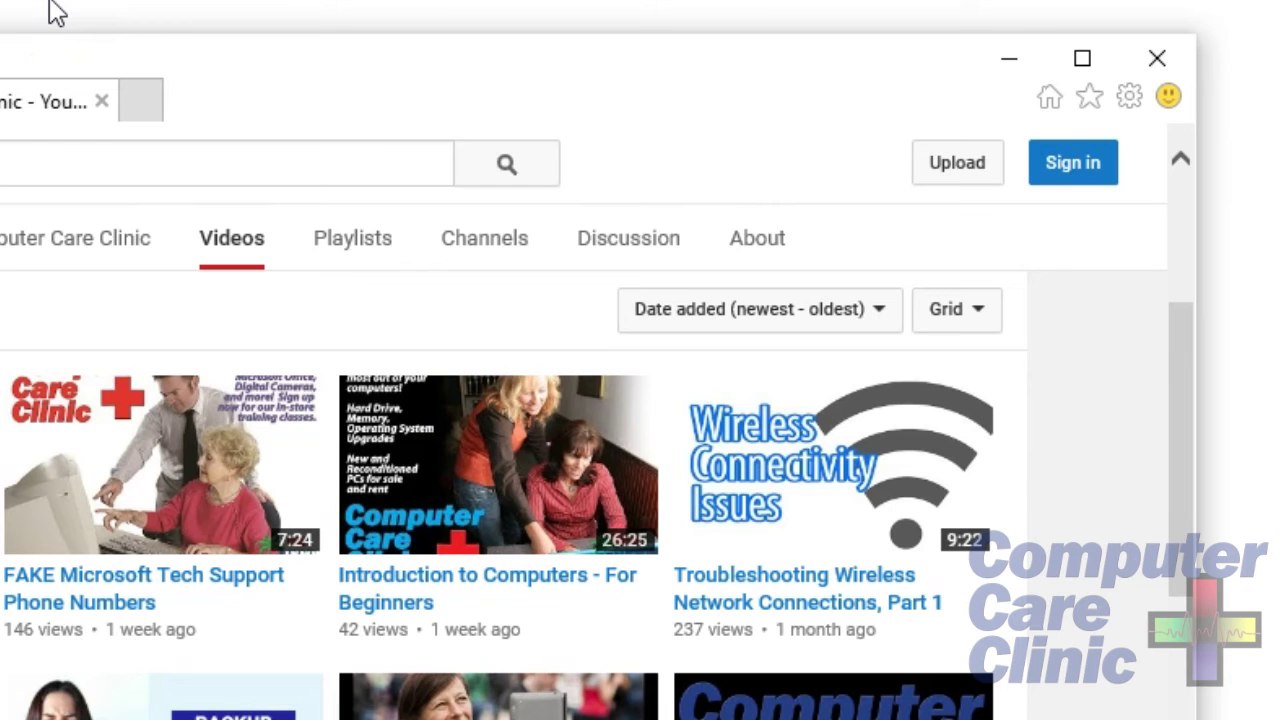
# - Go to the Google home page, add it to the favorites, and check the favorites list
pyautogui.hotkey('alt', 'Home')
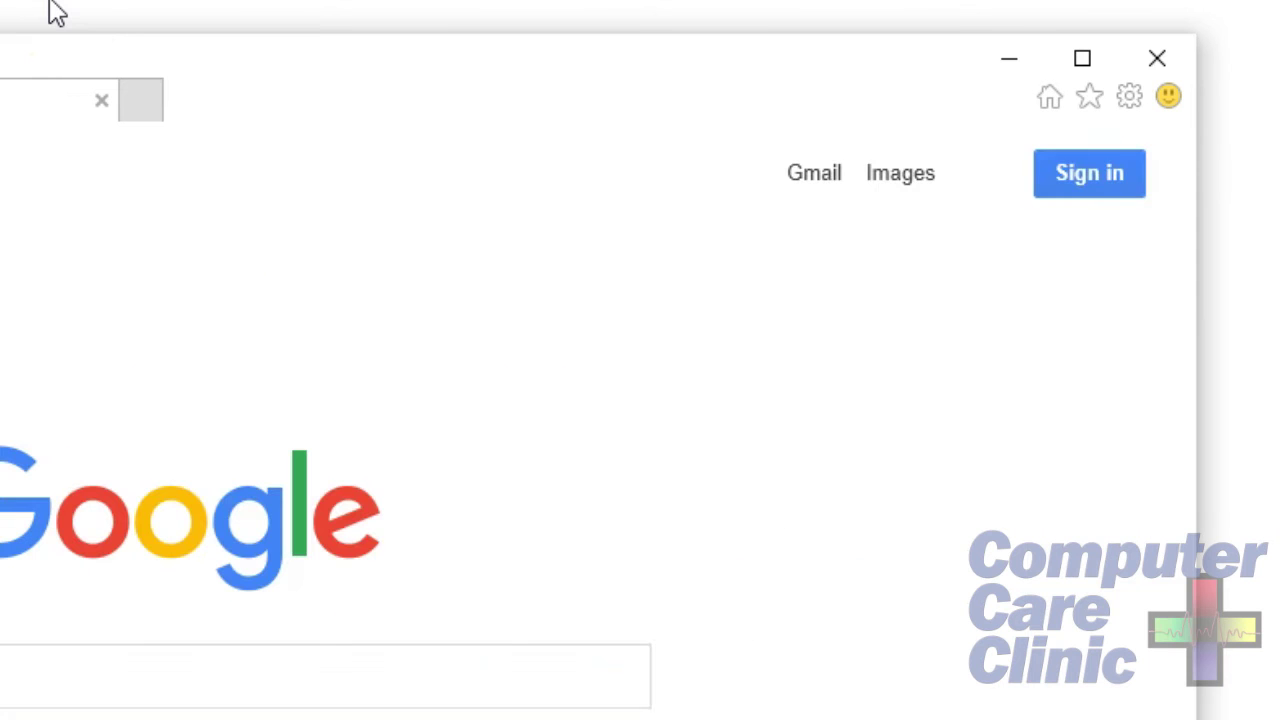
pyautogui.click(1088, 97)
pyautogui.click(1078, 168)
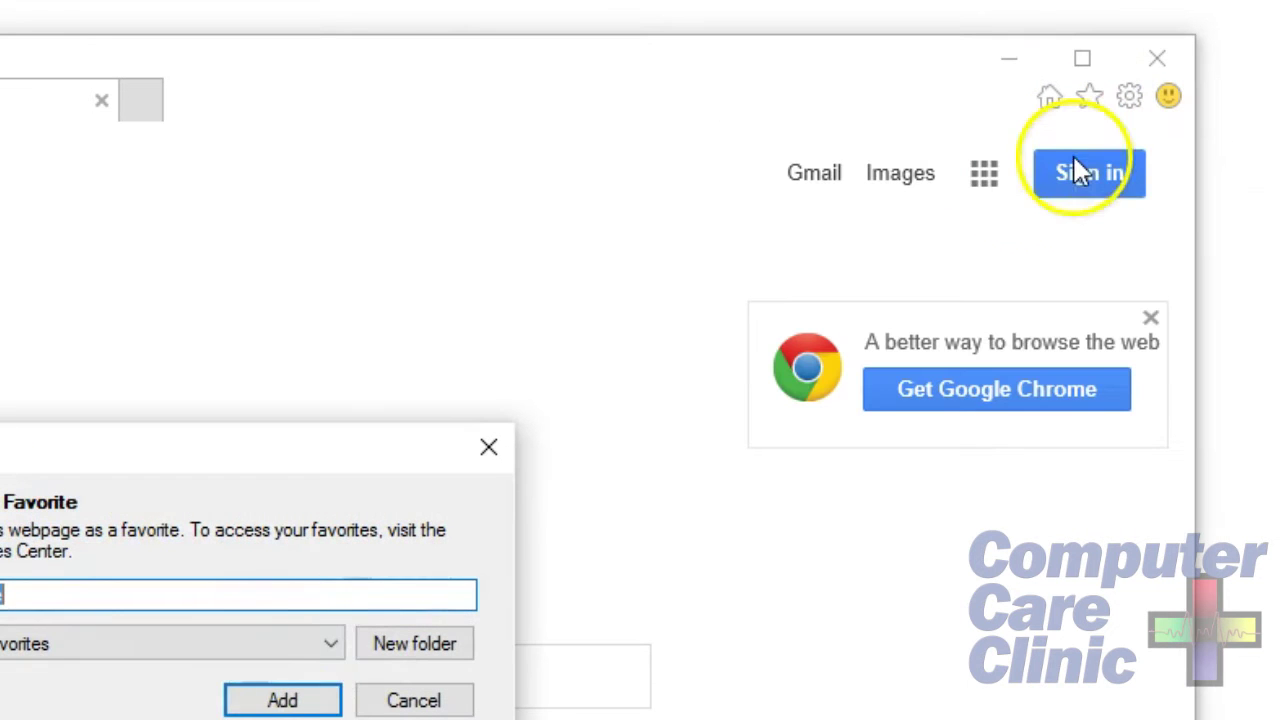
pyautogui.click(278, 699)
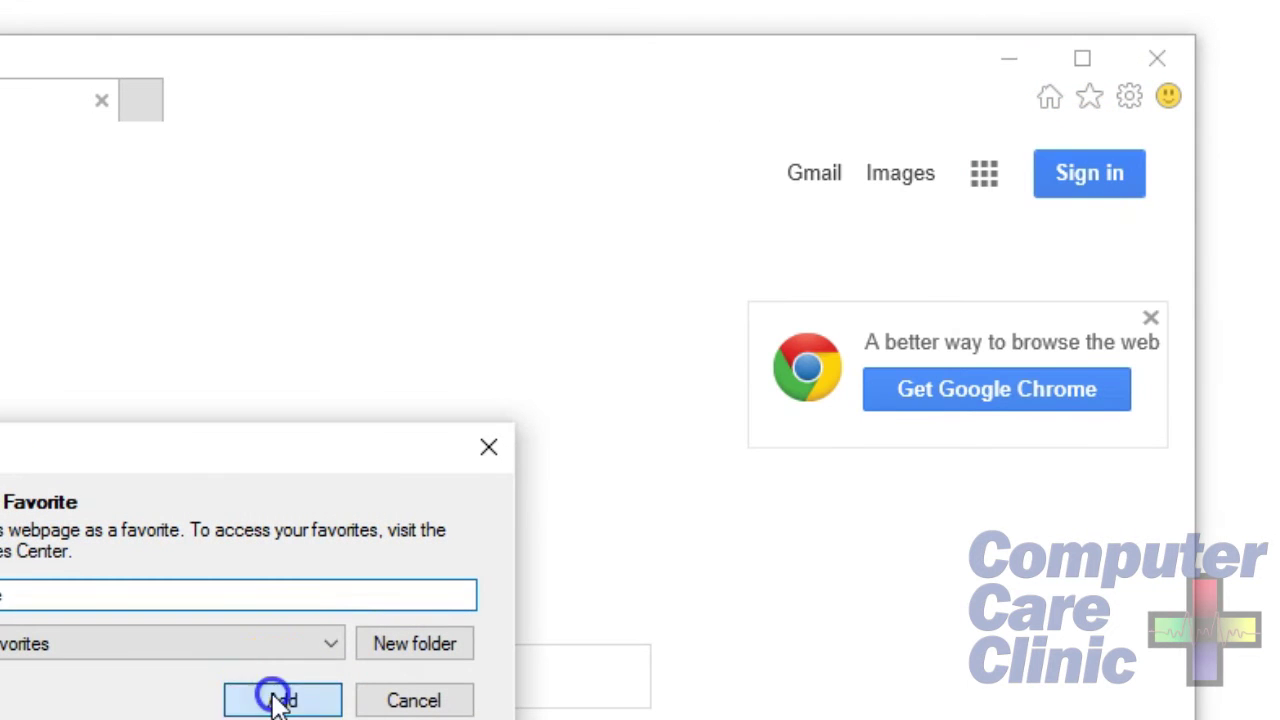
pyautogui.click(1090, 100)
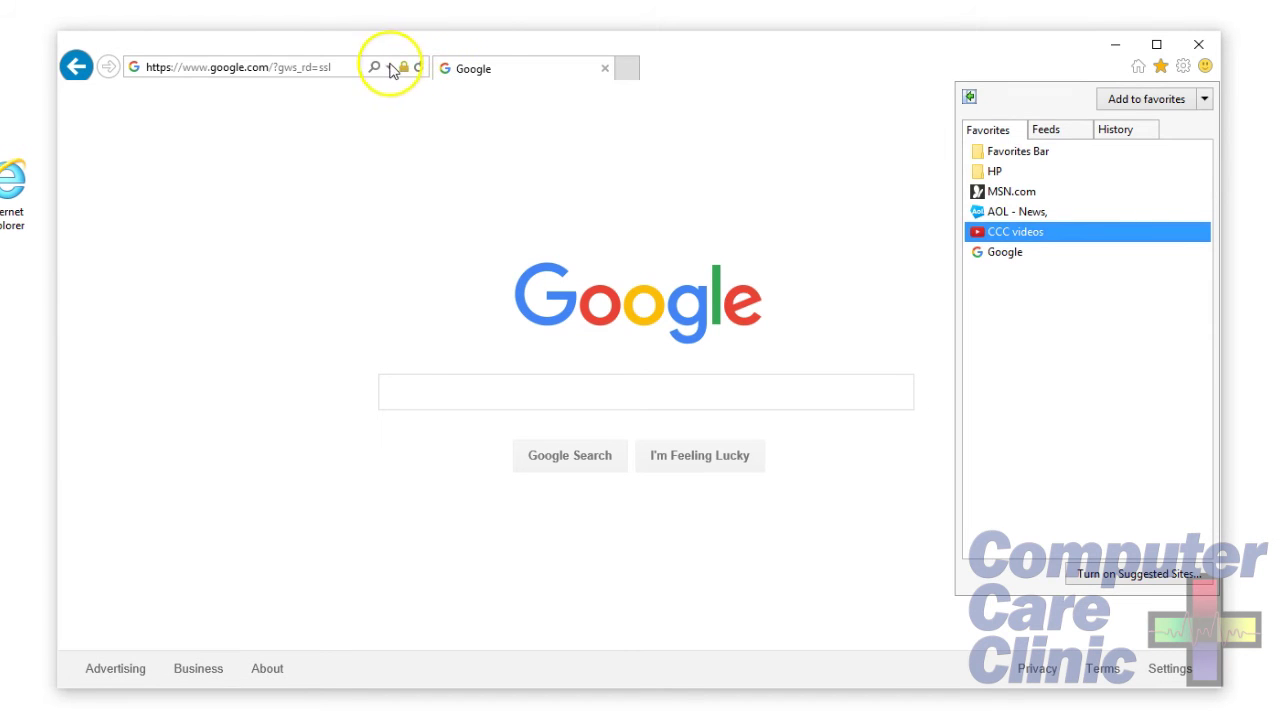
pyautogui.click(814, 63)
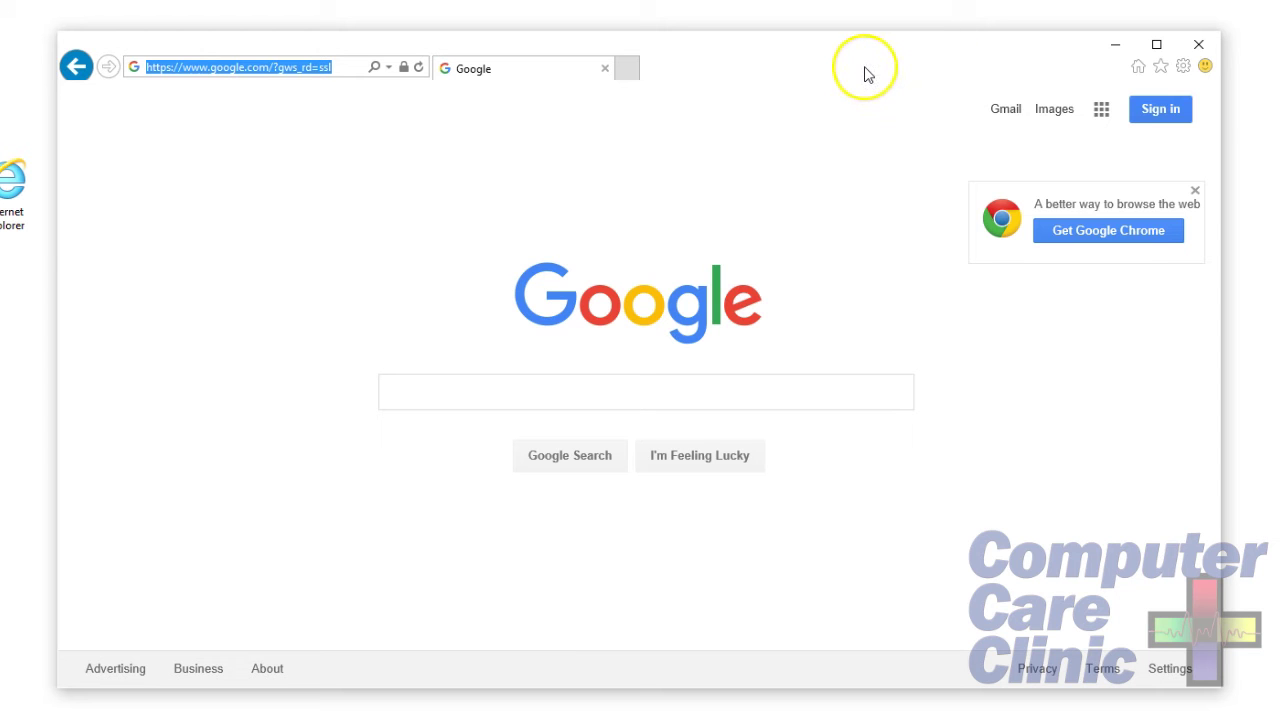
# - Show the Favorites bar in the browser window
pyautogui.rightClick(705, 72)
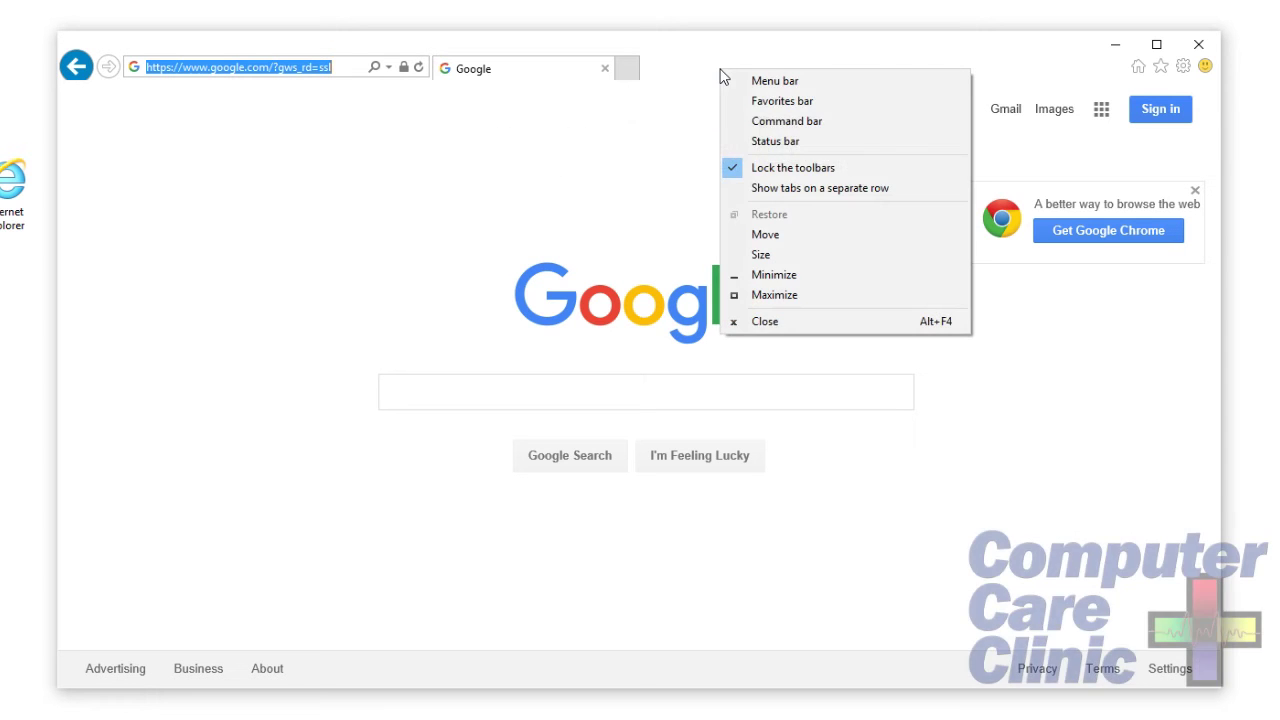
pyautogui.click(704, 68)
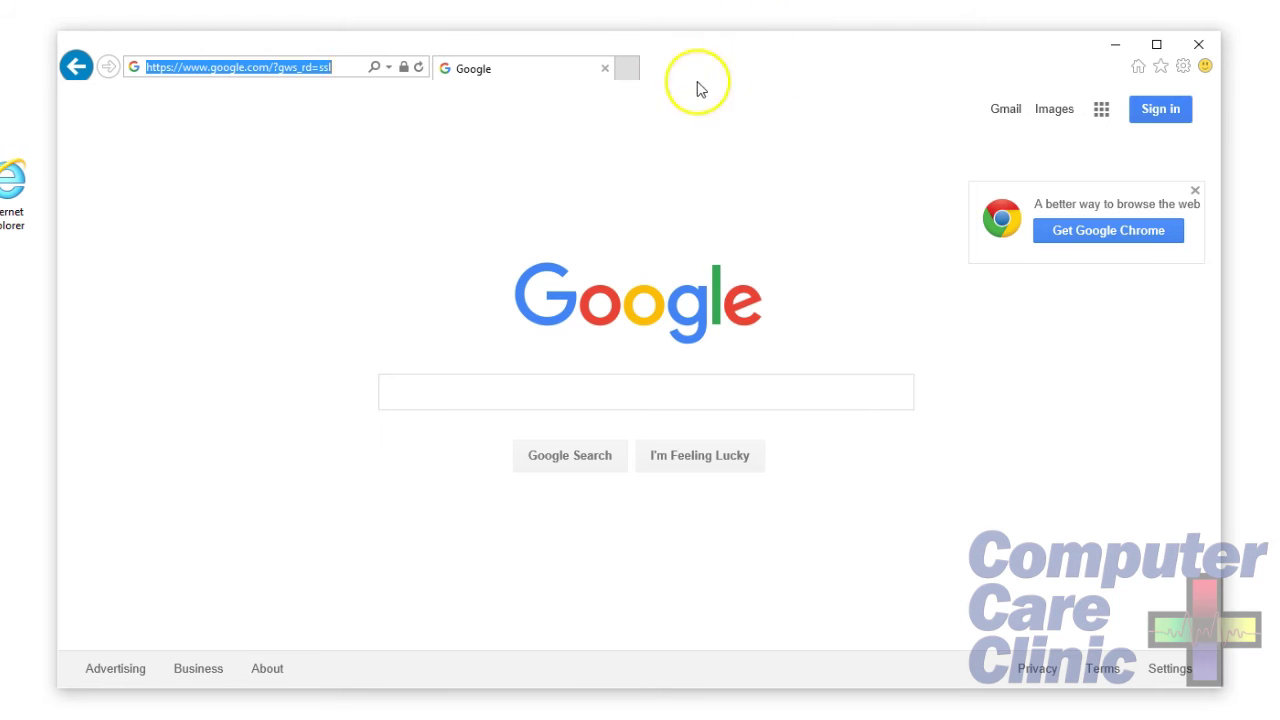
pyautogui.rightClick(679, 74)
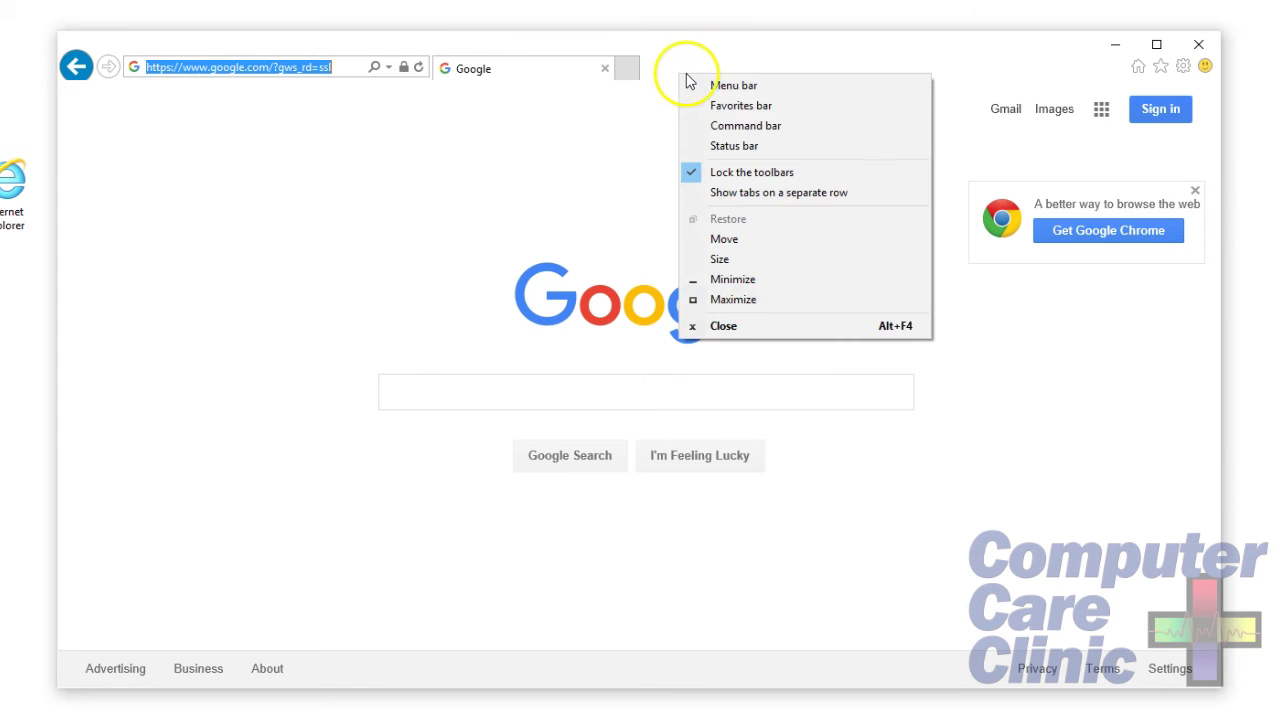
pyautogui.click(735, 107)
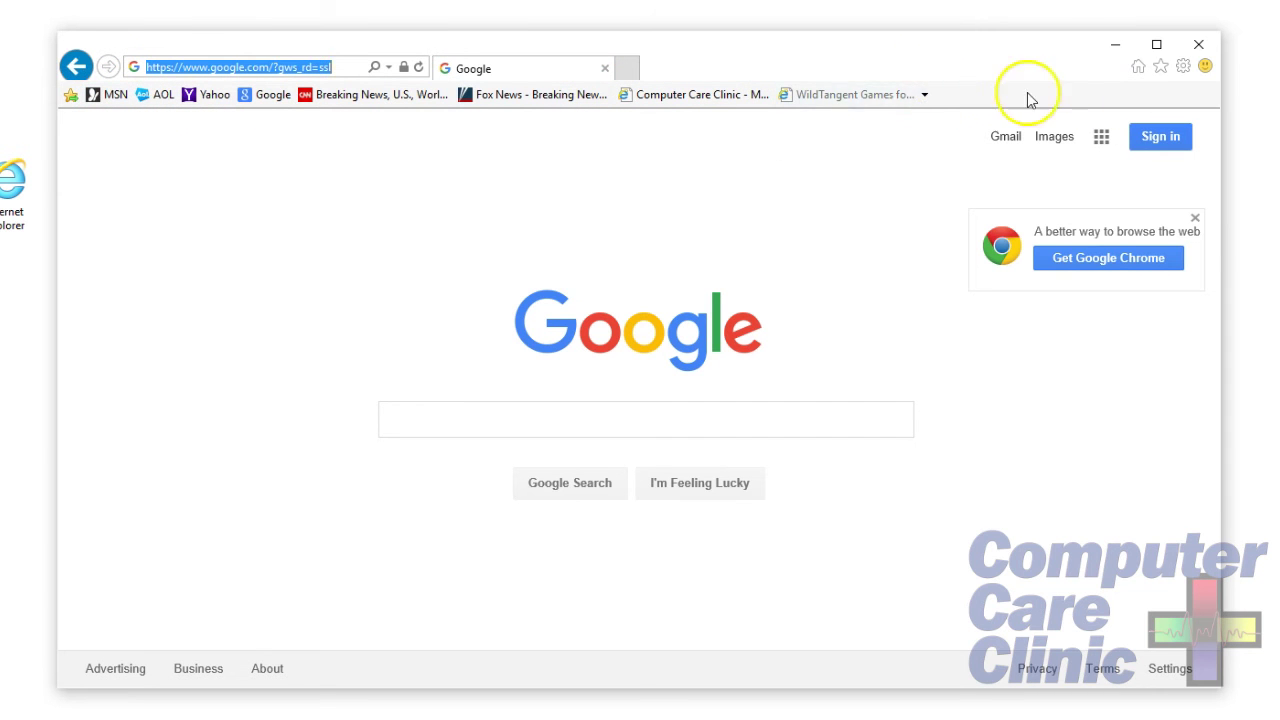
# - Delete the WildTangent Games, Computer Care Clinic, Fox News and CNN Breaking News entries from the Favorites bar
pyautogui.rightClick(853, 98)
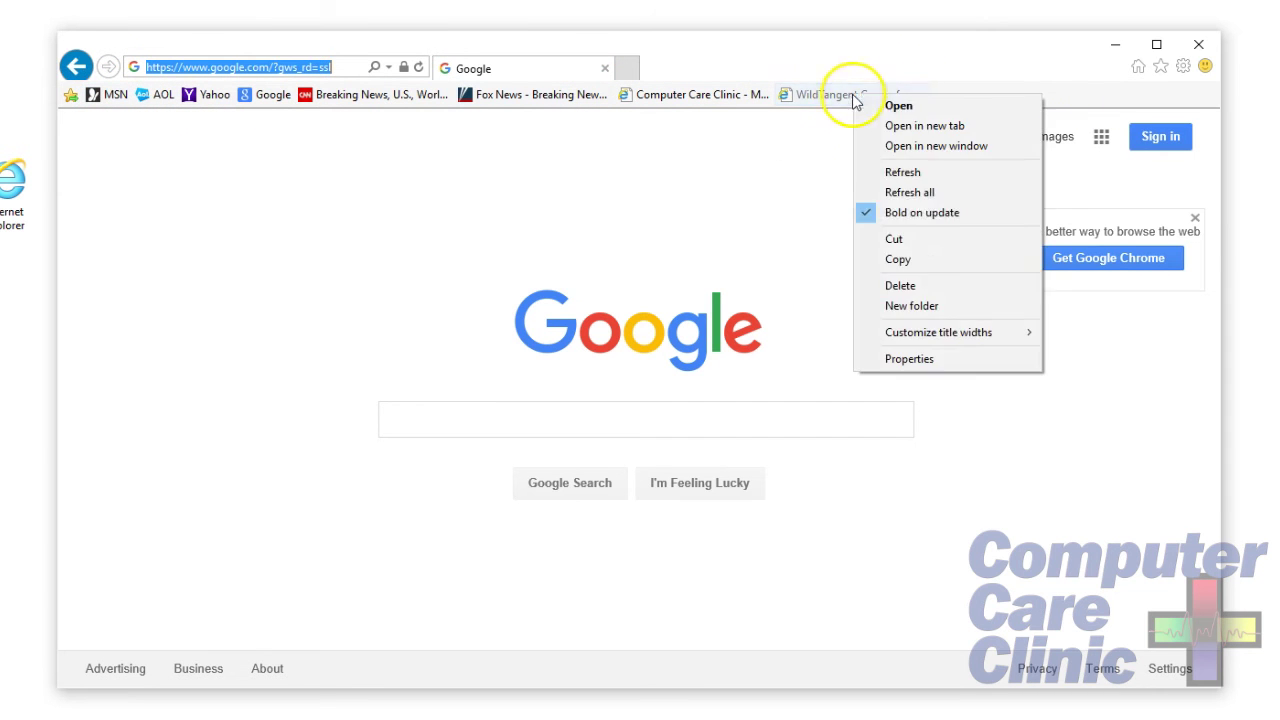
pyautogui.click(950, 286)
pyautogui.rightClick(711, 95)
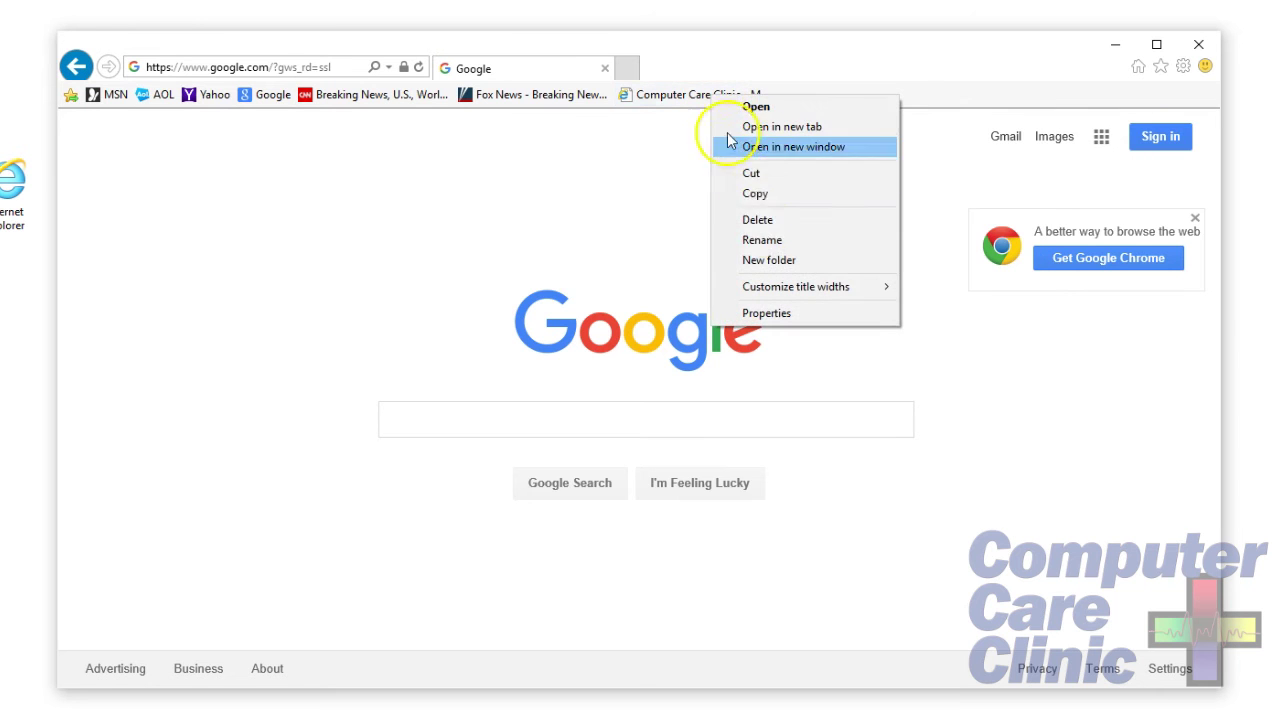
pyautogui.click(757, 219)
pyautogui.rightClick(538, 94)
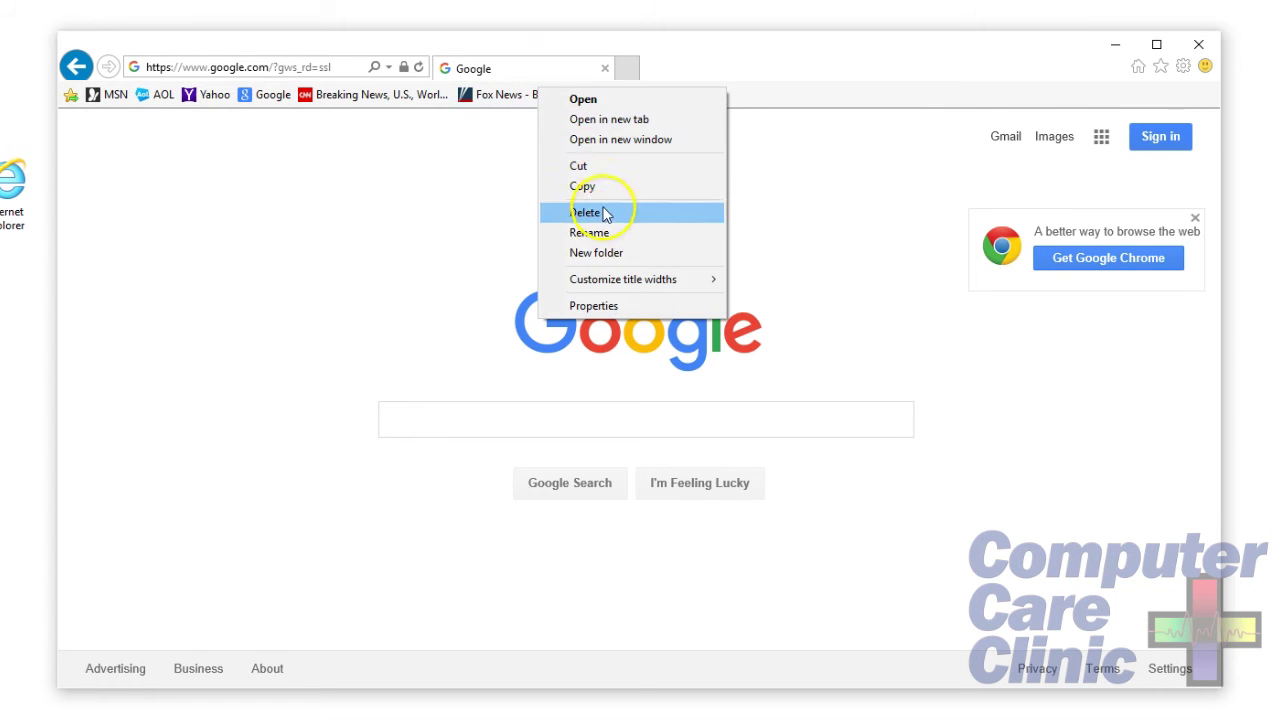
pyautogui.click(600, 212)
pyautogui.rightClick(404, 97)
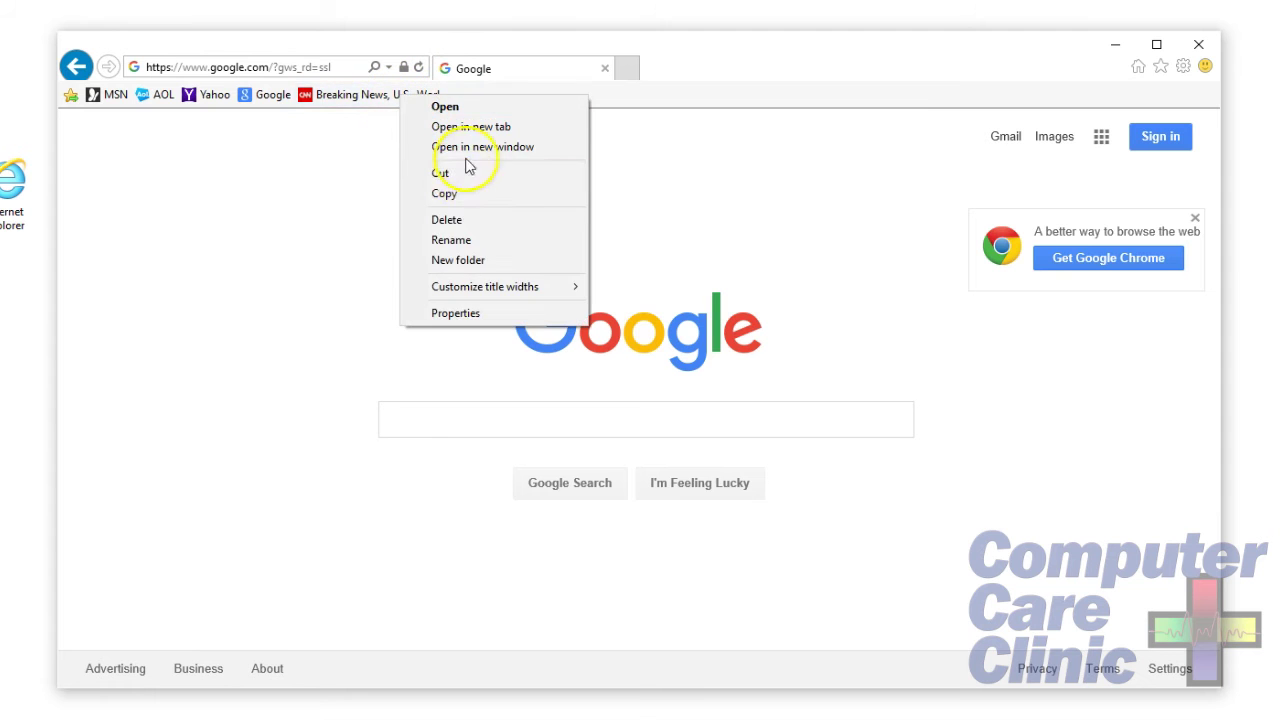
pyautogui.click(455, 240)
pyautogui.click(345, 176)
pyautogui.rightClick(358, 96)
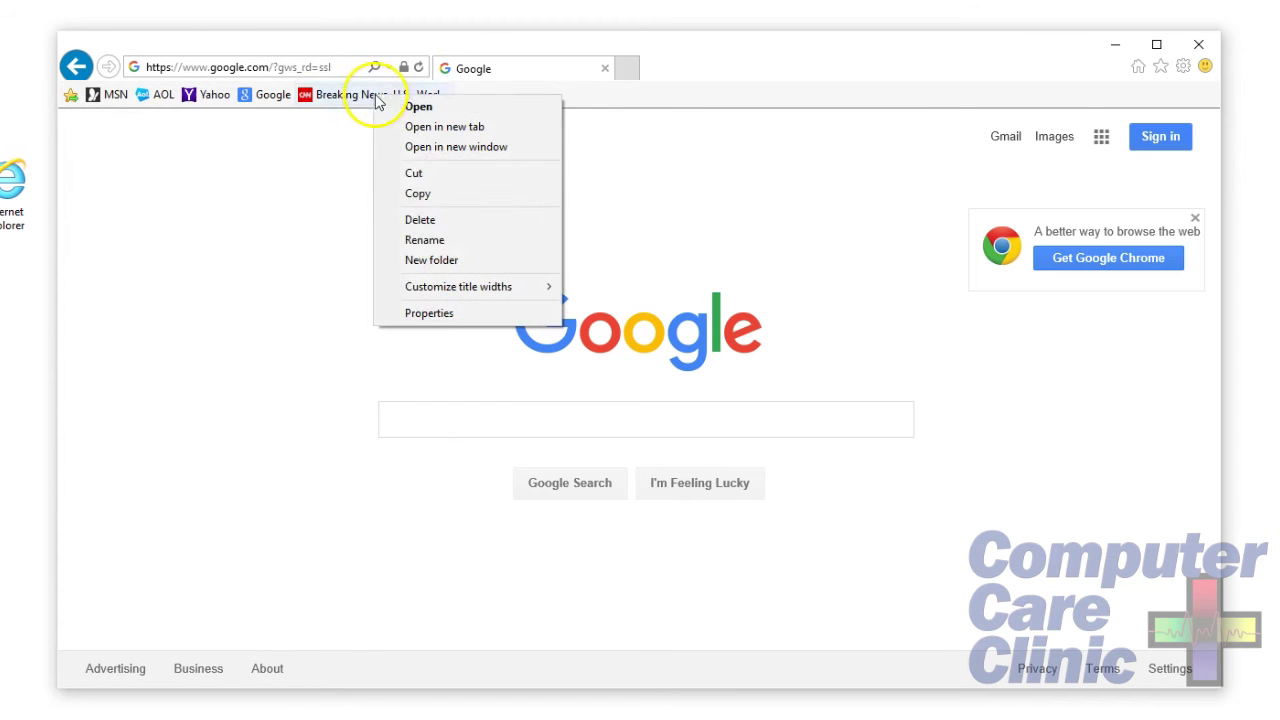
pyautogui.click(440, 217)
# - Delete the Google, Yahoo, AOL and MSN entries from the Favorites bar
pyautogui.rightClick(283, 97)
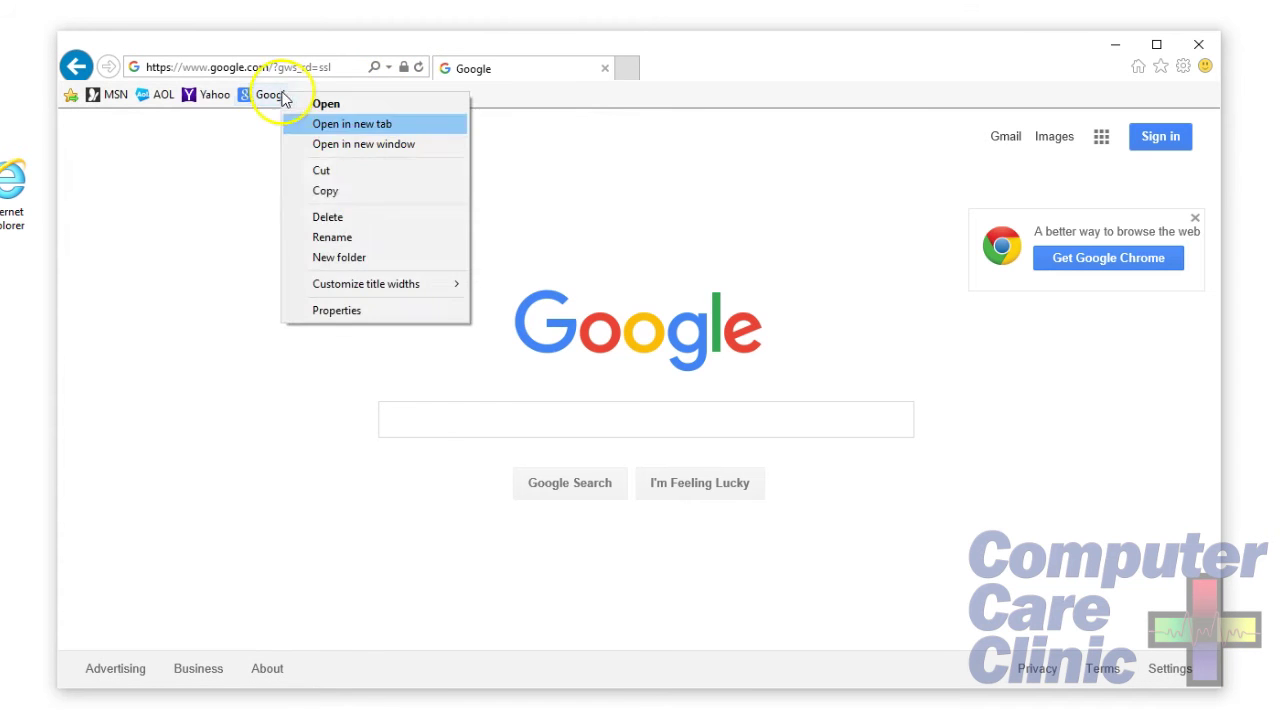
pyautogui.click(350, 217)
pyautogui.rightClick(204, 96)
pyautogui.click(251, 219)
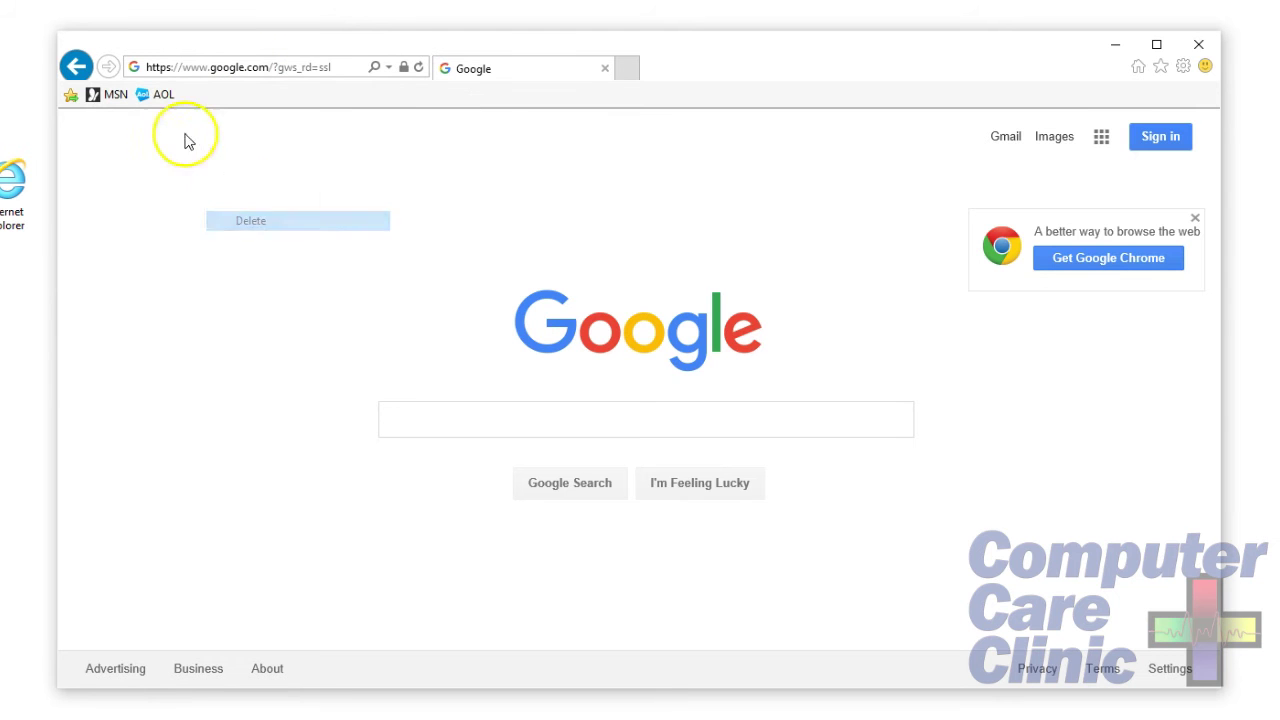
pyautogui.rightClick(162, 95)
pyautogui.click(210, 227)
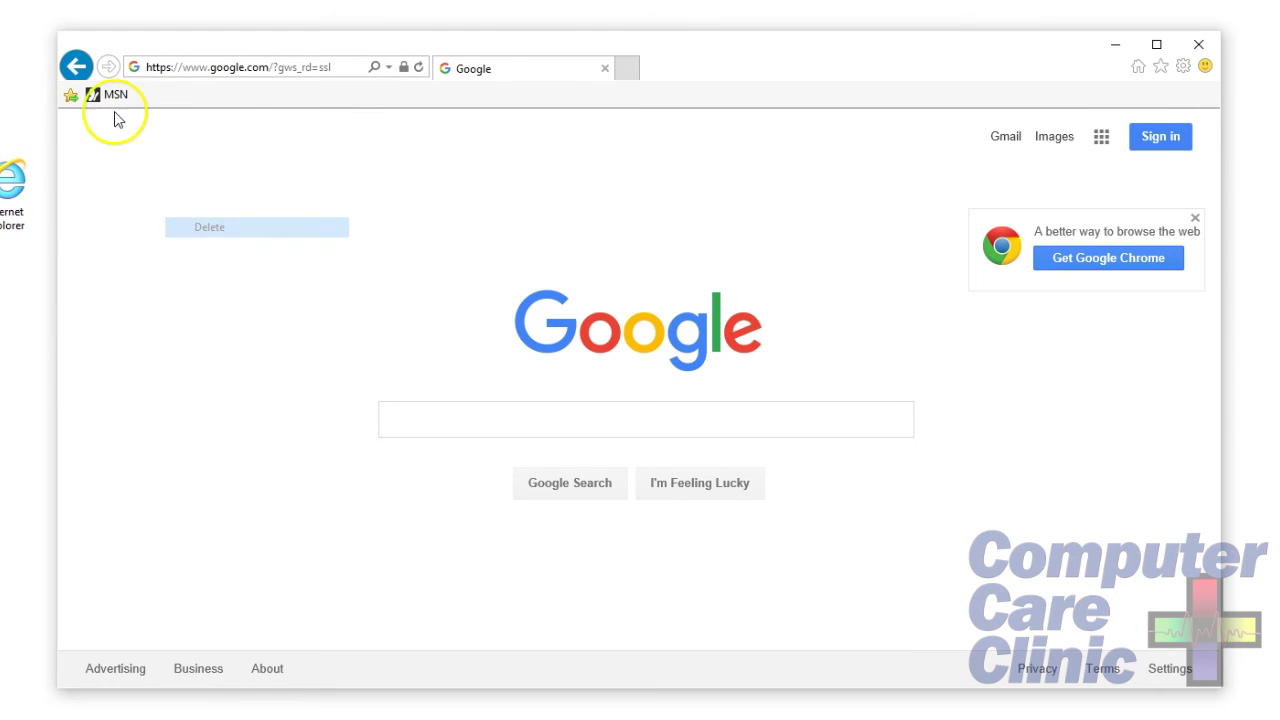
pyautogui.rightClick(120, 97)
pyautogui.click(172, 202)
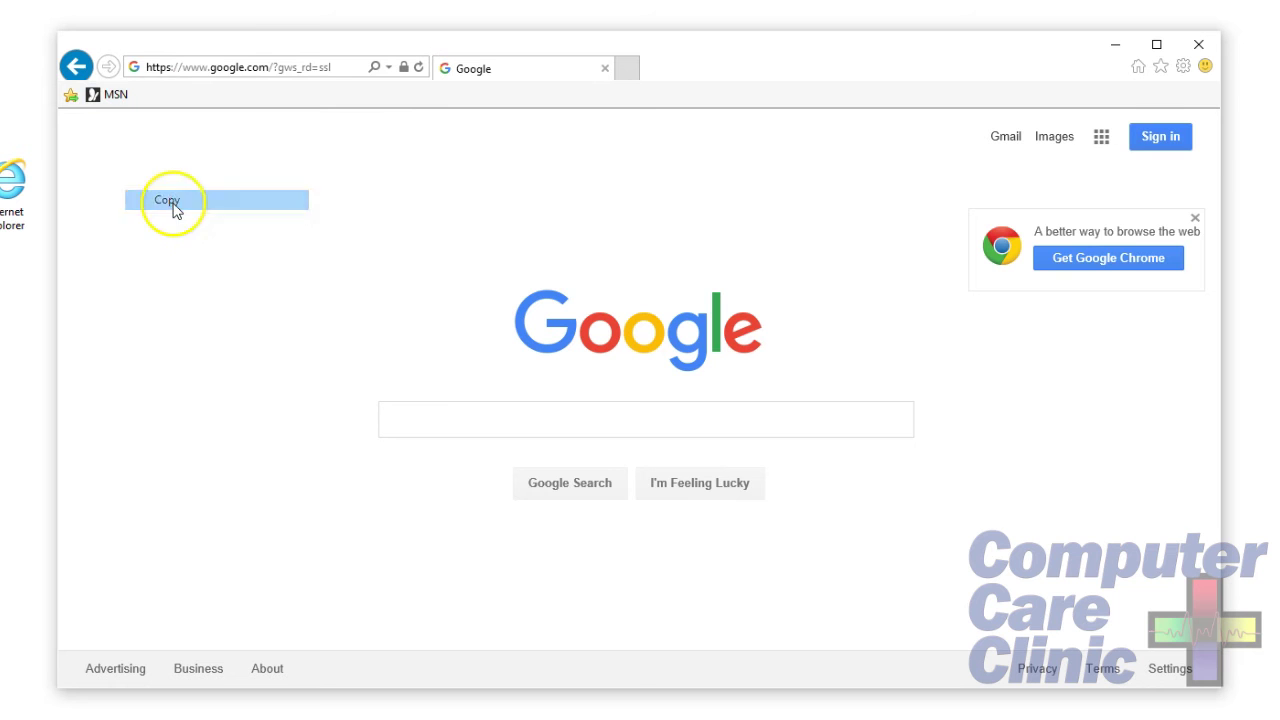
pyautogui.rightClick(123, 98)
pyautogui.click(176, 224)
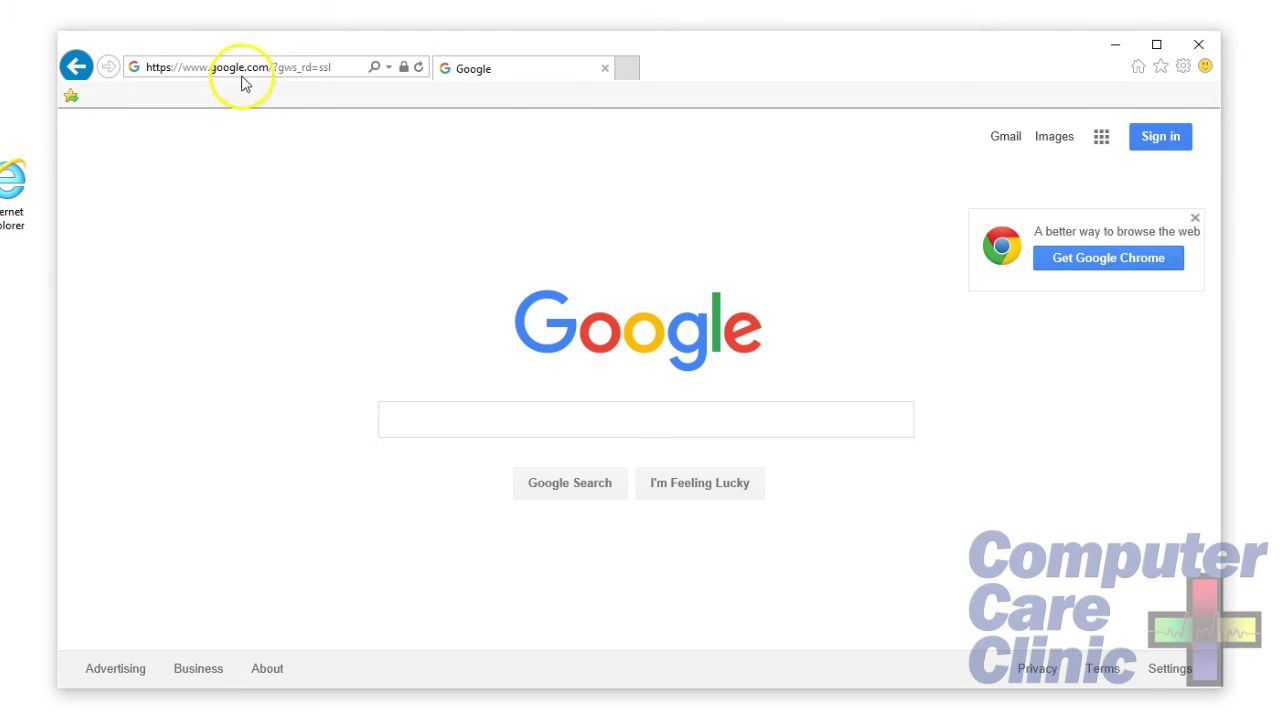
pyautogui.click(242, 68)
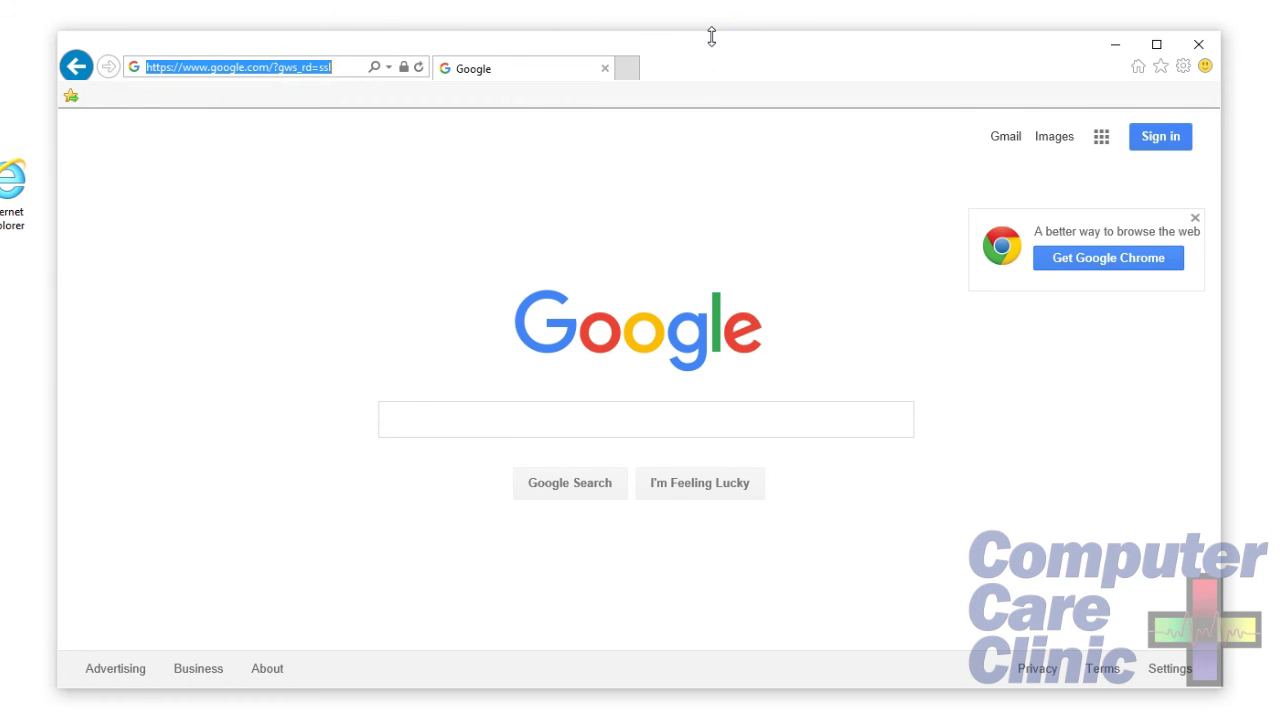
pyautogui.write('www.cnn.com')
pyautogui.press('Return')
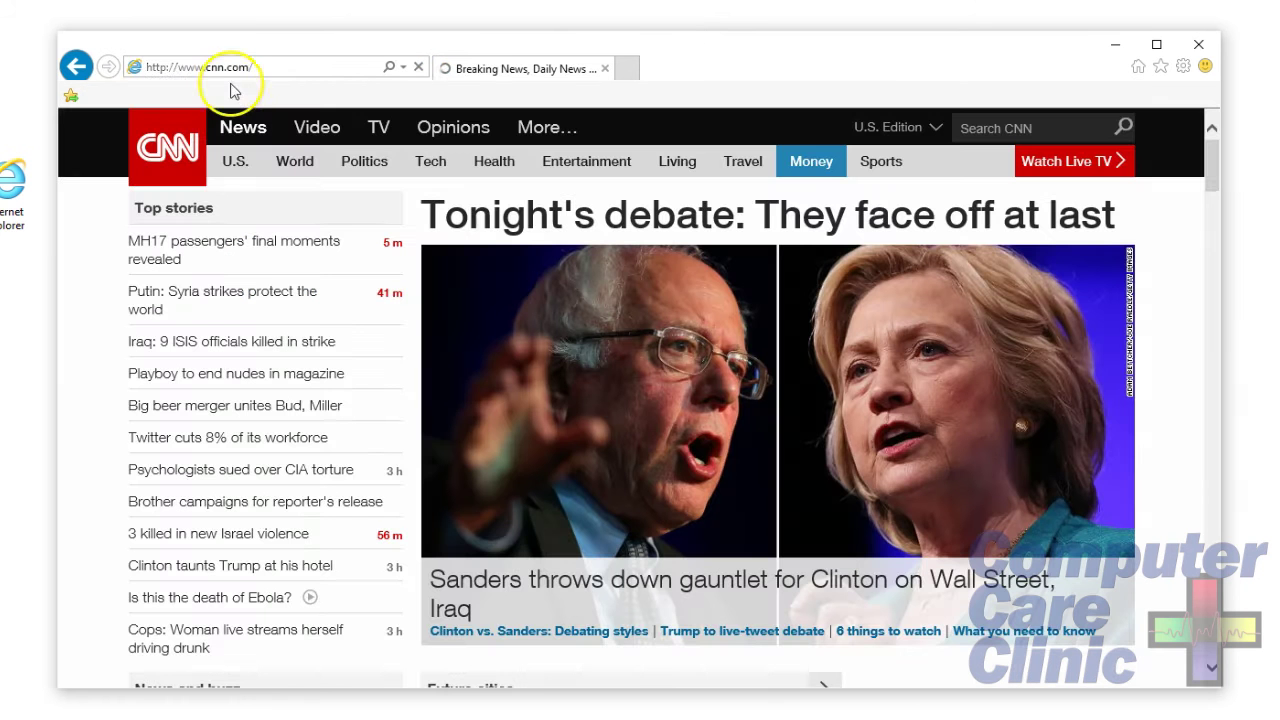
pyautogui.click(1160, 68)
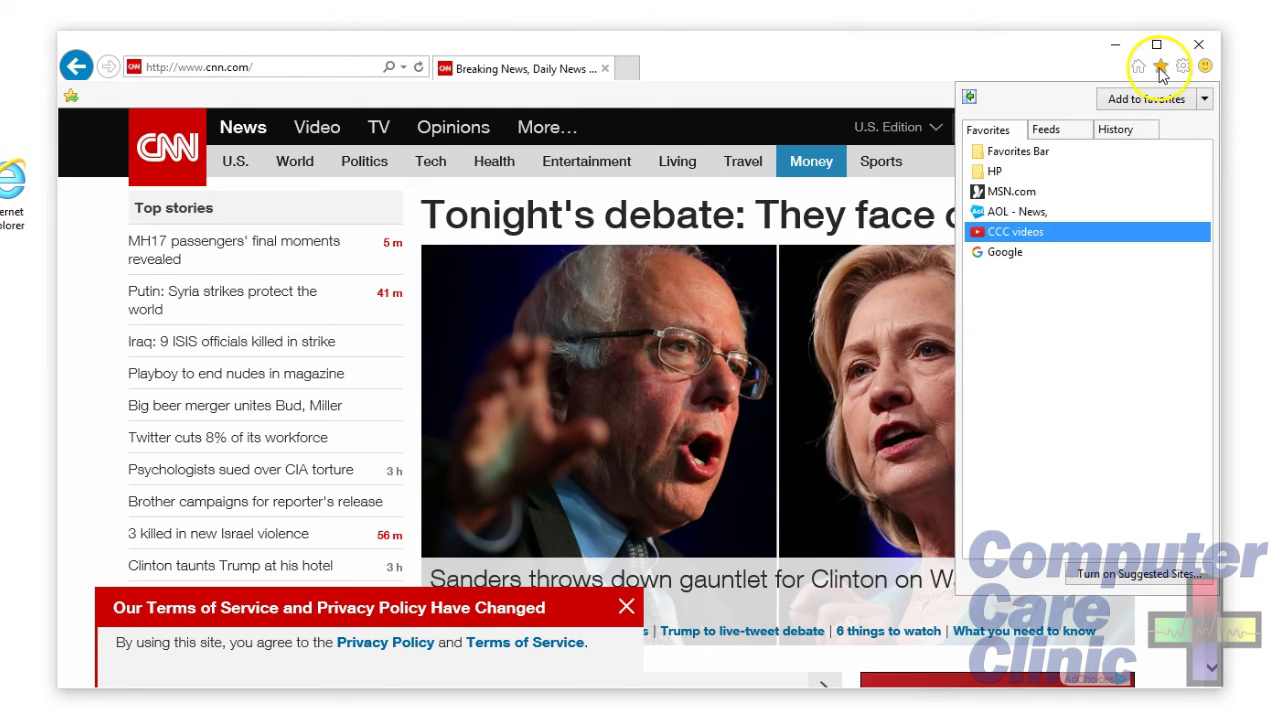
pyautogui.click(1206, 99)
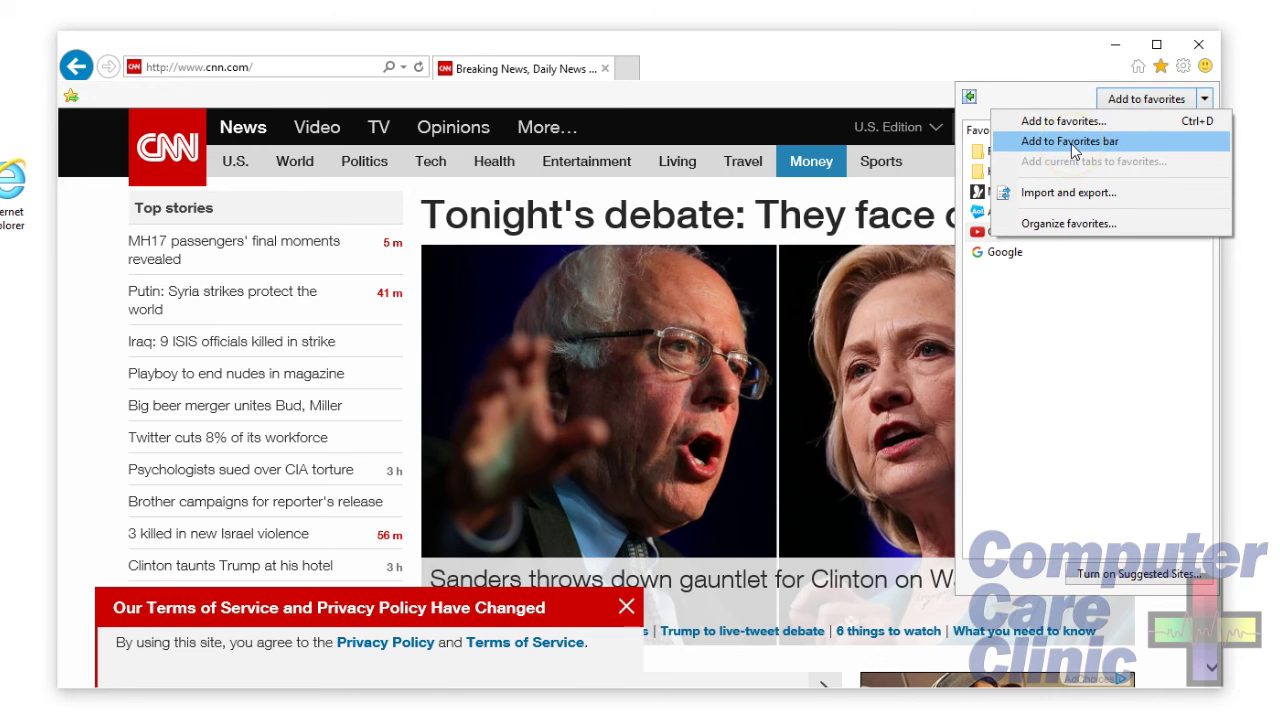
pyautogui.click(1205, 99)
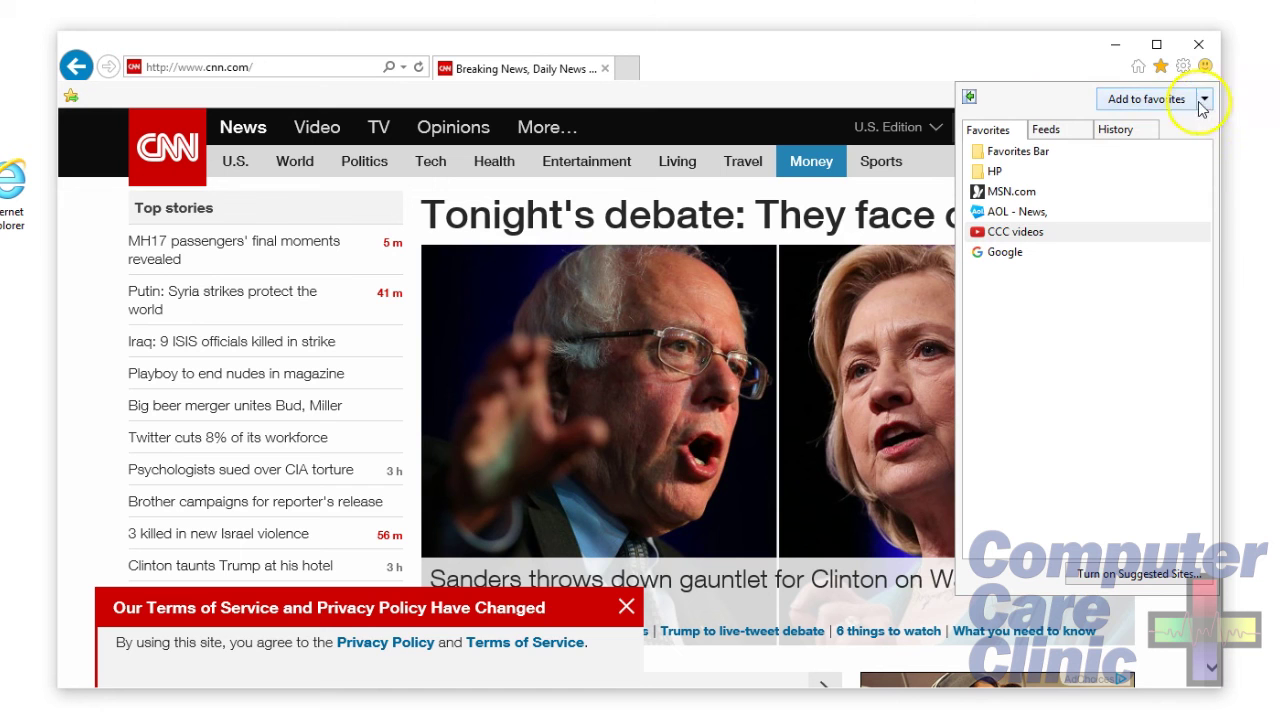
pyautogui.click(1205, 99)
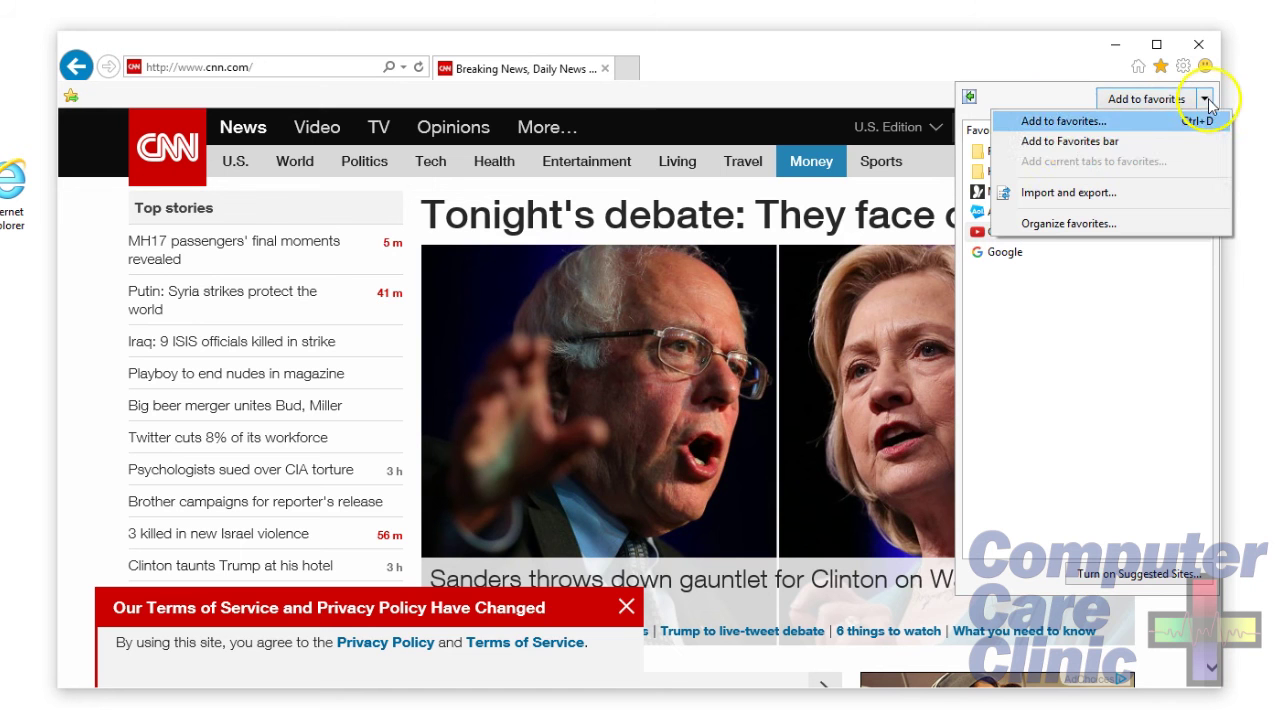
pyautogui.click(1070, 142)
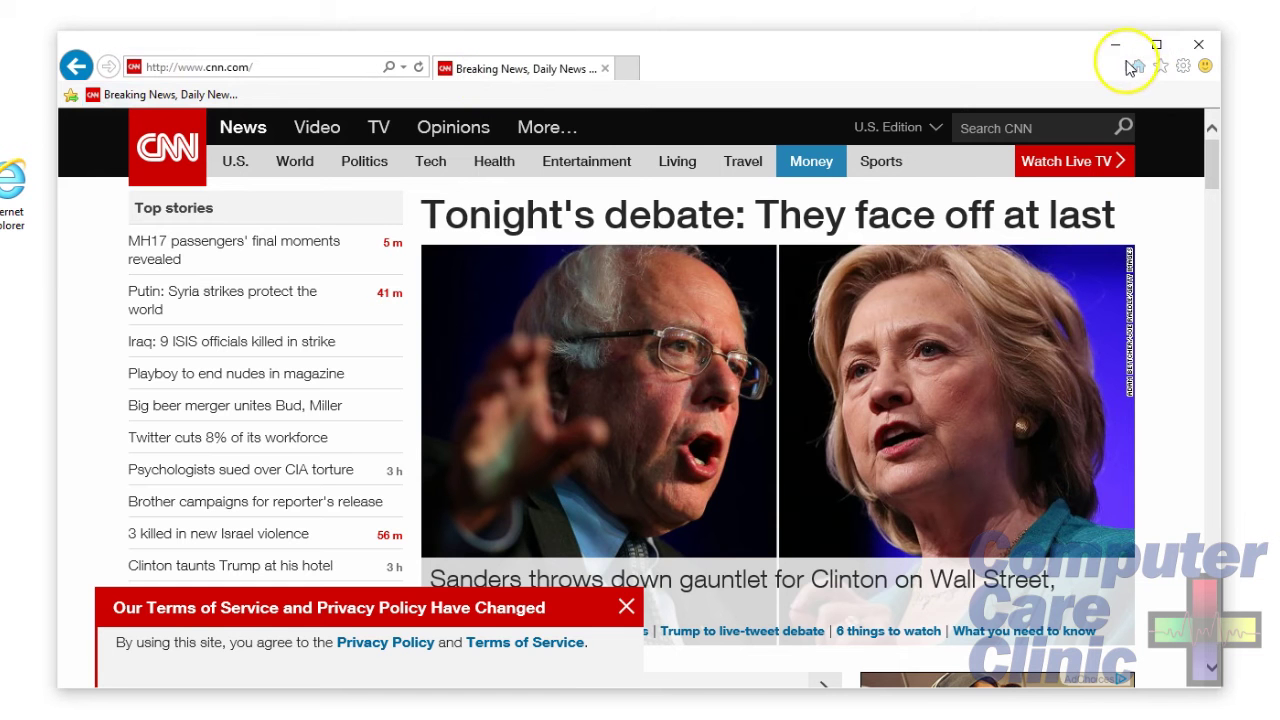
# - Return to the home page and open the CNN site from its Favorites bar entry
pyautogui.click(1134, 66)
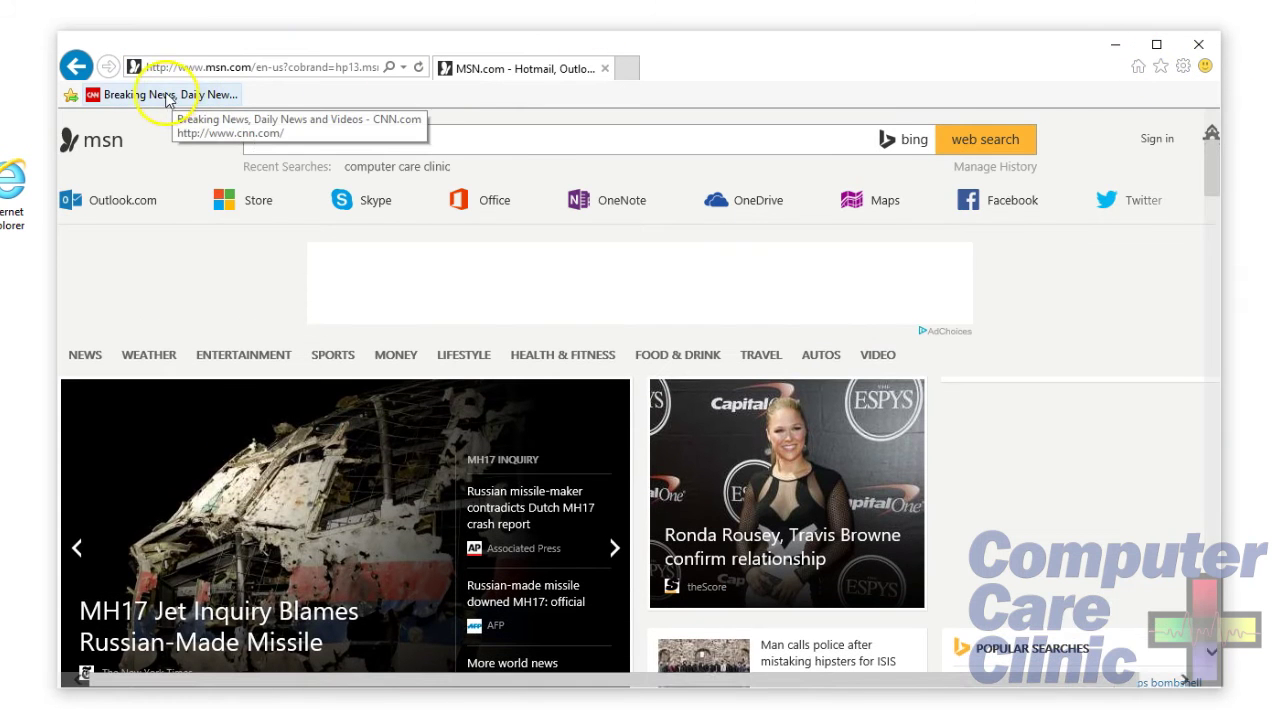
pyautogui.click(163, 99)
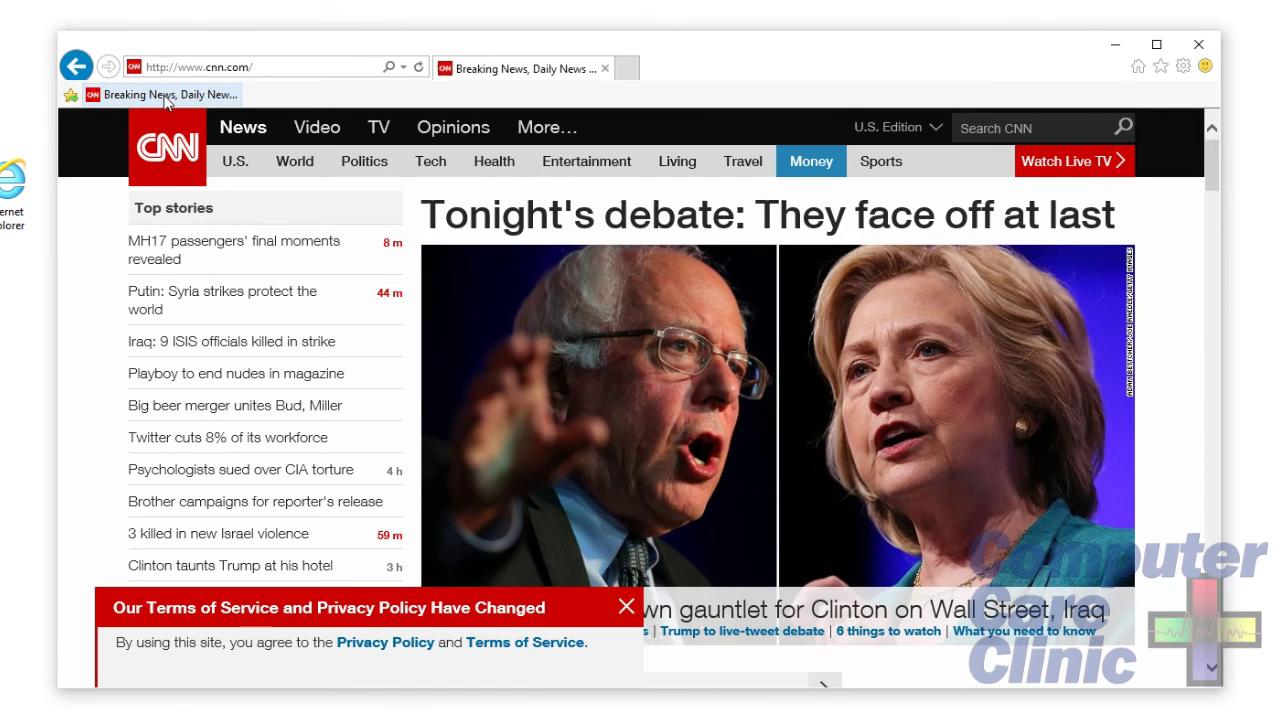
# - Search the web for "espn" from the address bar
pyautogui.click(296, 67)
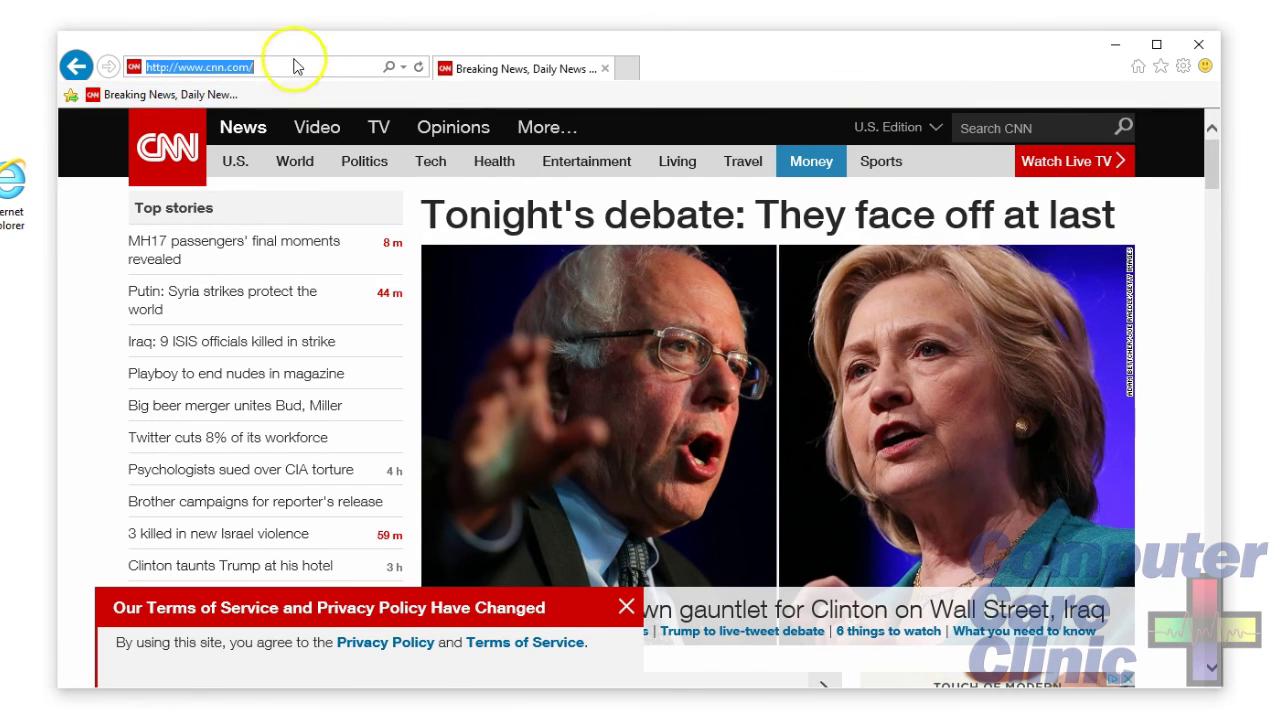
pyautogui.write('fi')
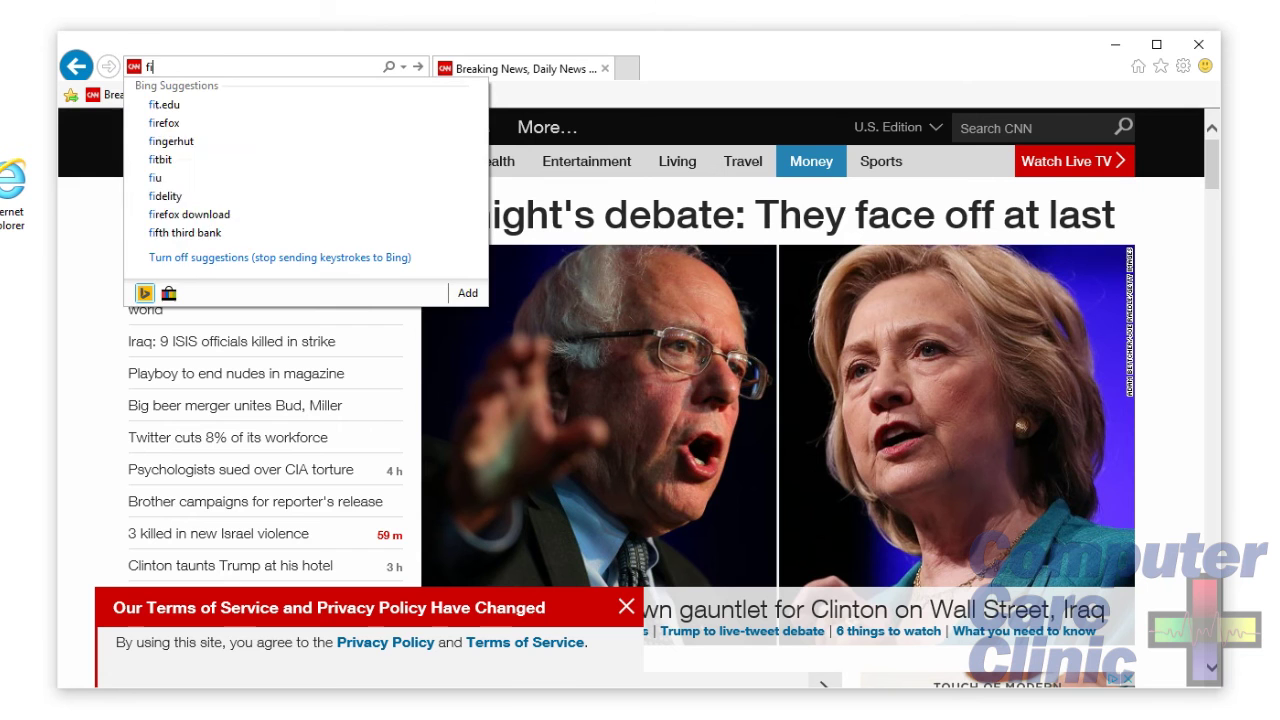
pyautogui.press('BackSpace')
pyautogui.write('espn')
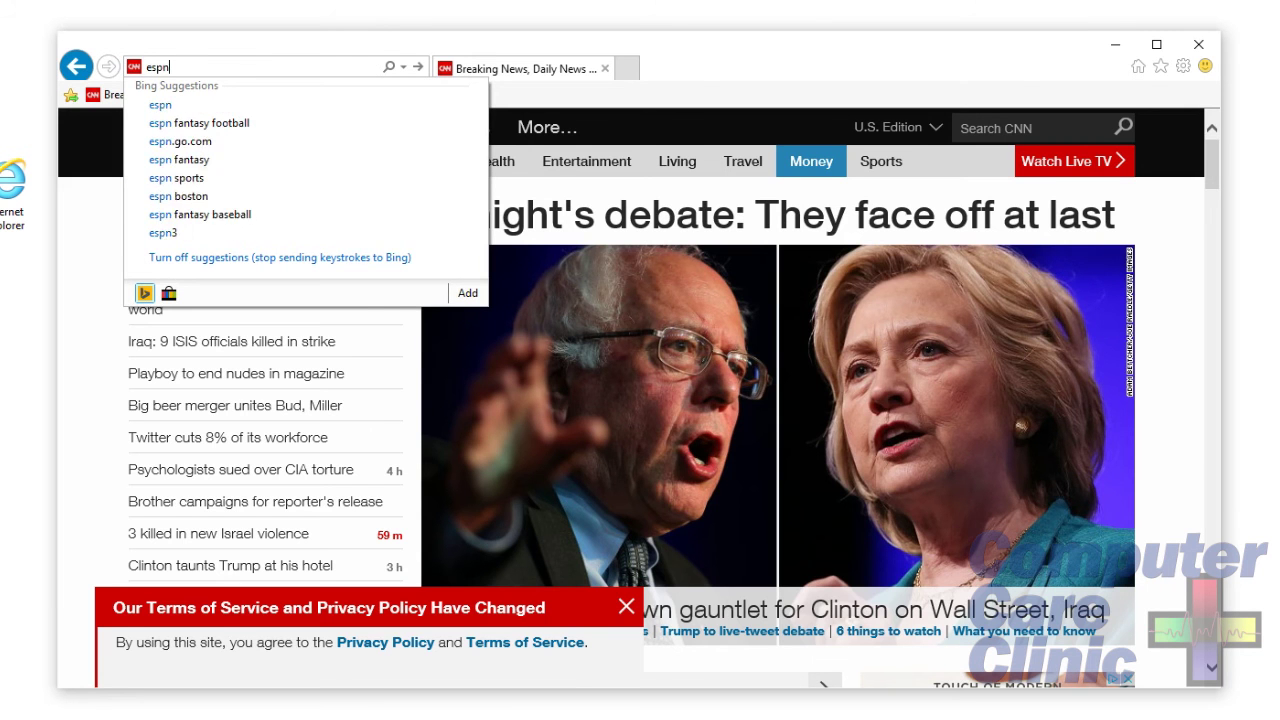
pyautogui.press('Return')
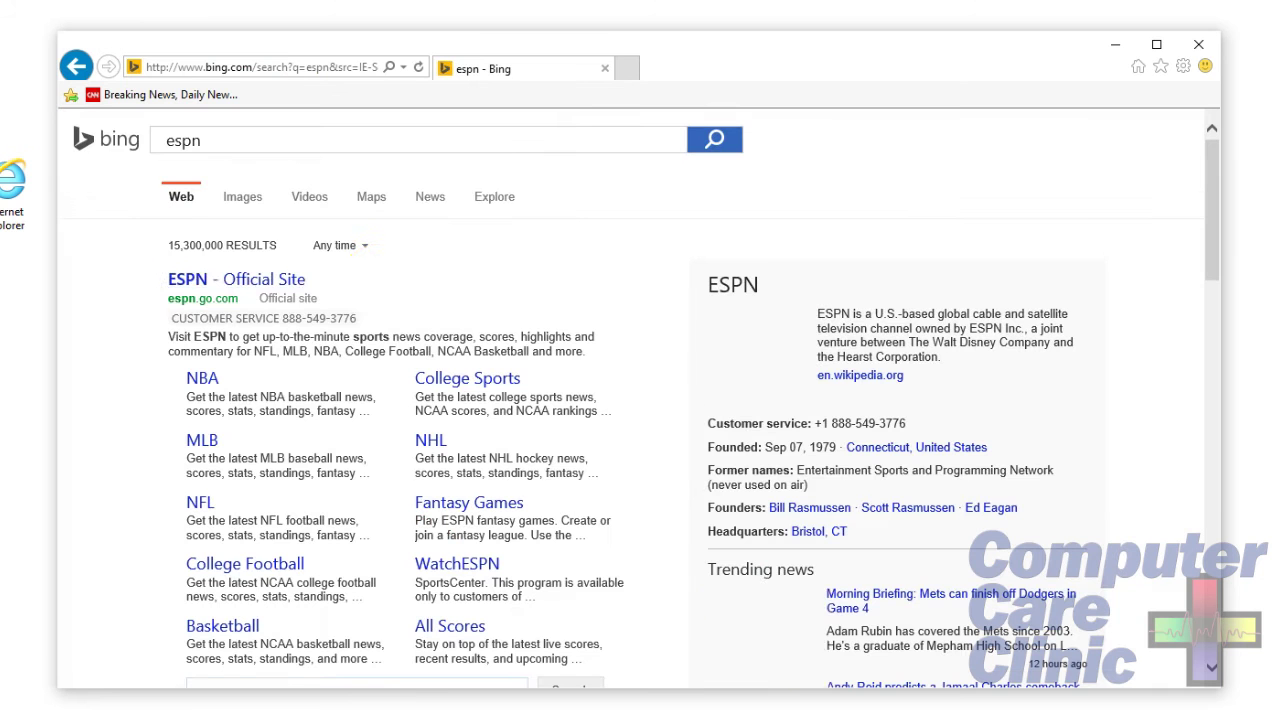
# - Open the official ESPN site from the search results and place a shortcut to it on the desktop
pyautogui.click(265, 279)
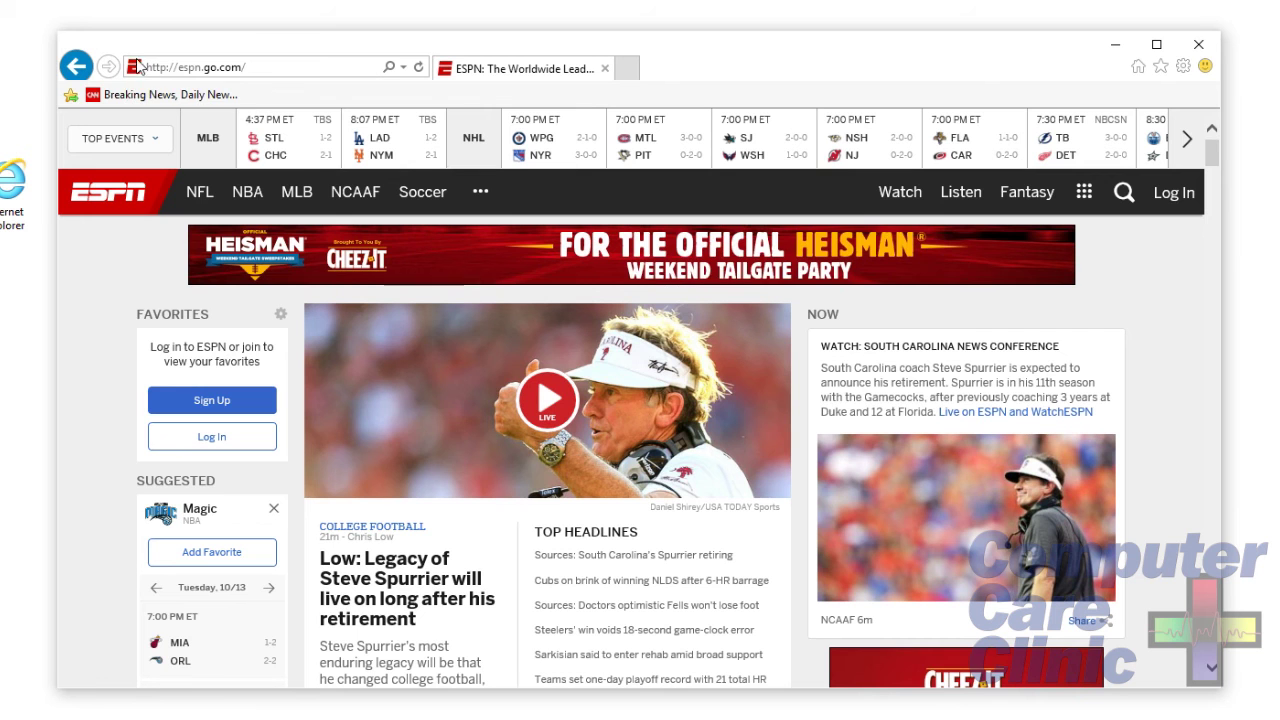
pyautogui.moveTo(2, 76); pyautogui.dragTo(2, 76)
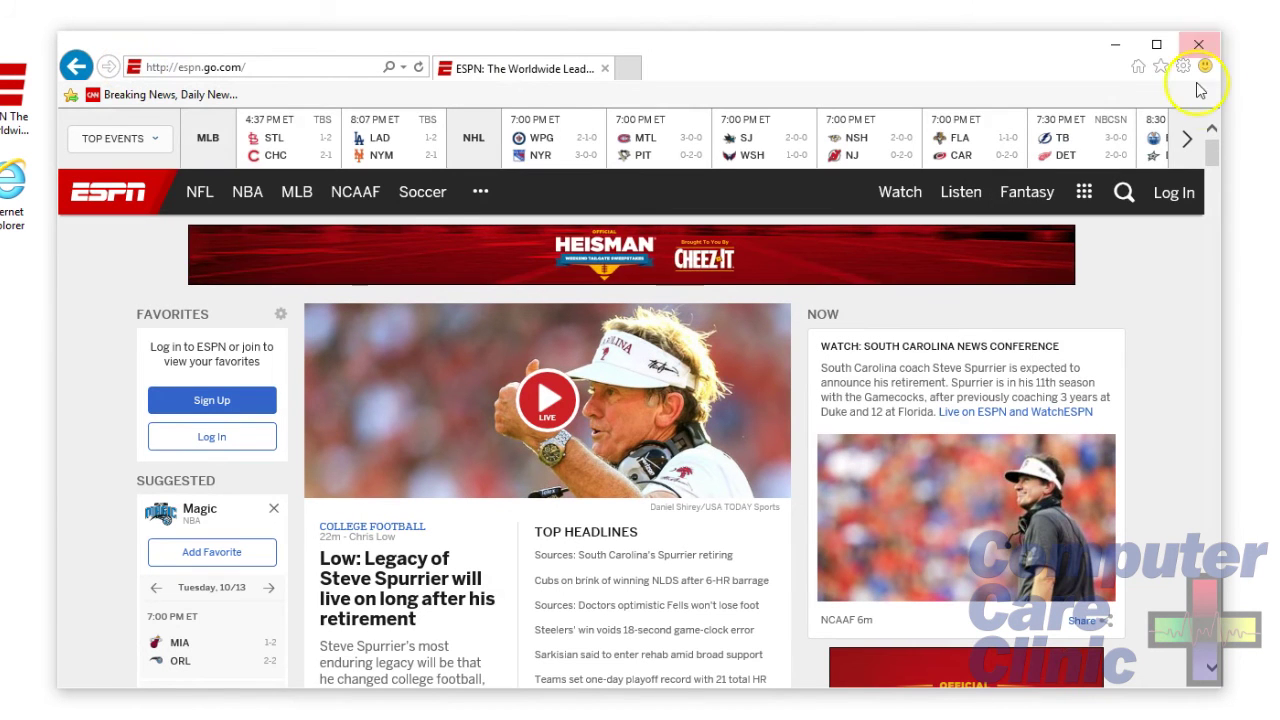
pyautogui.click(1161, 66)
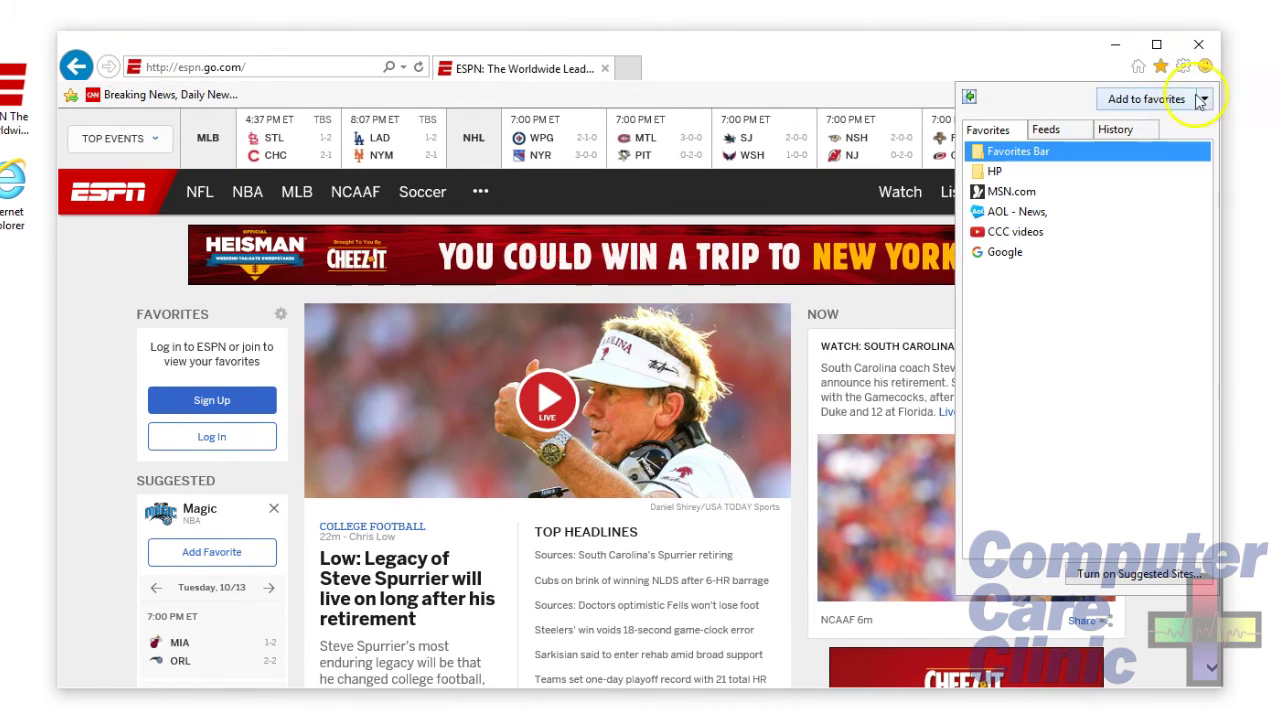
pyautogui.click(1203, 99)
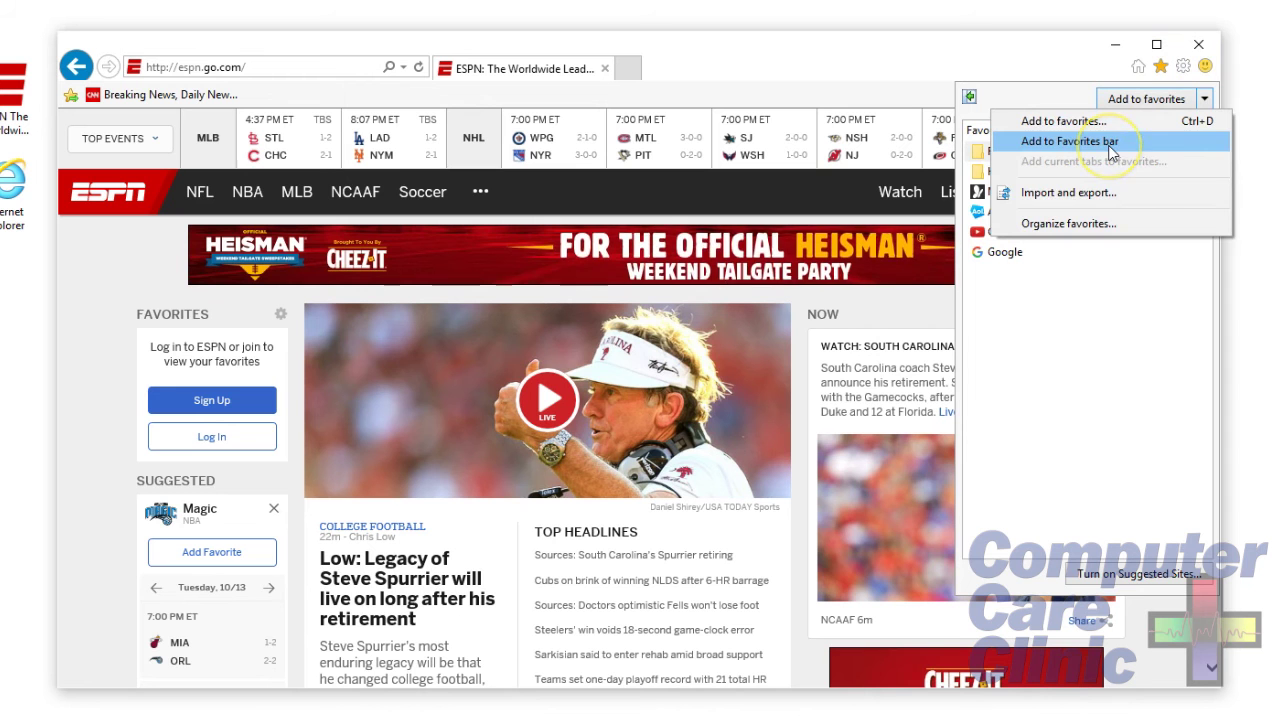
pyautogui.click(1060, 143)
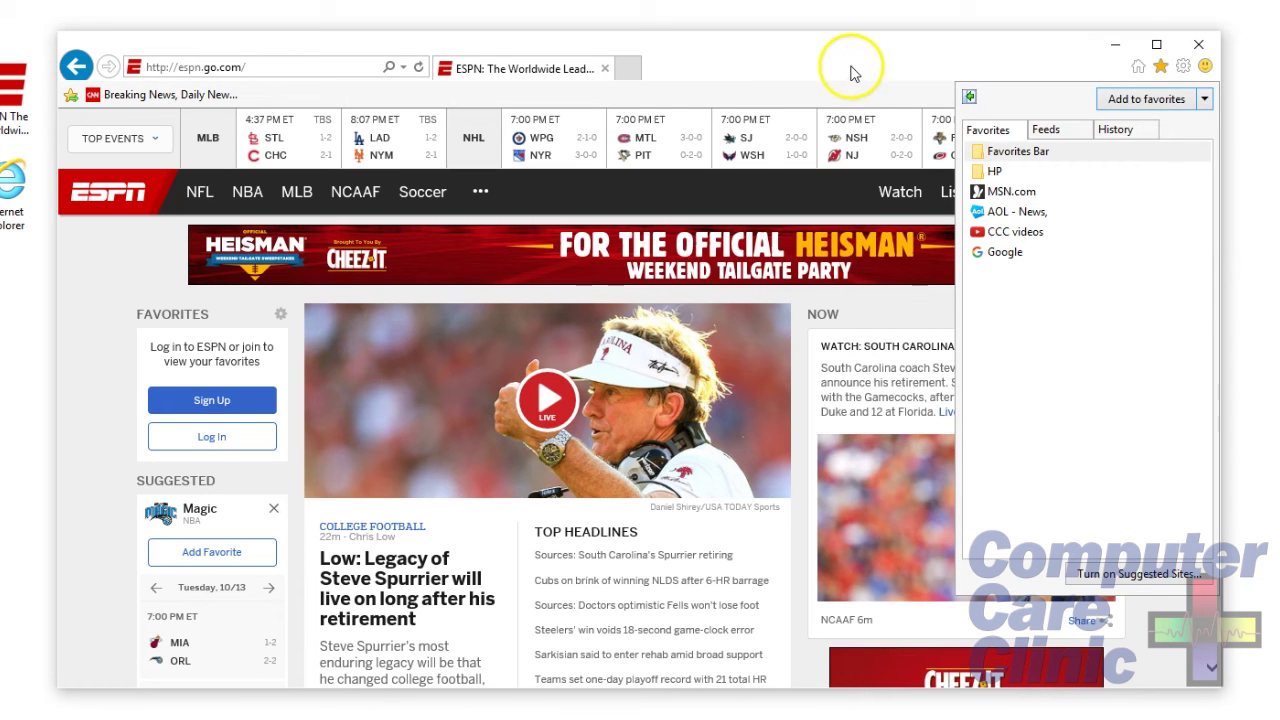
pyautogui.click(133, 70)
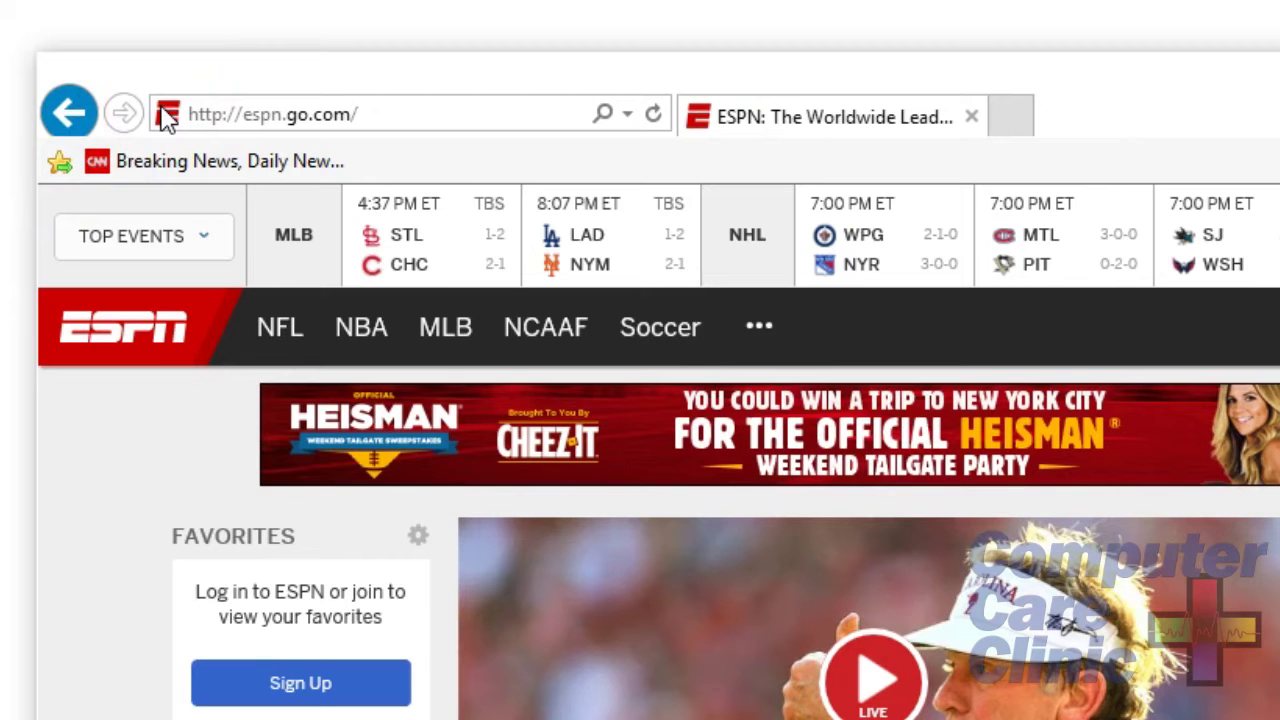
# - Place a link to the ESPN page on the Favorites bar directly after the CNN entry, using the page's address icon
pyautogui.moveTo(185, 117)
pyautogui.mouseDown()
pyautogui.moveTo(295, 127)
pyautogui.moveTo(400, 158)
pyautogui.moveTo(366, 172)
pyautogui.moveTo(401, 167)
pyautogui.moveTo(140, 190)
pyautogui.moveTo(81, 178)
pyautogui.moveTo(366, 175)
pyautogui.mouseUp()
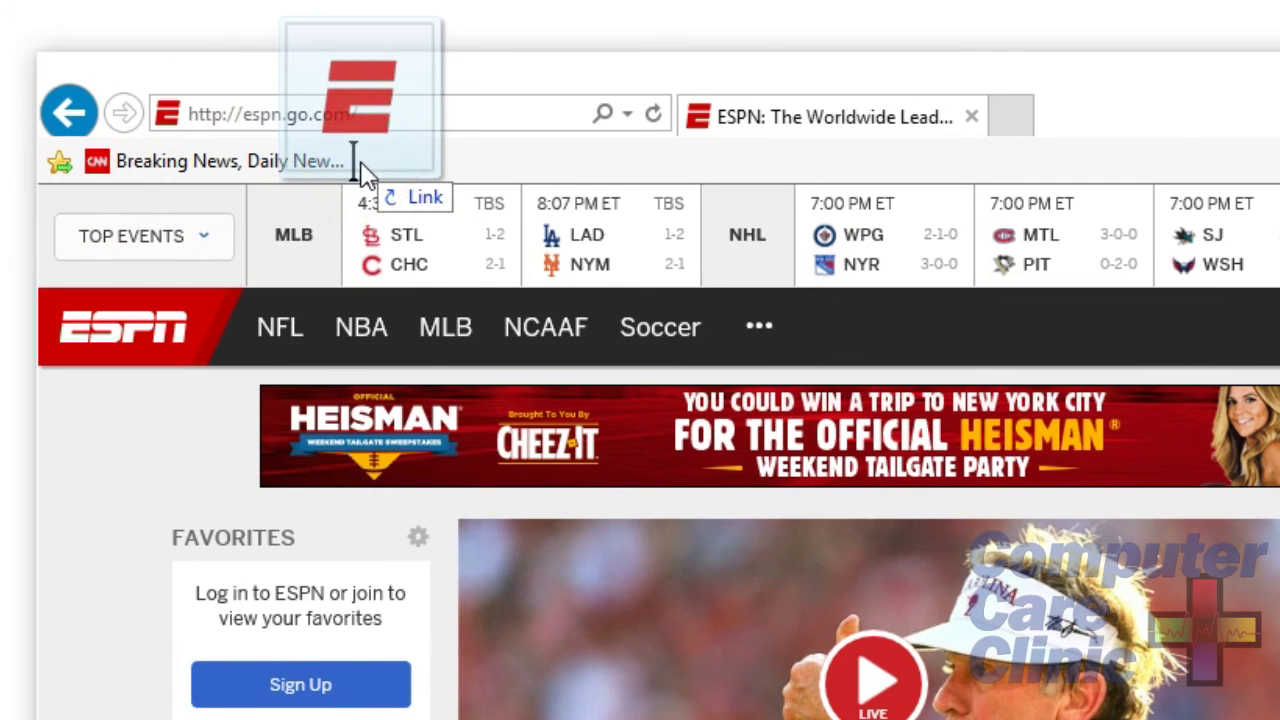
pyautogui.moveTo(366, 175); pyautogui.dragTo(362, 170)
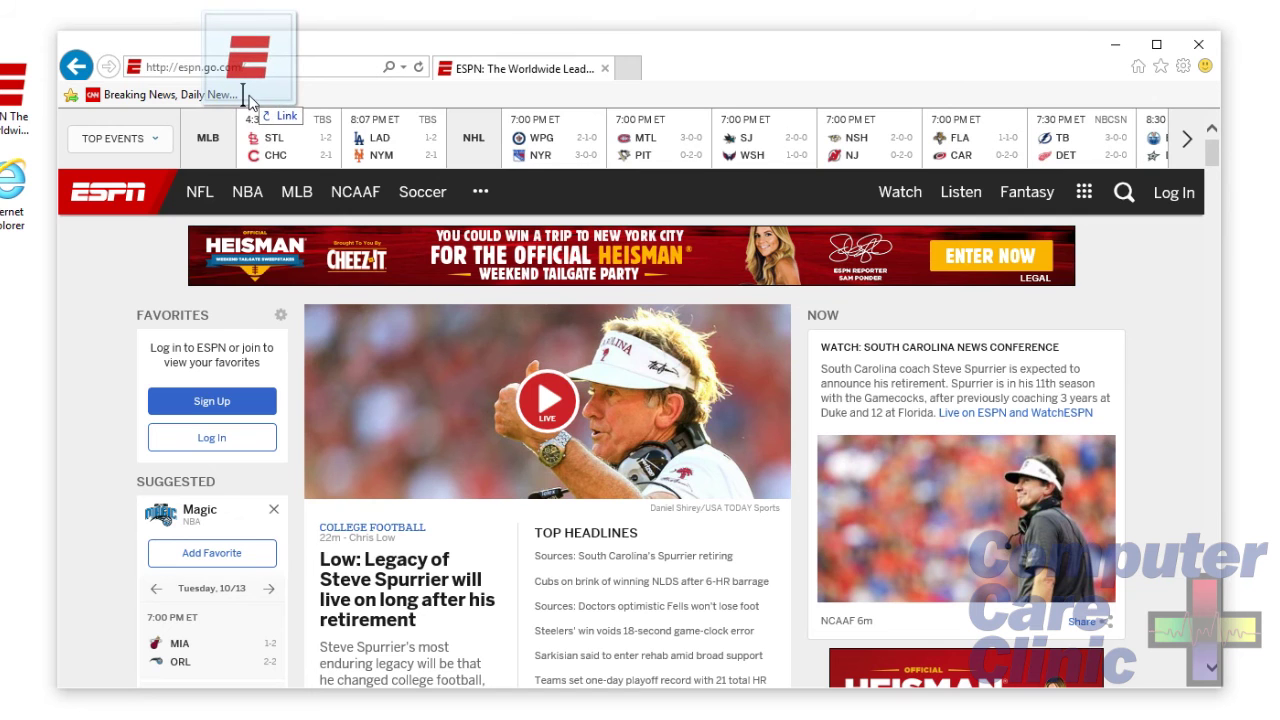
pyautogui.moveTo(243, 95); pyautogui.dragTo(245, 95)
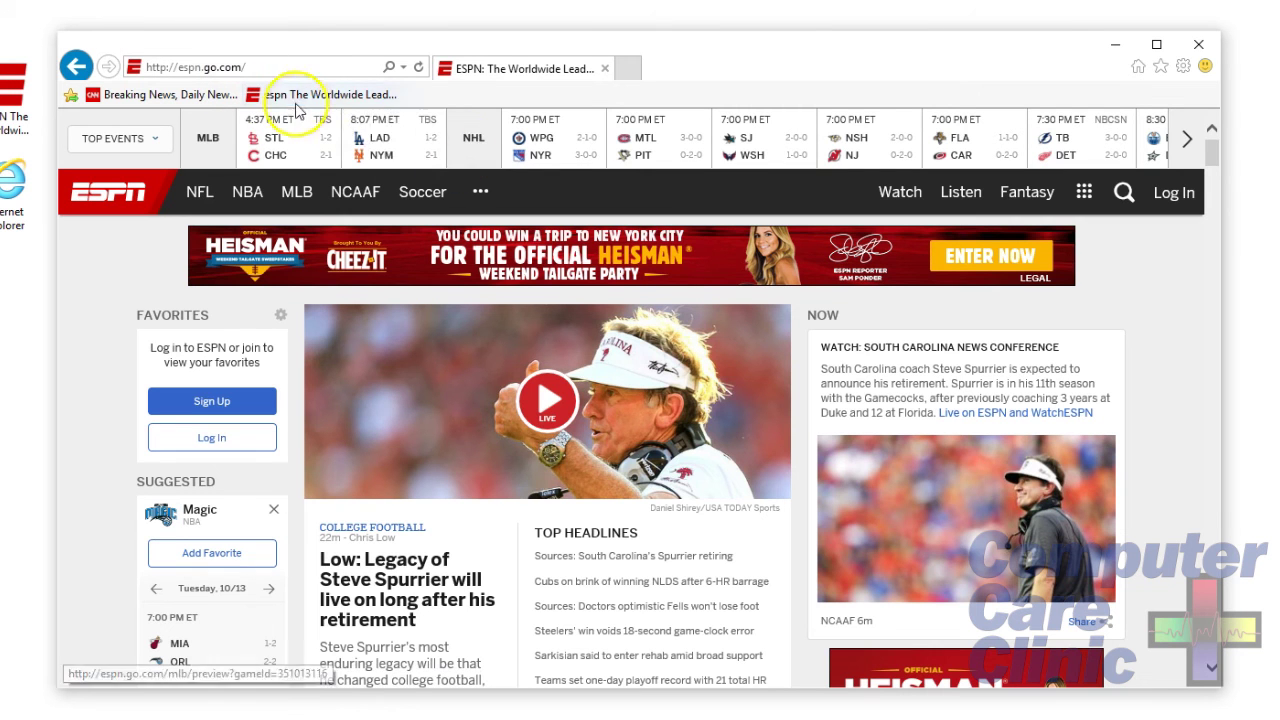
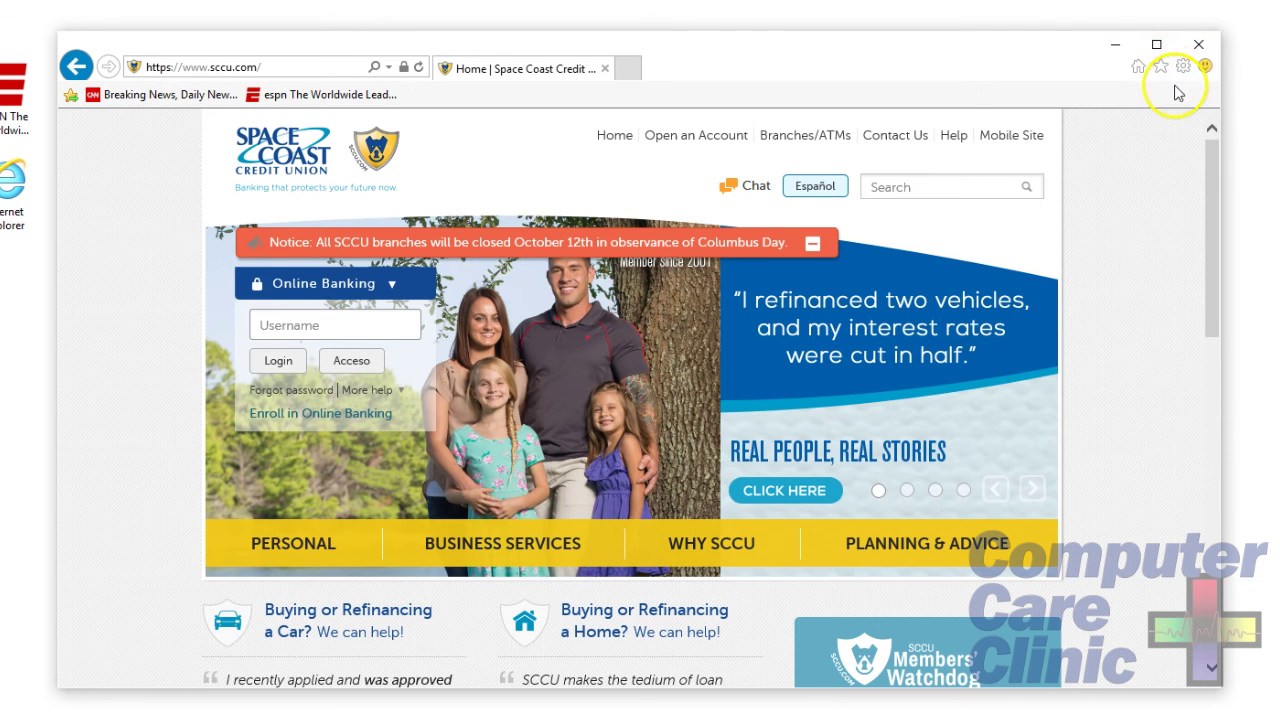
# - Add the Space Coast Credit Union home page to the favorites list
pyautogui.click(1160, 67)
pyautogui.click(1205, 101)
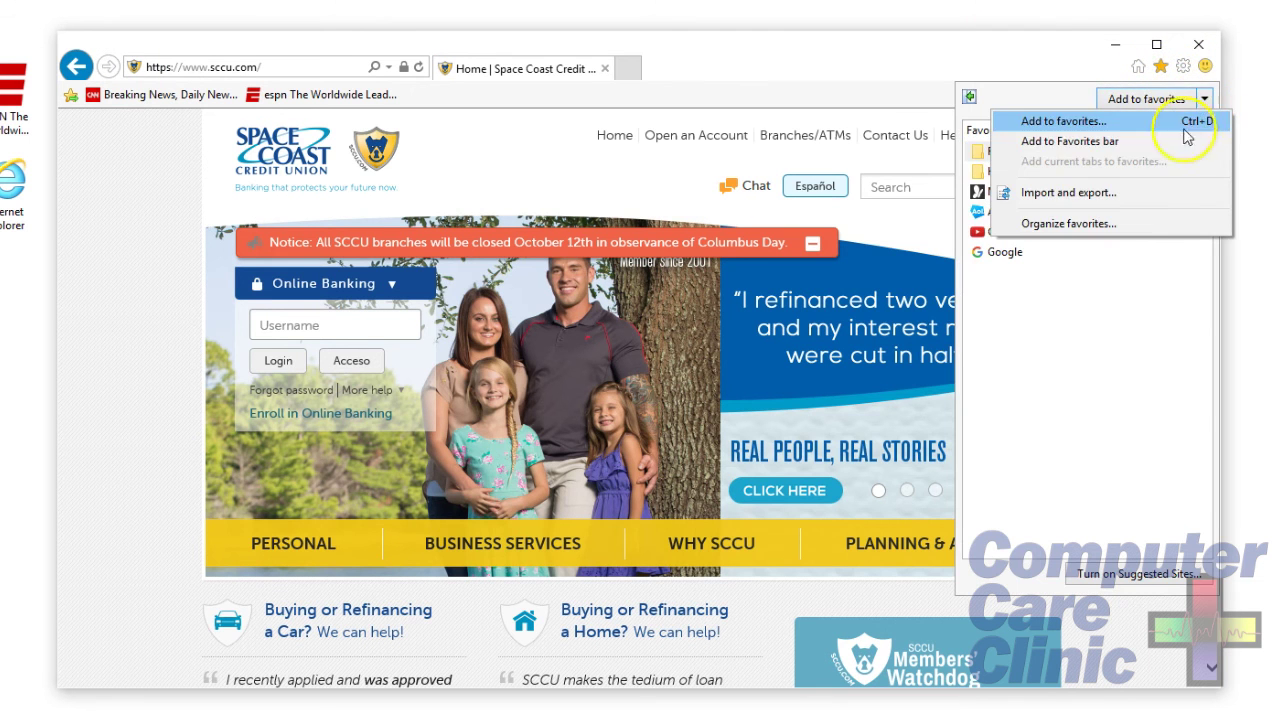
pyautogui.click(1063, 121)
pyautogui.click(706, 406)
# - Check the favorites list and add the Space Coast Credit Union page to the Favorites bar as well
pyautogui.click(1163, 69)
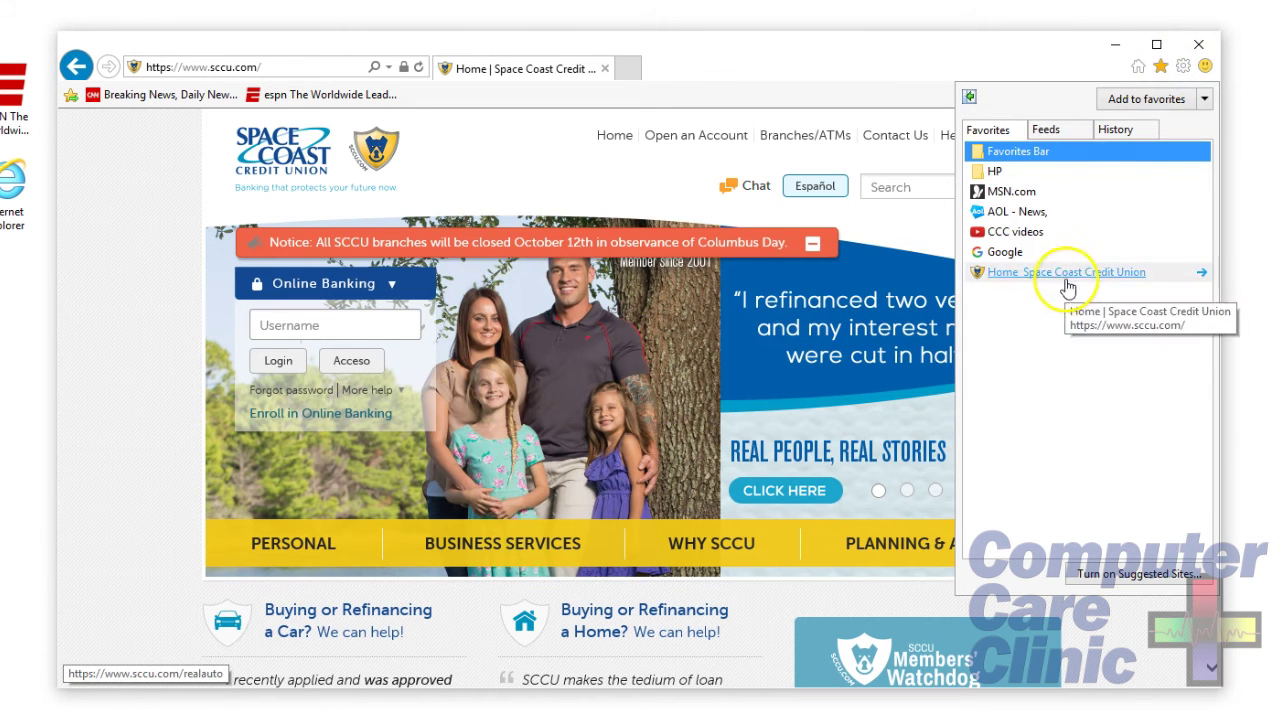
pyautogui.click(1205, 98)
pyautogui.click(1110, 140)
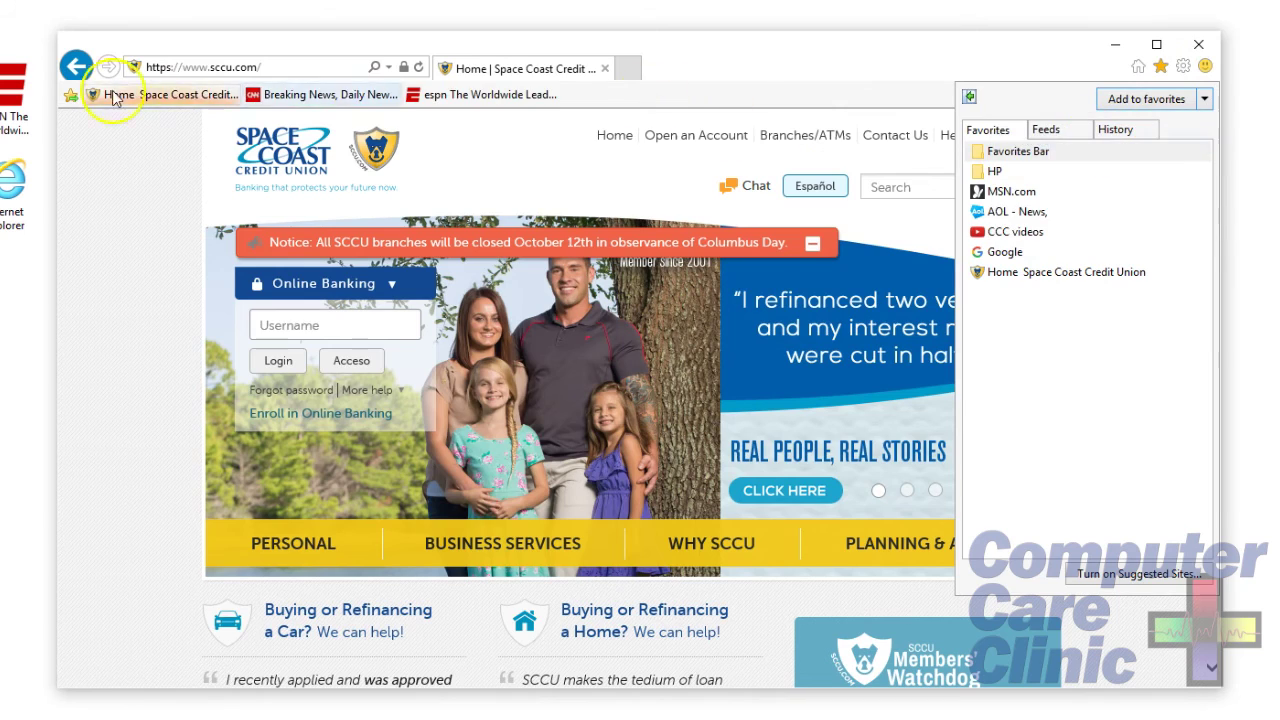
# - Move the Space Coast Credit Union entry on the Favorites bar between the CNN and ESPN entries
pyautogui.moveTo(160, 96); pyautogui.dragTo(324, 104)
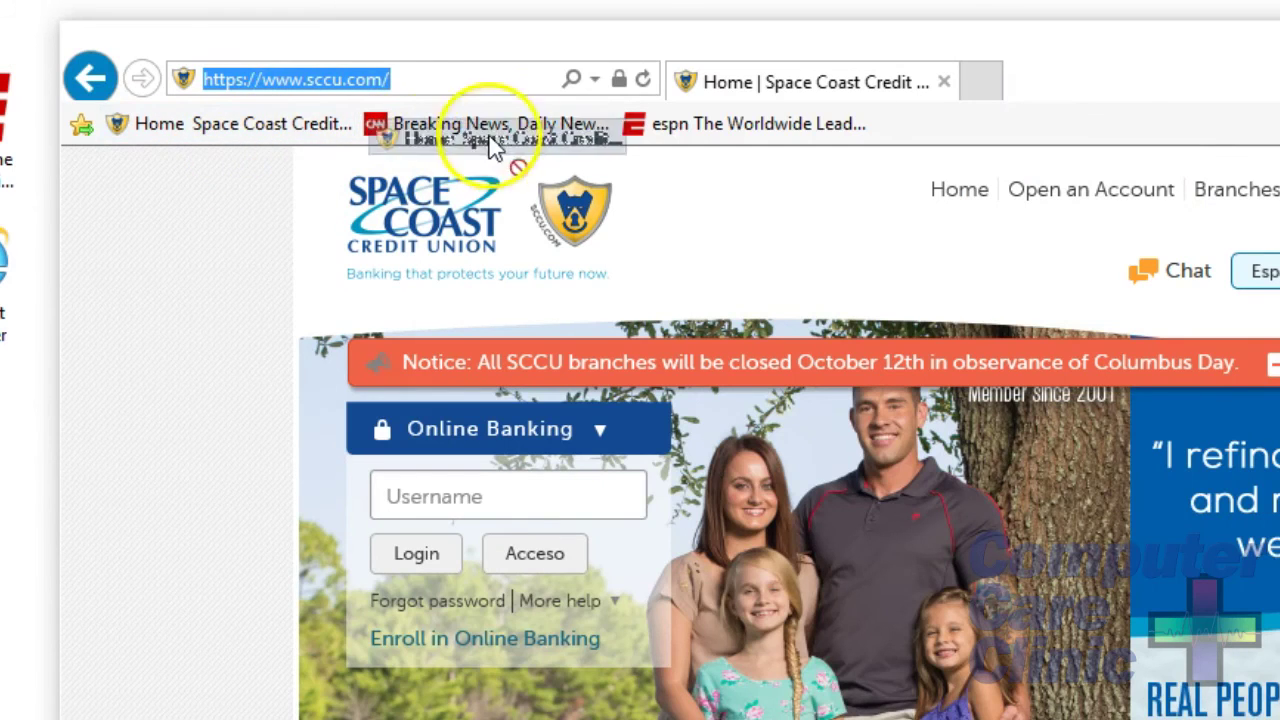
pyautogui.moveTo(490, 145); pyautogui.dragTo(630, 133)
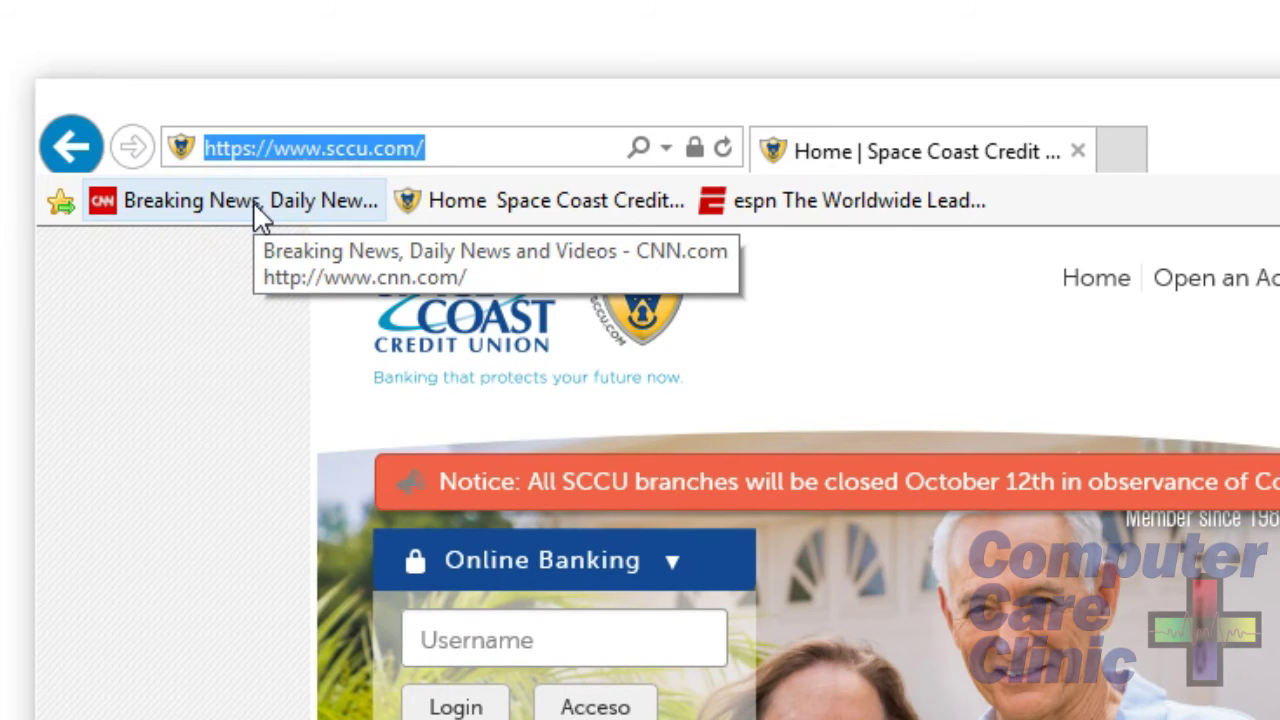
# - Rename the Breaking News entry on the Favorites bar to CNN
pyautogui.rightClick(255, 210)
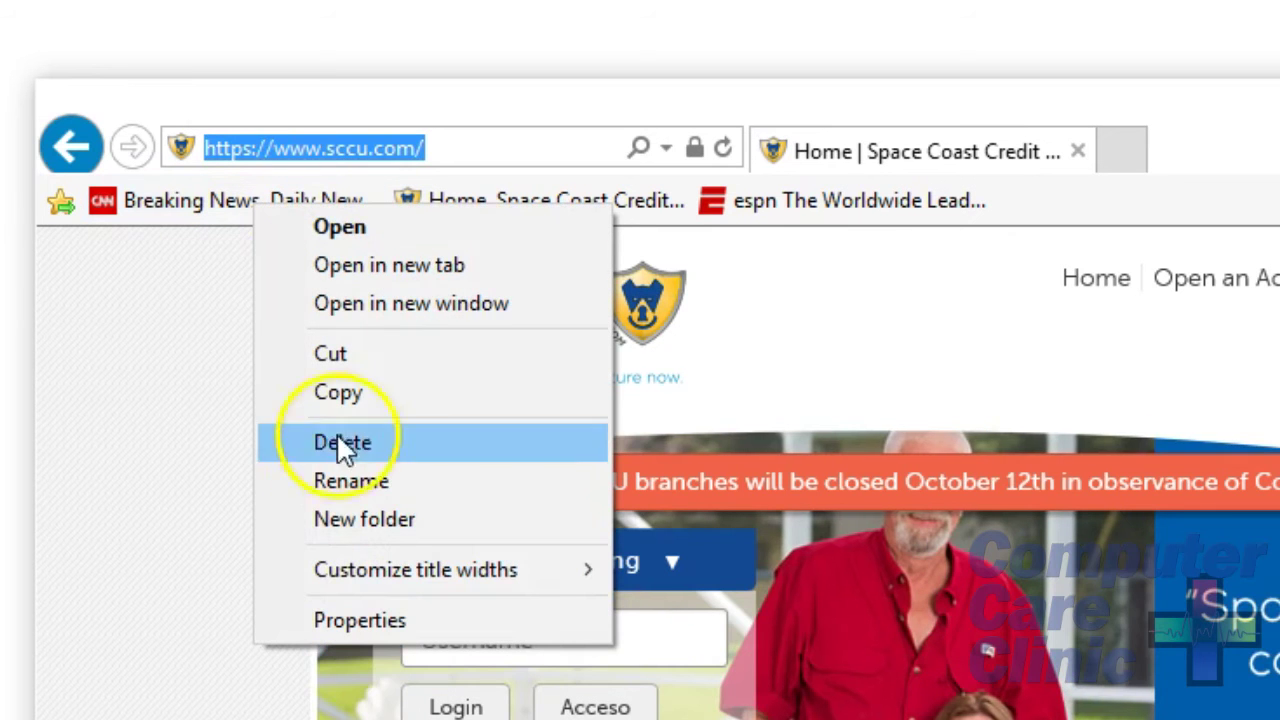
pyautogui.click(376, 481)
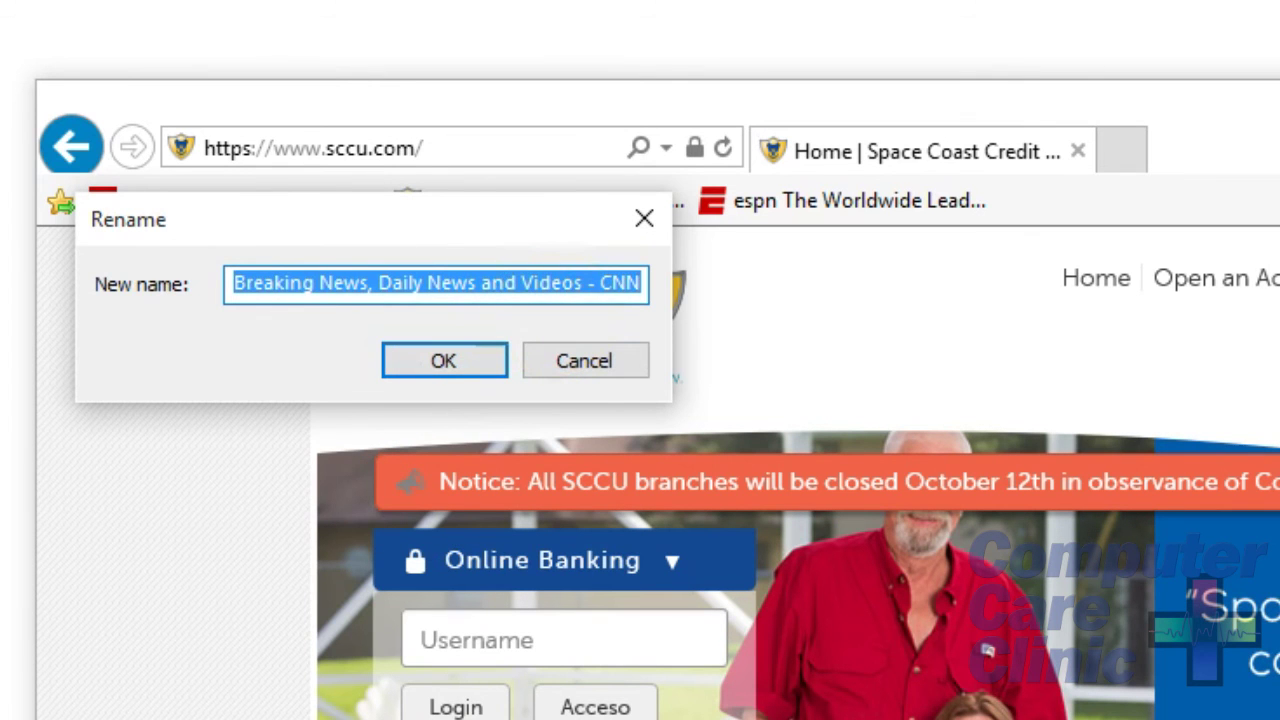
pyautogui.write('CNN')
pyautogui.press('Return')
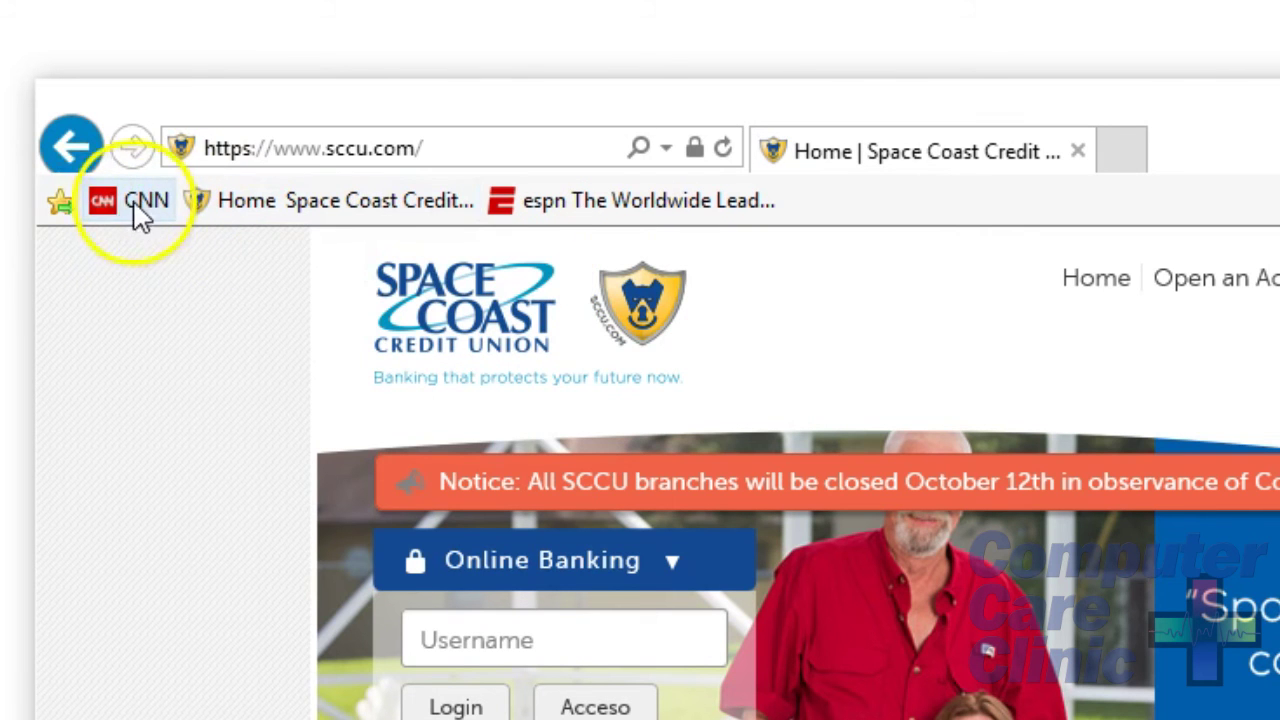
# - Rename the Space Coast Credit Union entry on the Favorites bar to SCCU
pyautogui.rightClick(248, 212)
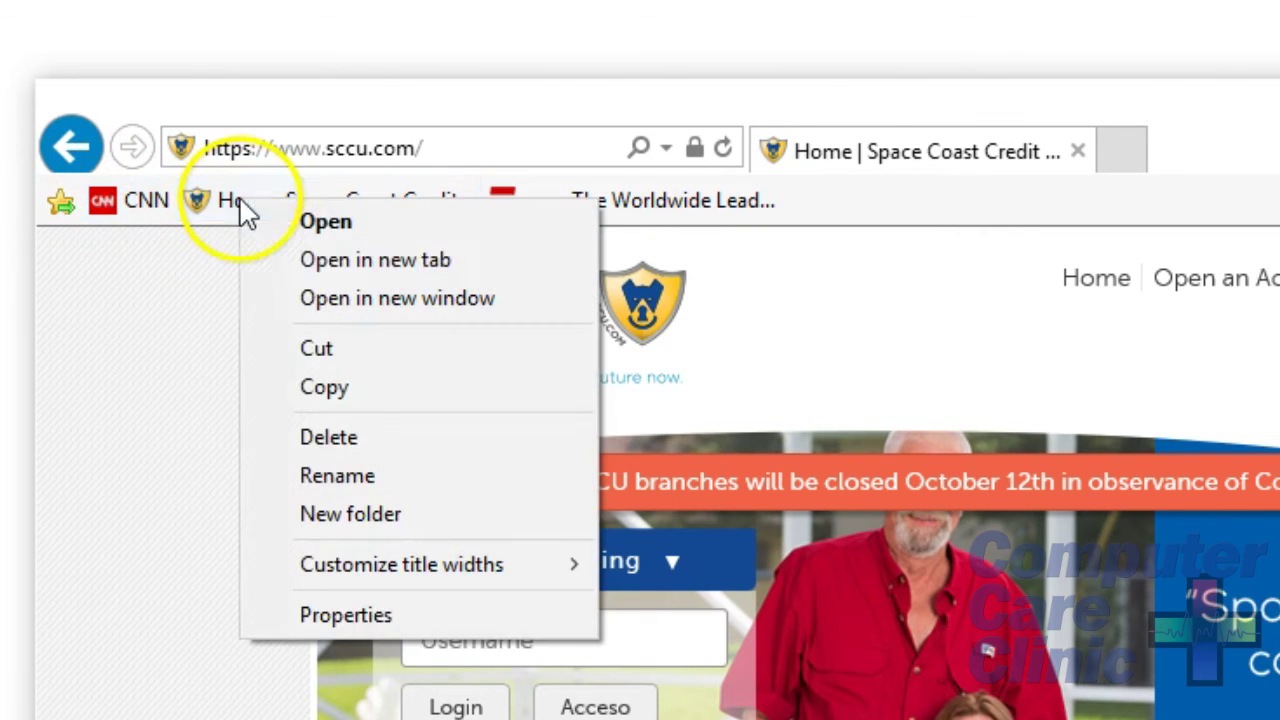
pyautogui.click(370, 476)
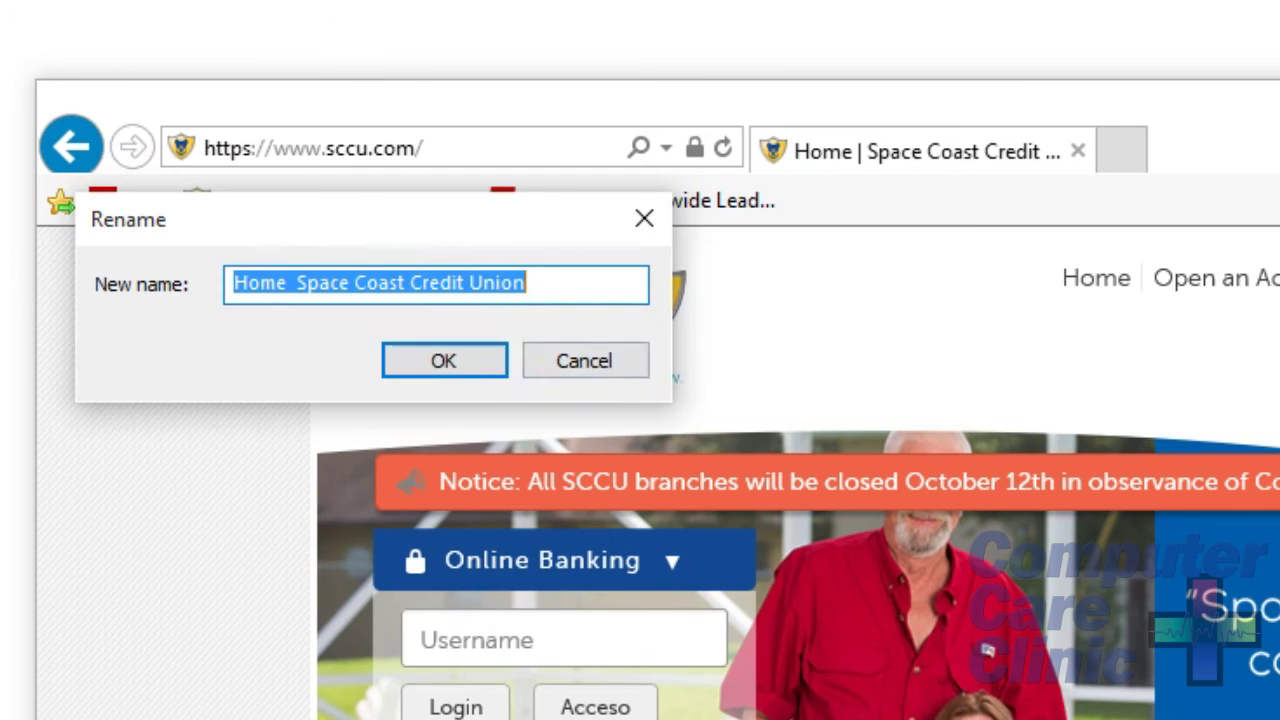
pyautogui.write('SCCU')
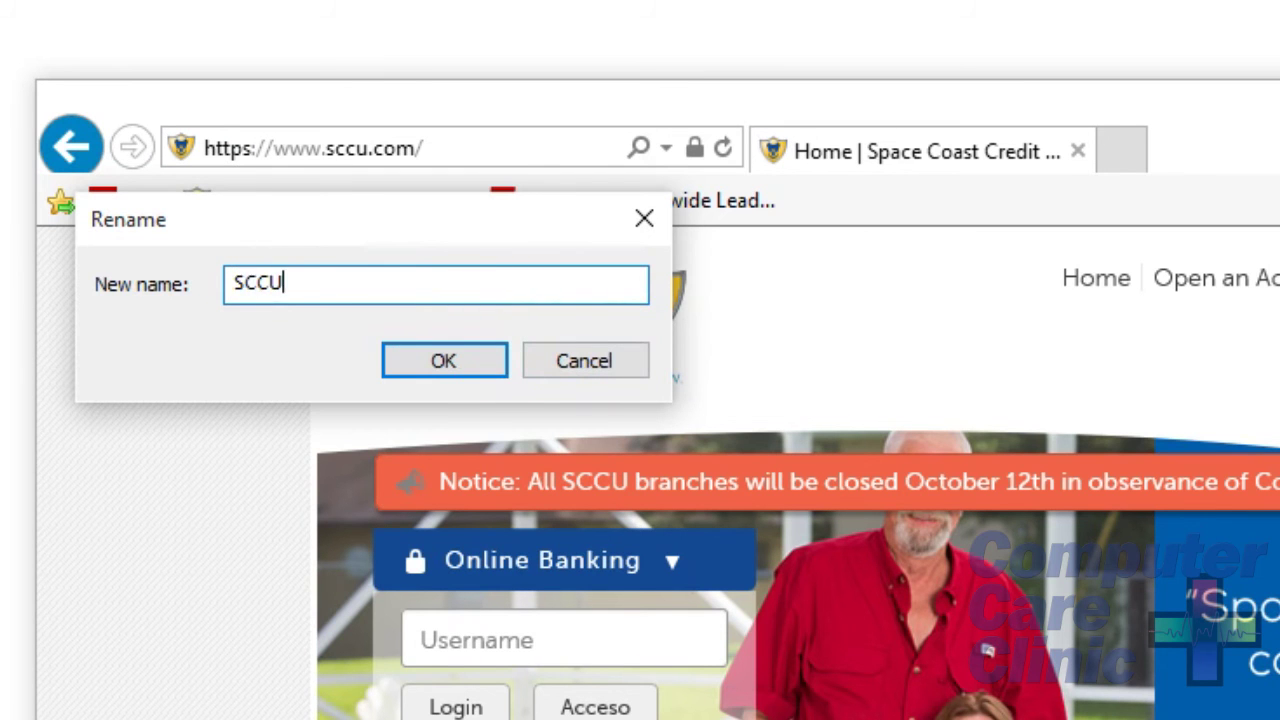
pyautogui.press('Return')
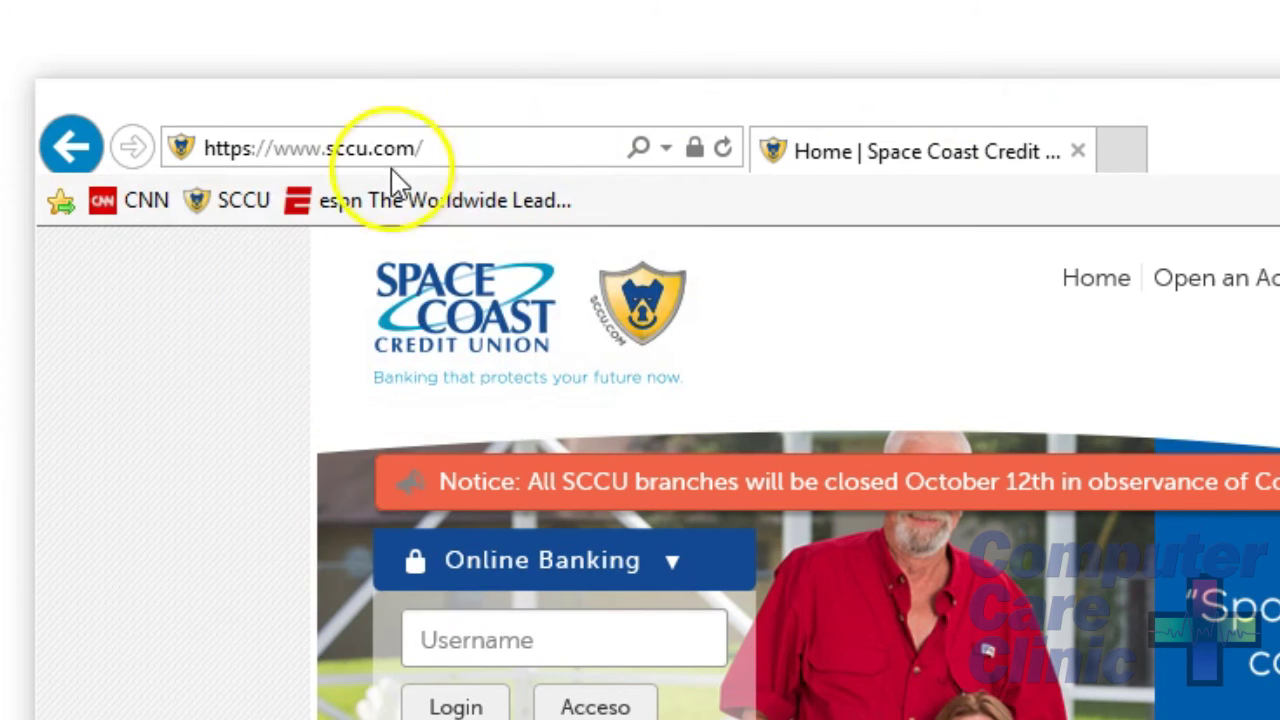
# - Rename the espn The Worldwide Leader entry on the Favorites bar to ESPN, and test the CNN and SCCU entries by opening them
pyautogui.rightClick(400, 212)
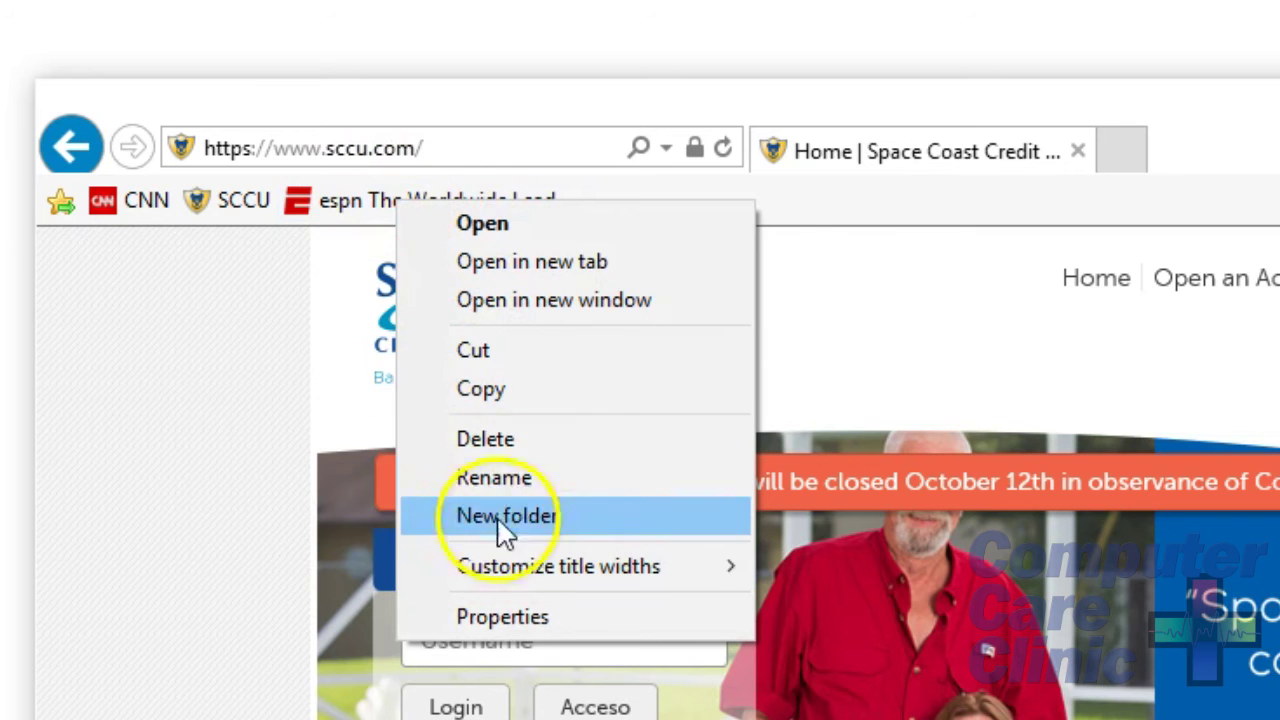
pyautogui.click(519, 477)
pyautogui.write('ESPN')
pyautogui.press('Return')
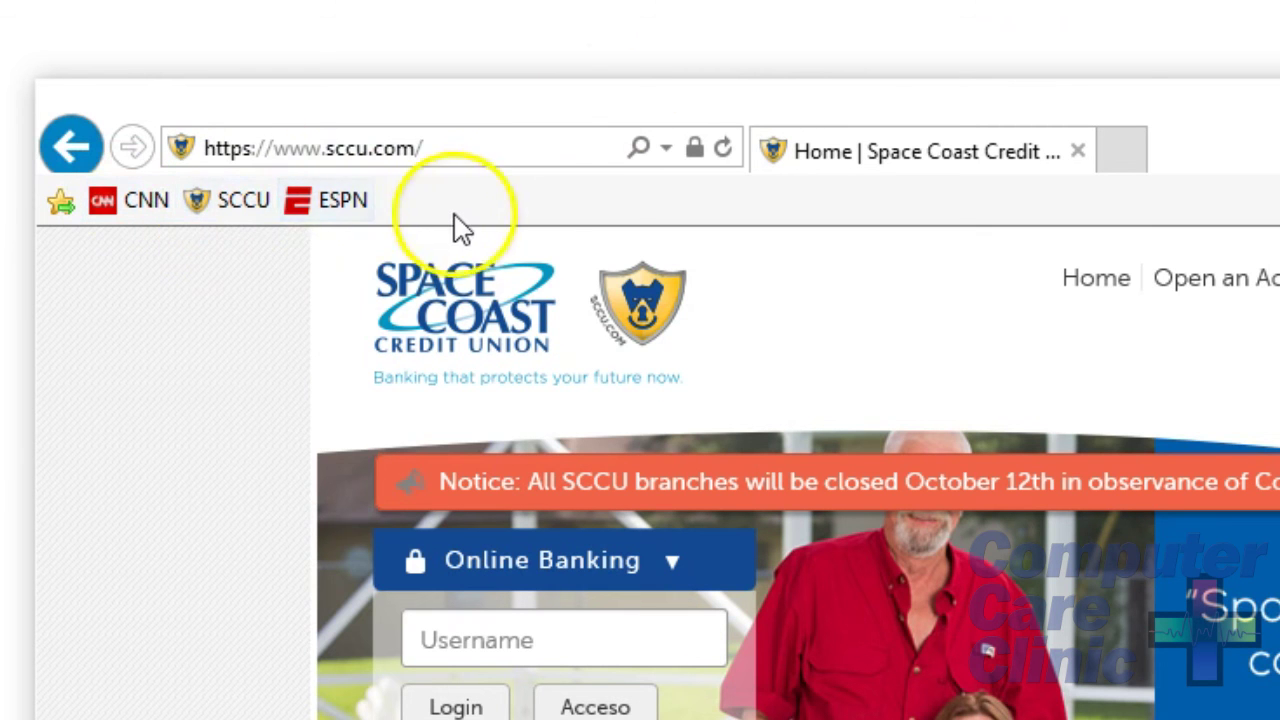
pyautogui.click(327, 222)
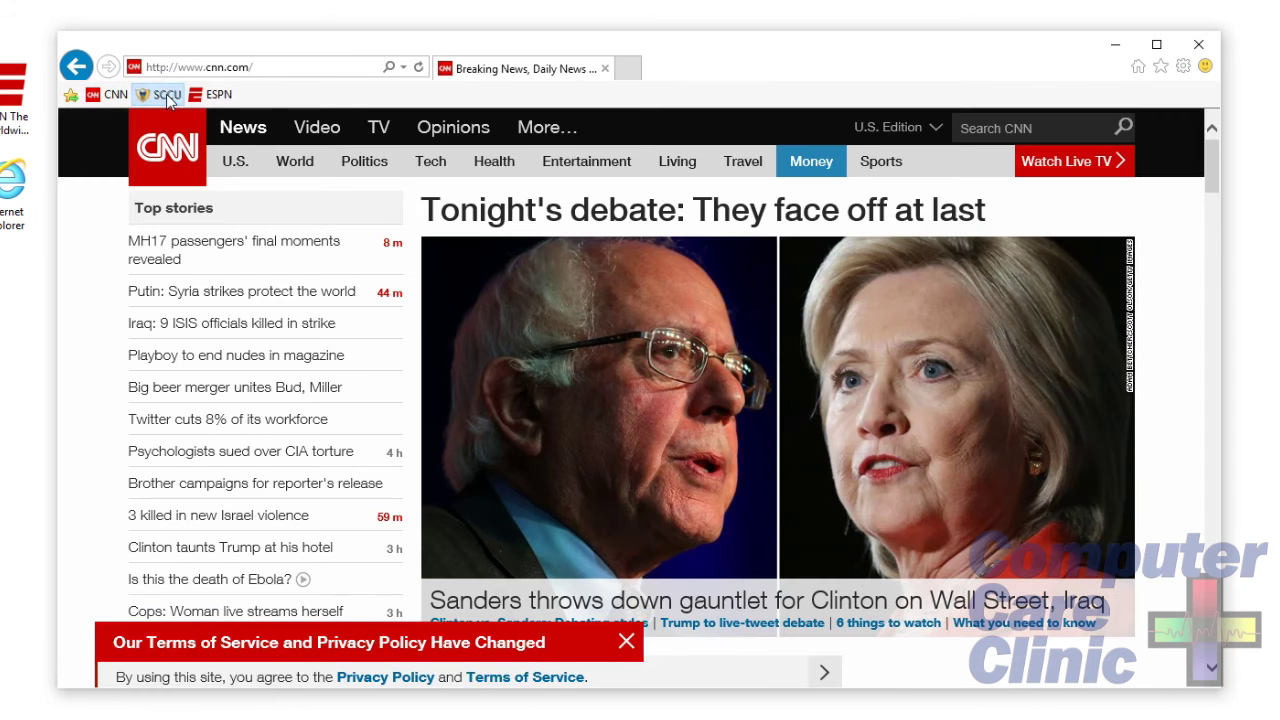
pyautogui.click(166, 95)
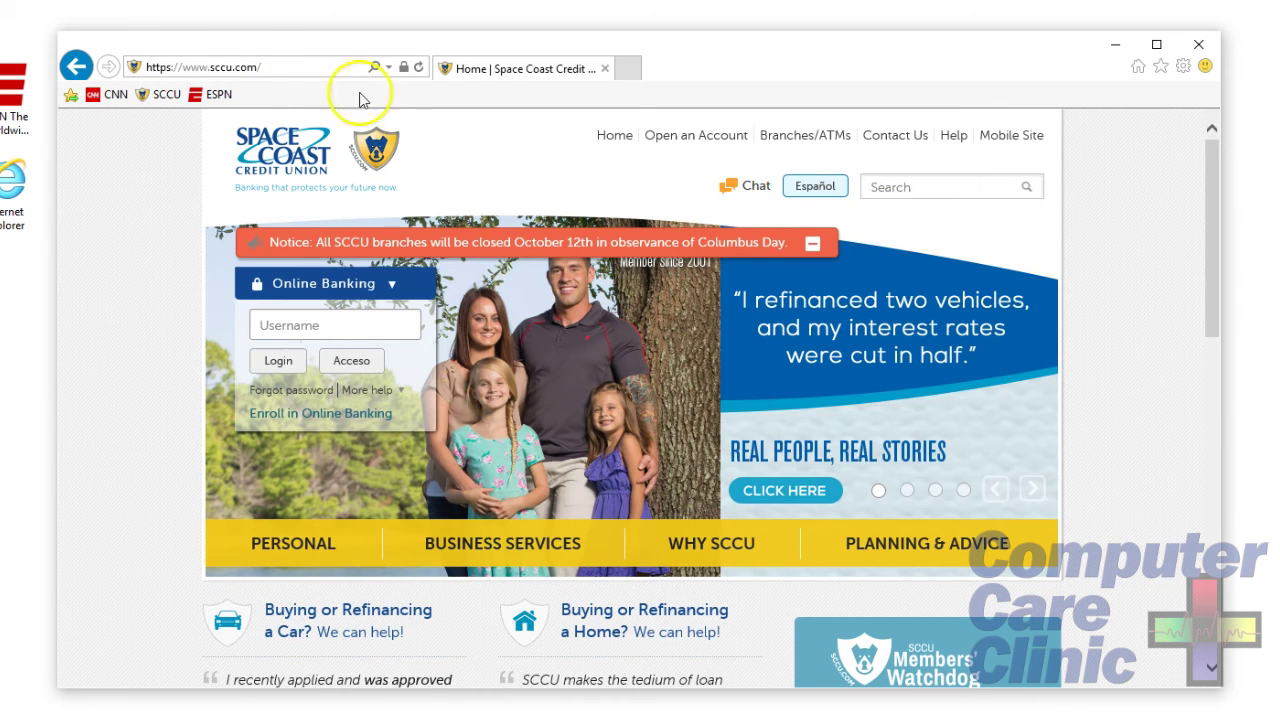
# - Open Organize Favorites and move the CCC videos favorite into the Favorites Bar folder
pyautogui.click(1161, 67)
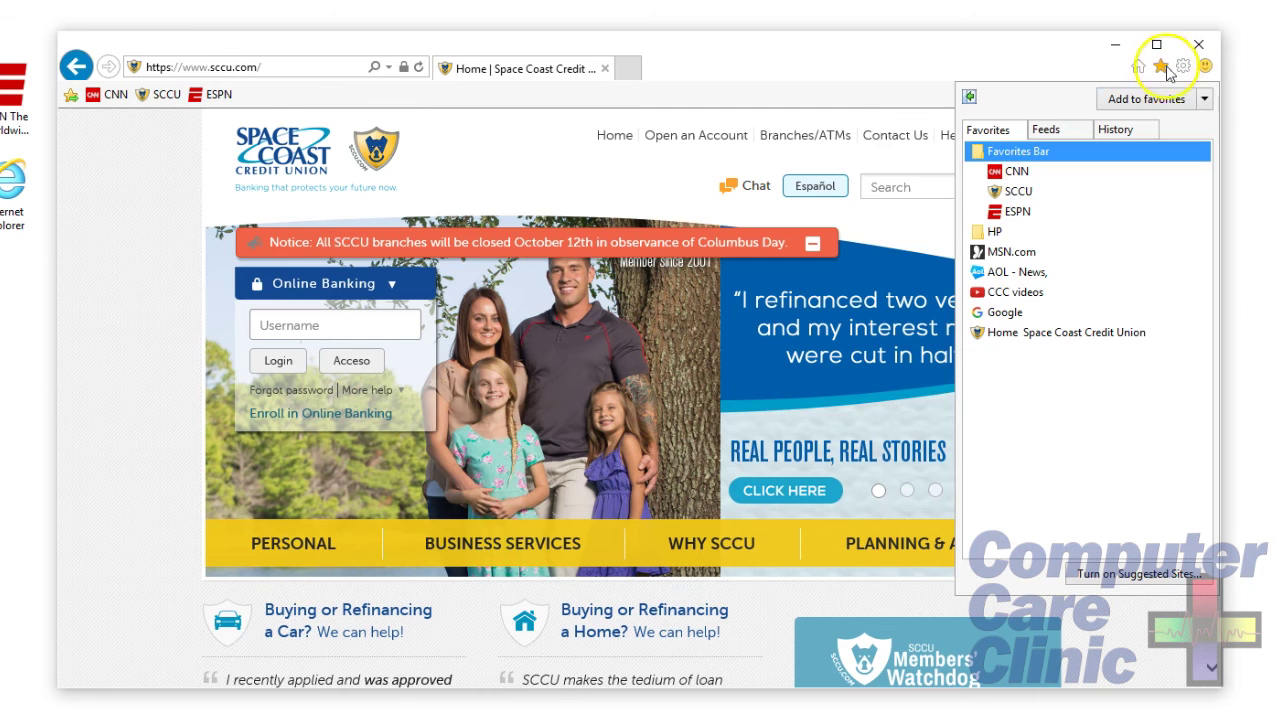
pyautogui.click(1207, 100)
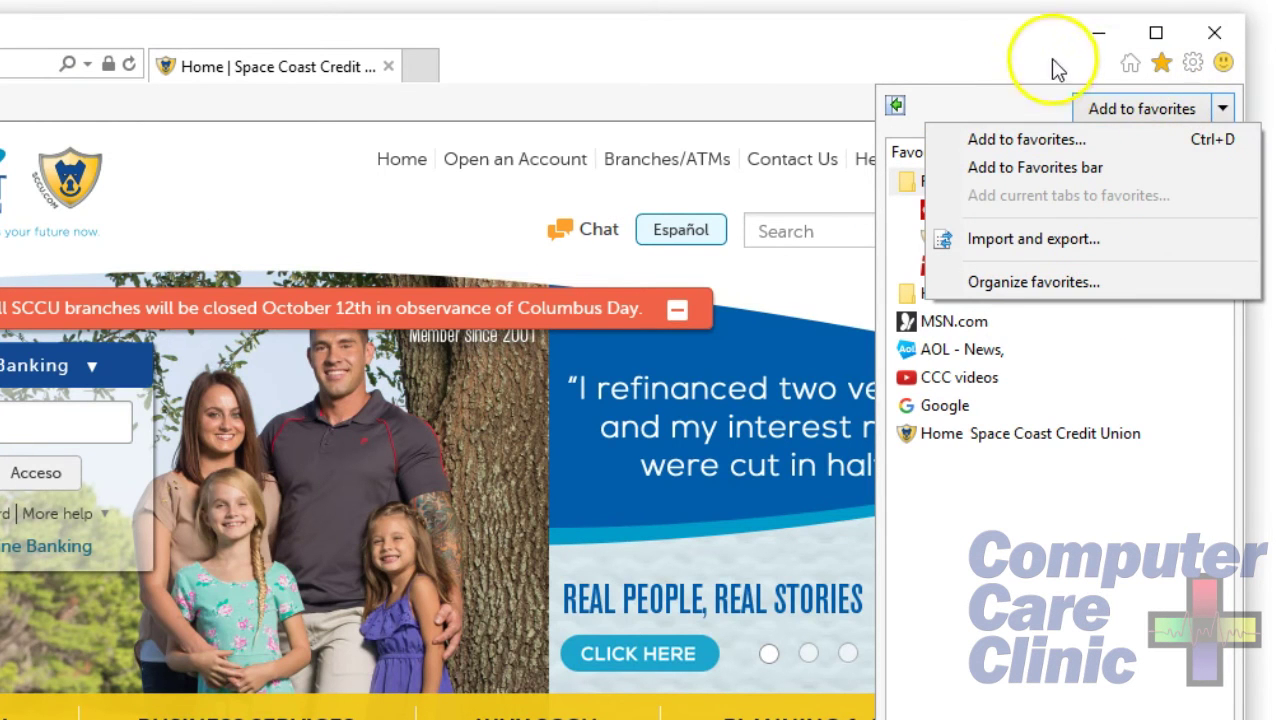
pyautogui.click(1068, 84)
pyautogui.click(1224, 108)
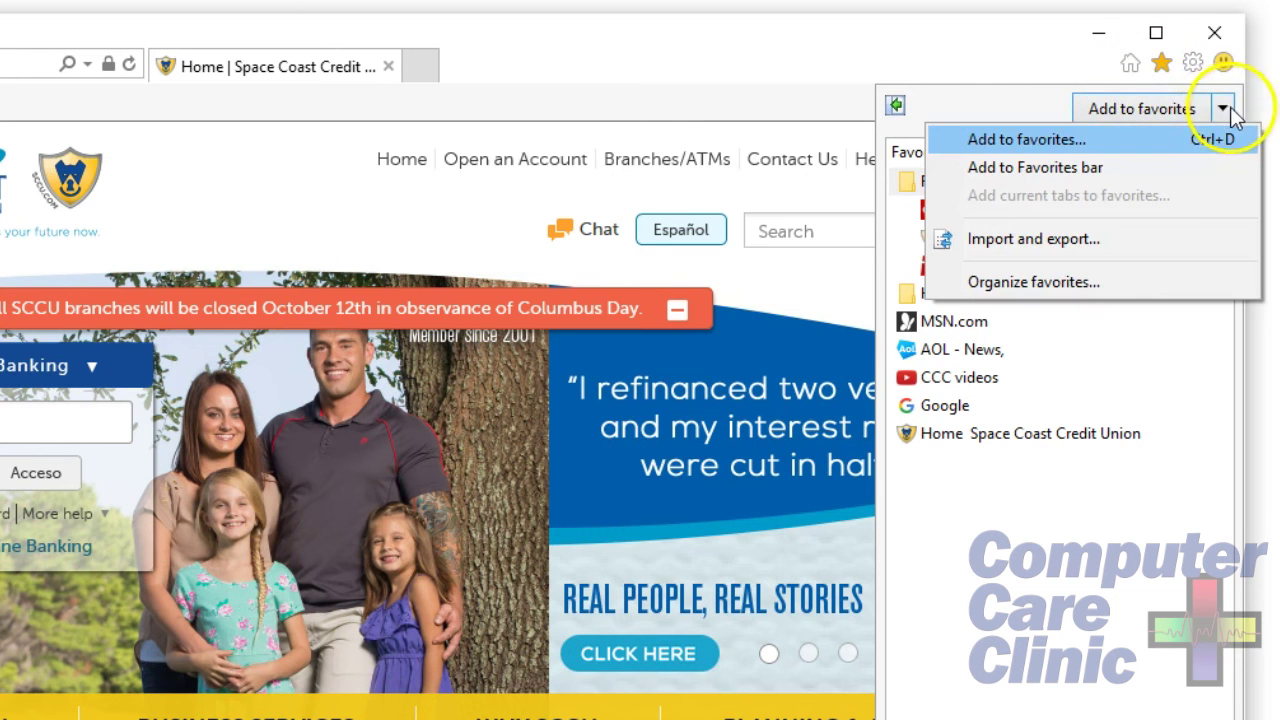
pyautogui.click(1122, 283)
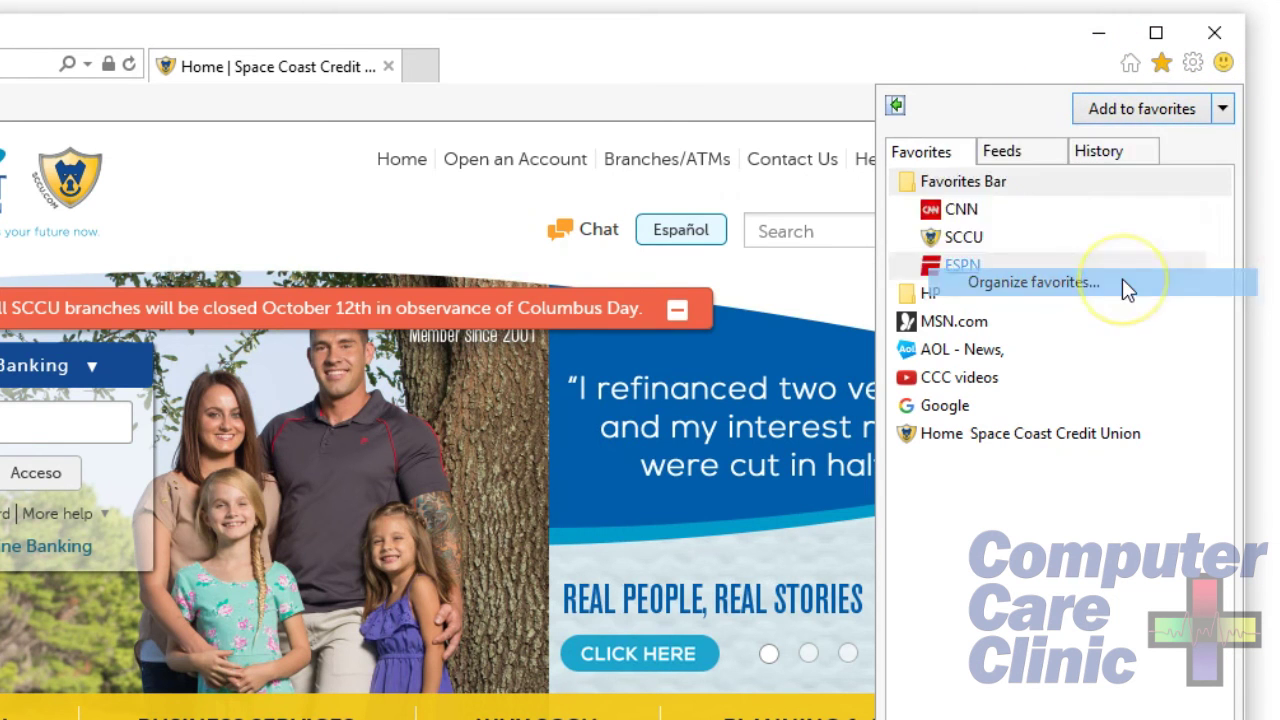
pyautogui.moveTo(263, 332); pyautogui.dragTo(240, 250)
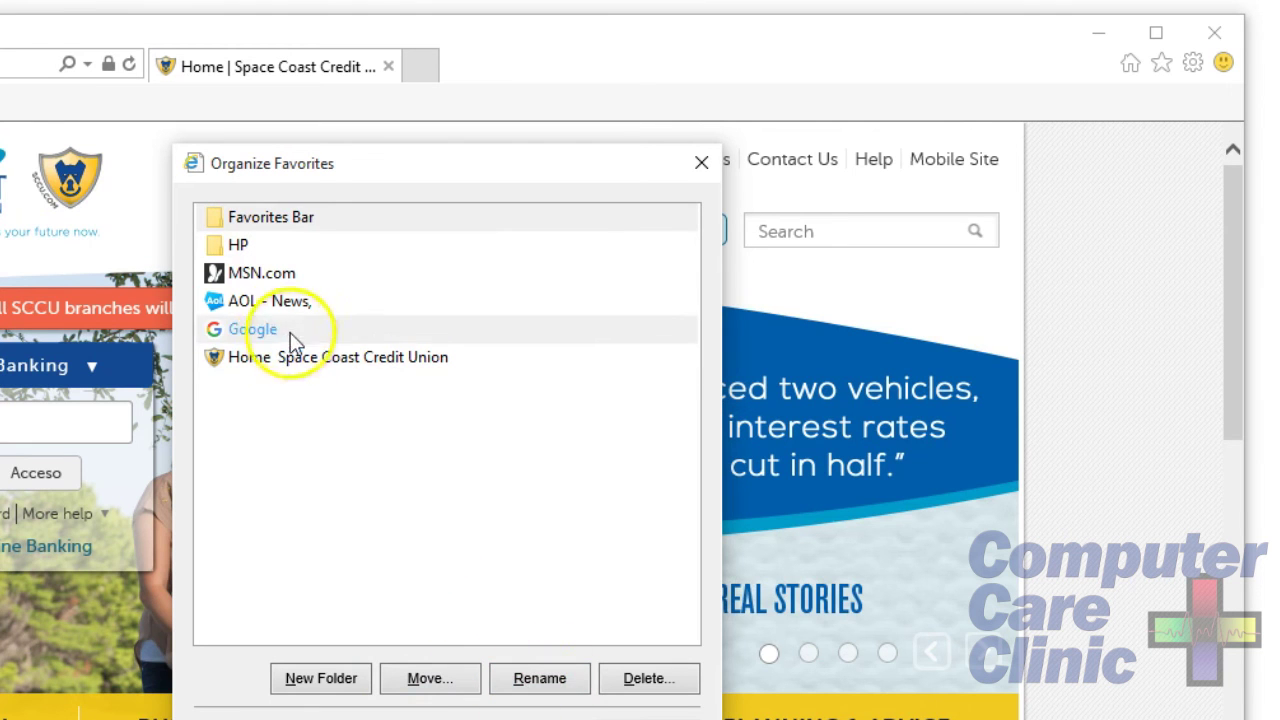
# - Shorten the name of the AOL - News favorite to AOL
pyautogui.click(268, 300)
pyautogui.click(534, 681)
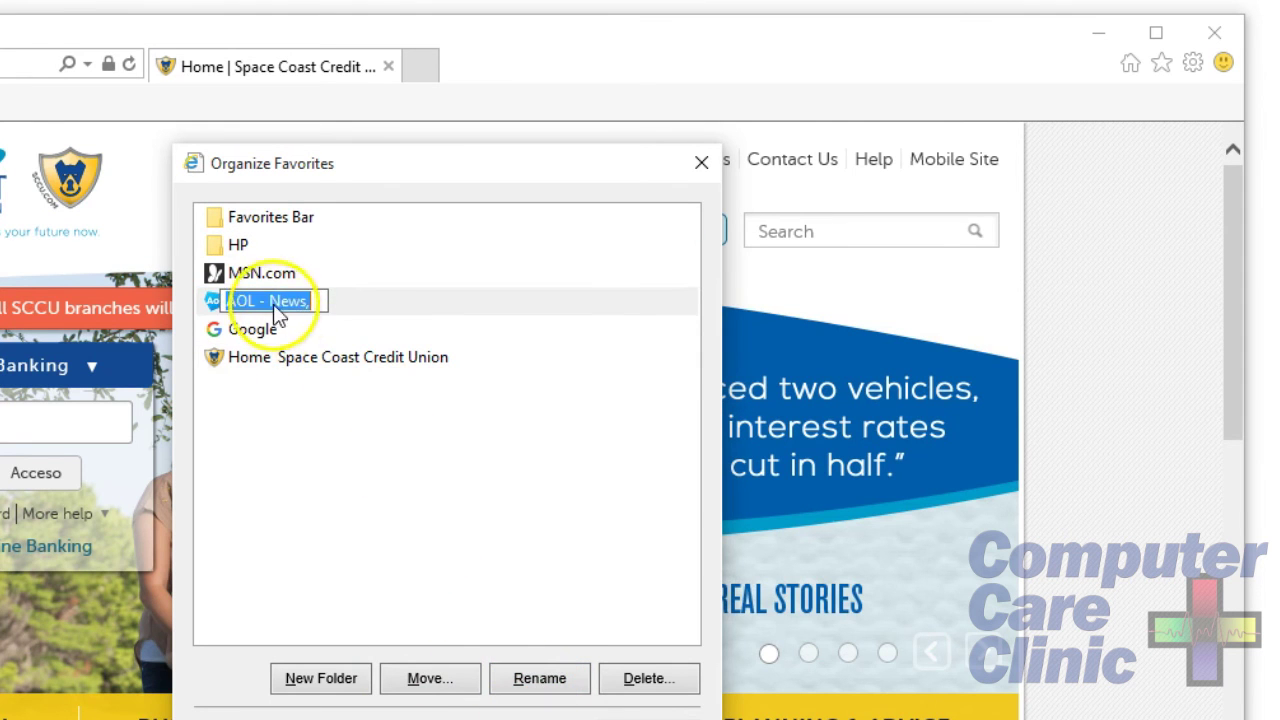
pyautogui.moveTo(255, 302); pyautogui.dragTo(360, 306)
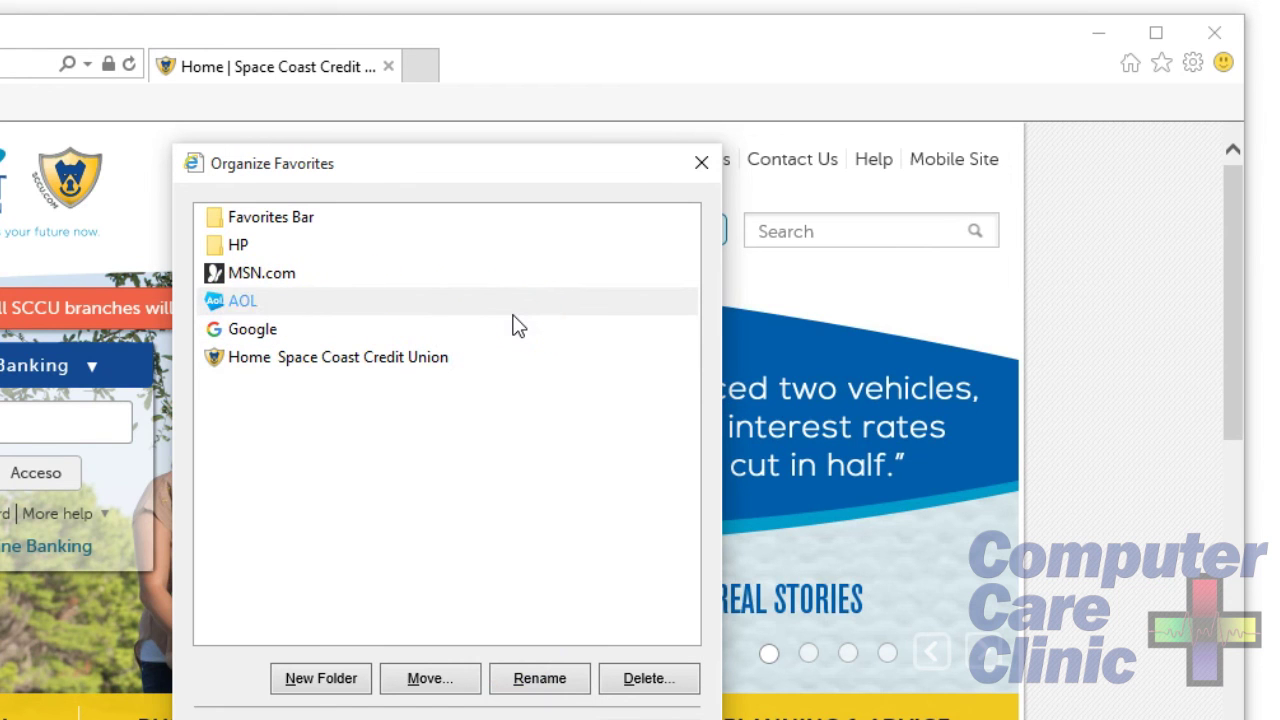
pyautogui.press('Return')
# - Rename the Home Space Coast Credit Union favorite to SCCU and close Organize Favorites
pyautogui.rightClick(347, 359)
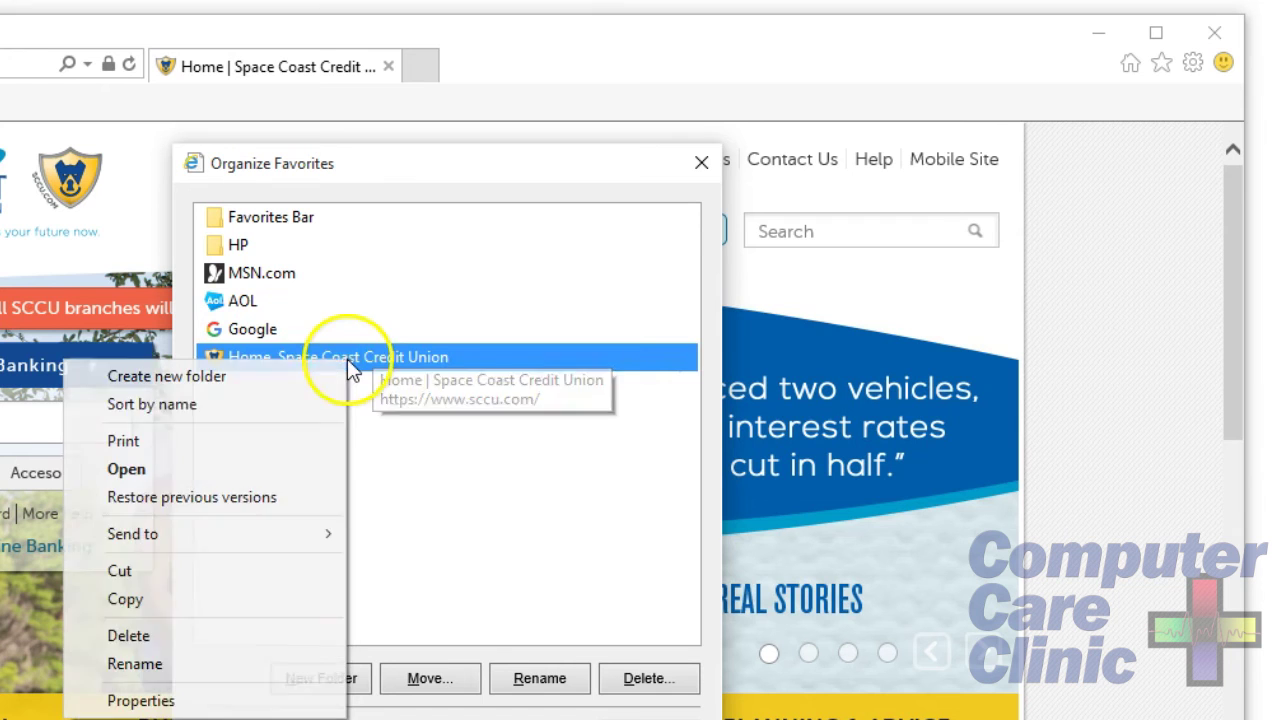
pyautogui.click(222, 663)
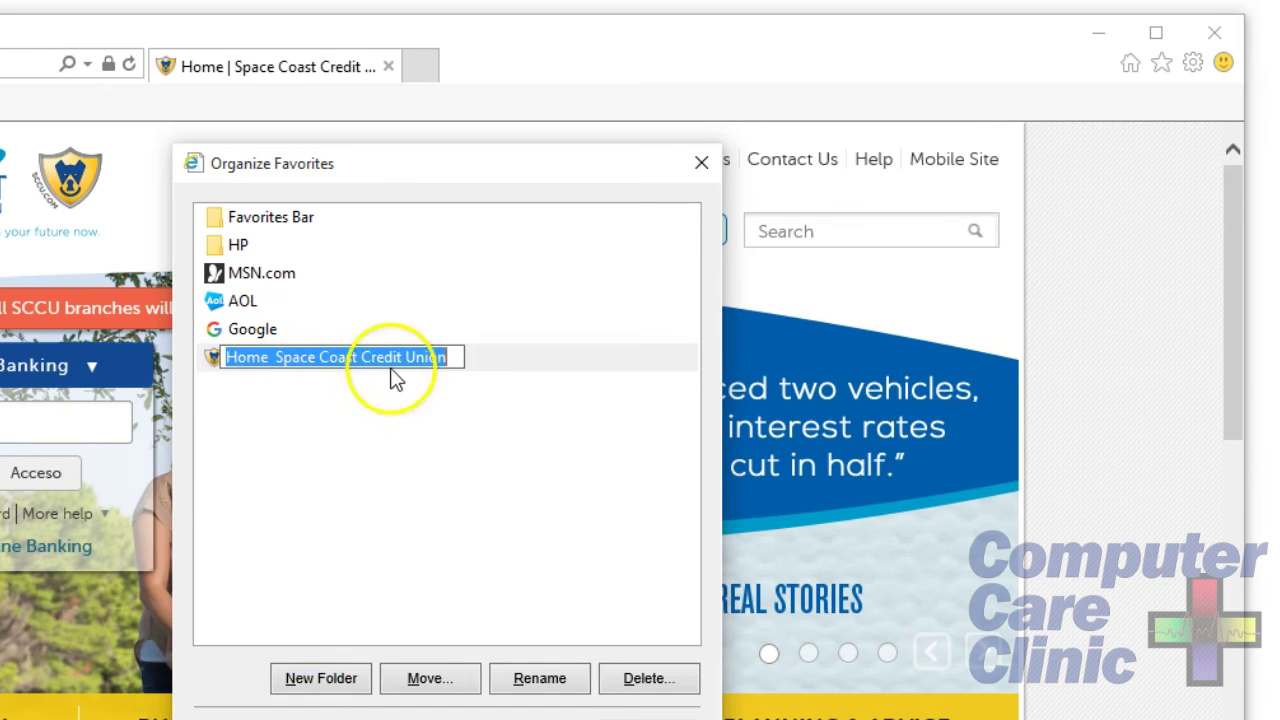
pyautogui.write('SCCU')
pyautogui.press('Return')
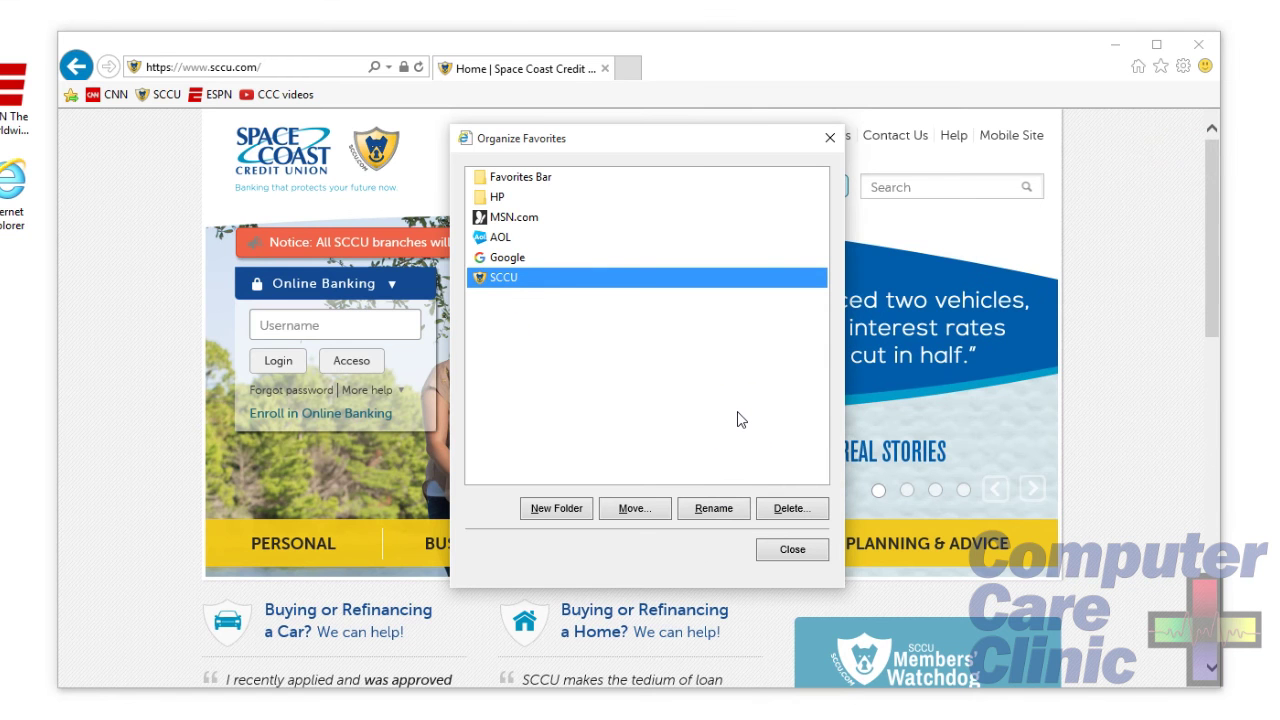
pyautogui.click(792, 551)
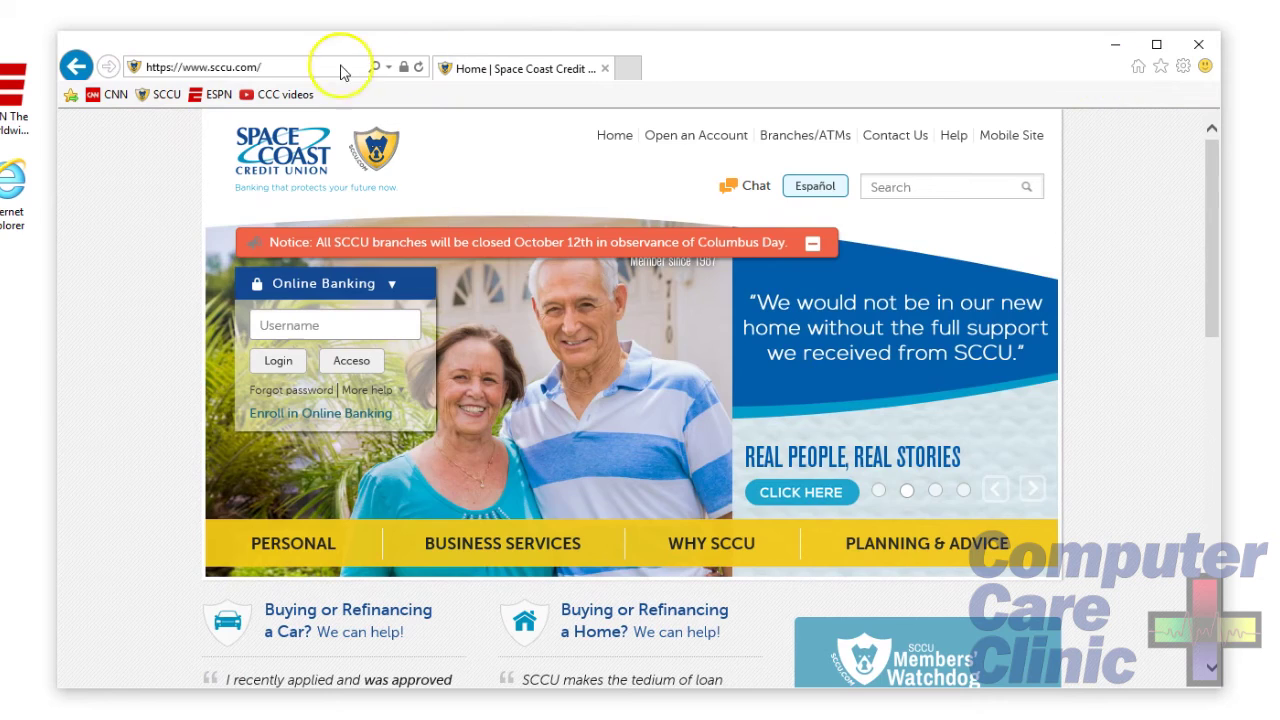
# - Switch to Microsoft Edge, restore its window down from full screen, and move and resize it on the desktop
pyautogui.click(330, 709)
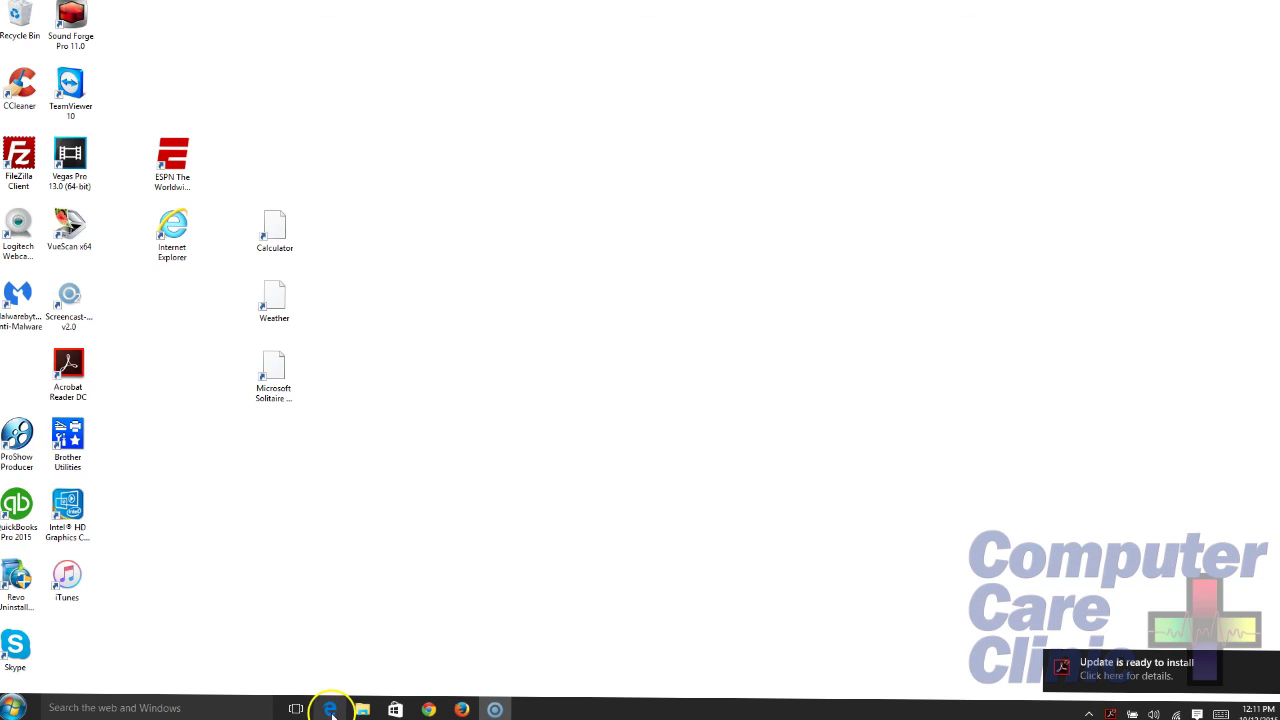
pyautogui.click(330, 709)
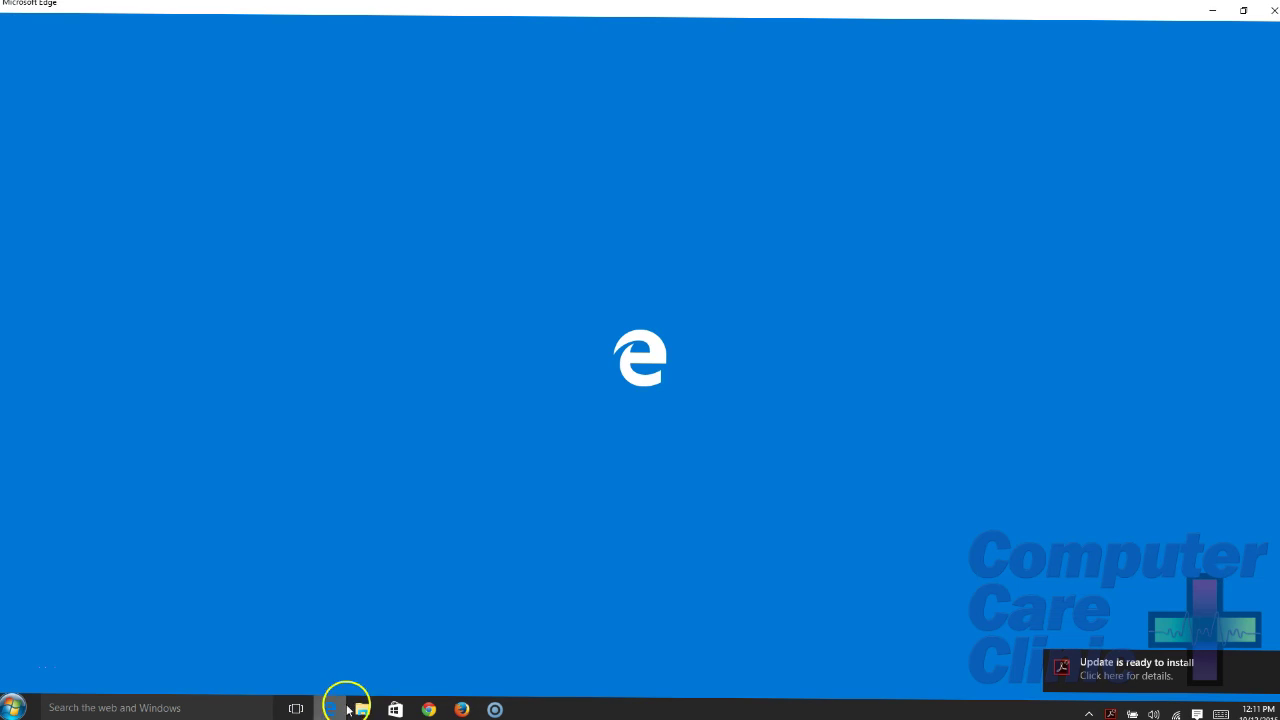
pyautogui.click(1243, 10)
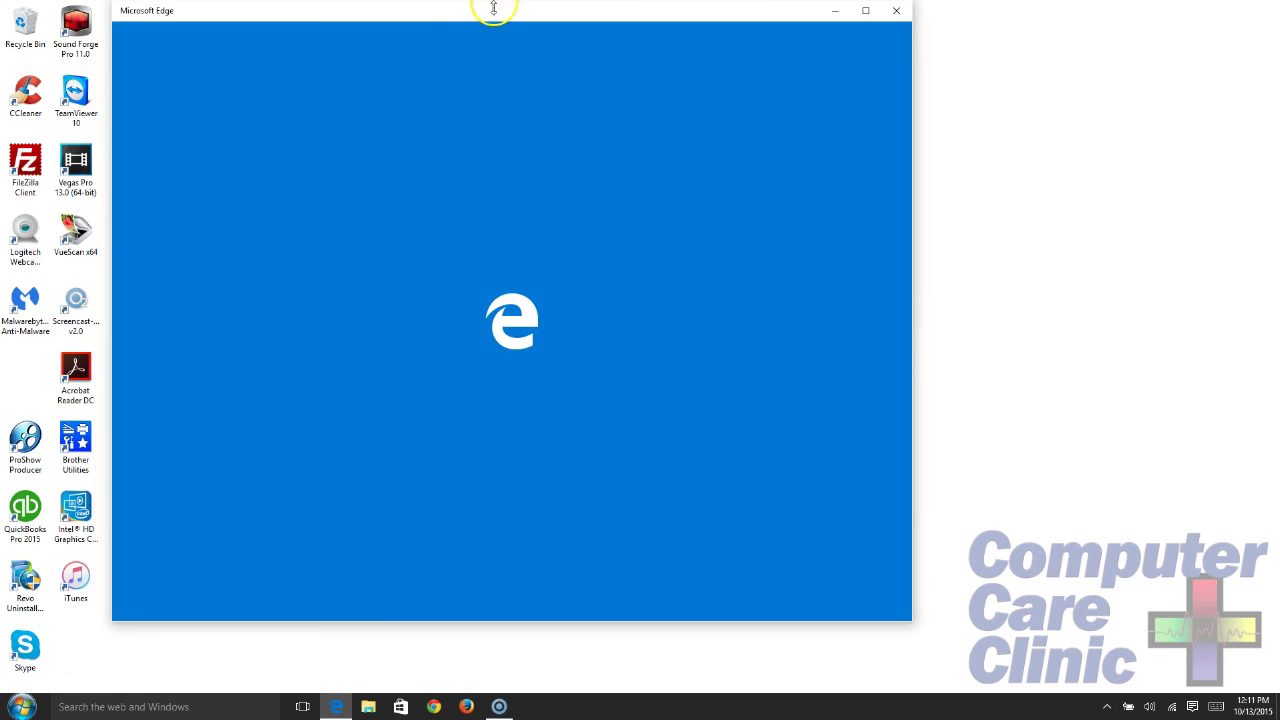
pyautogui.moveTo(477, 18); pyautogui.dragTo(636, 33)
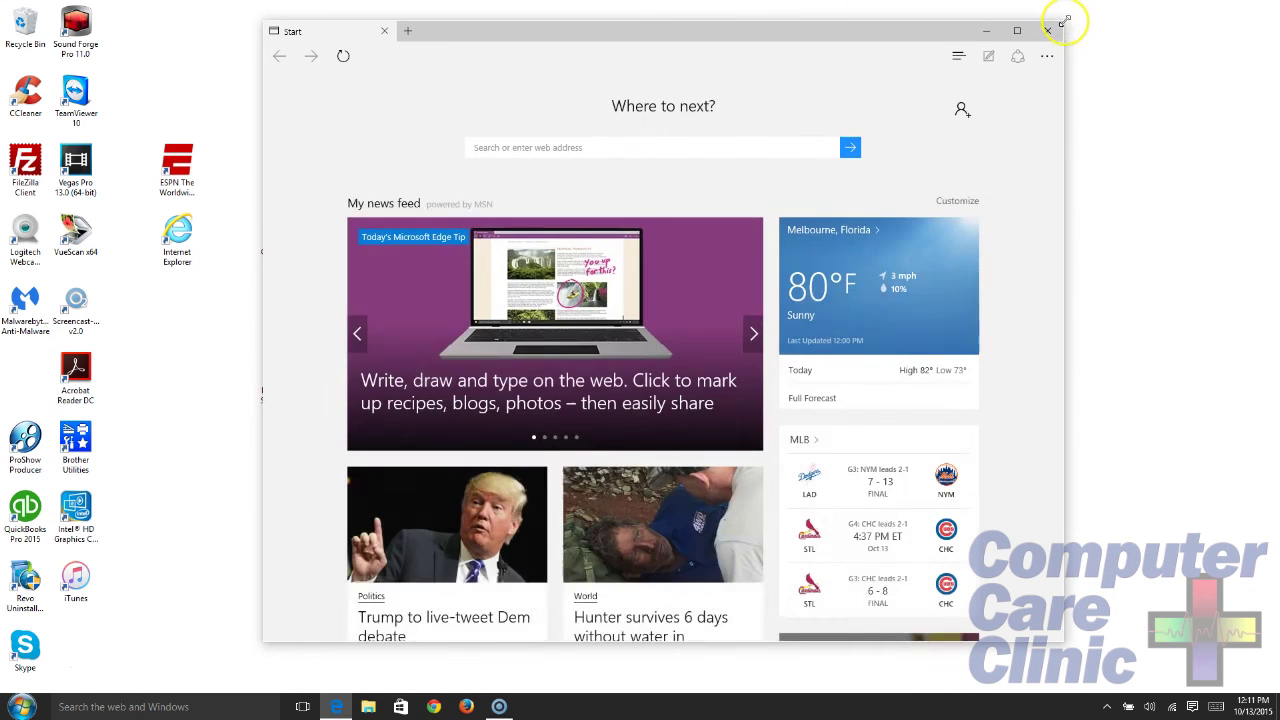
pyautogui.moveTo(1064, 20); pyautogui.dragTo(1046, 69)
pyautogui.moveTo(743, 80); pyautogui.dragTo(737, 72)
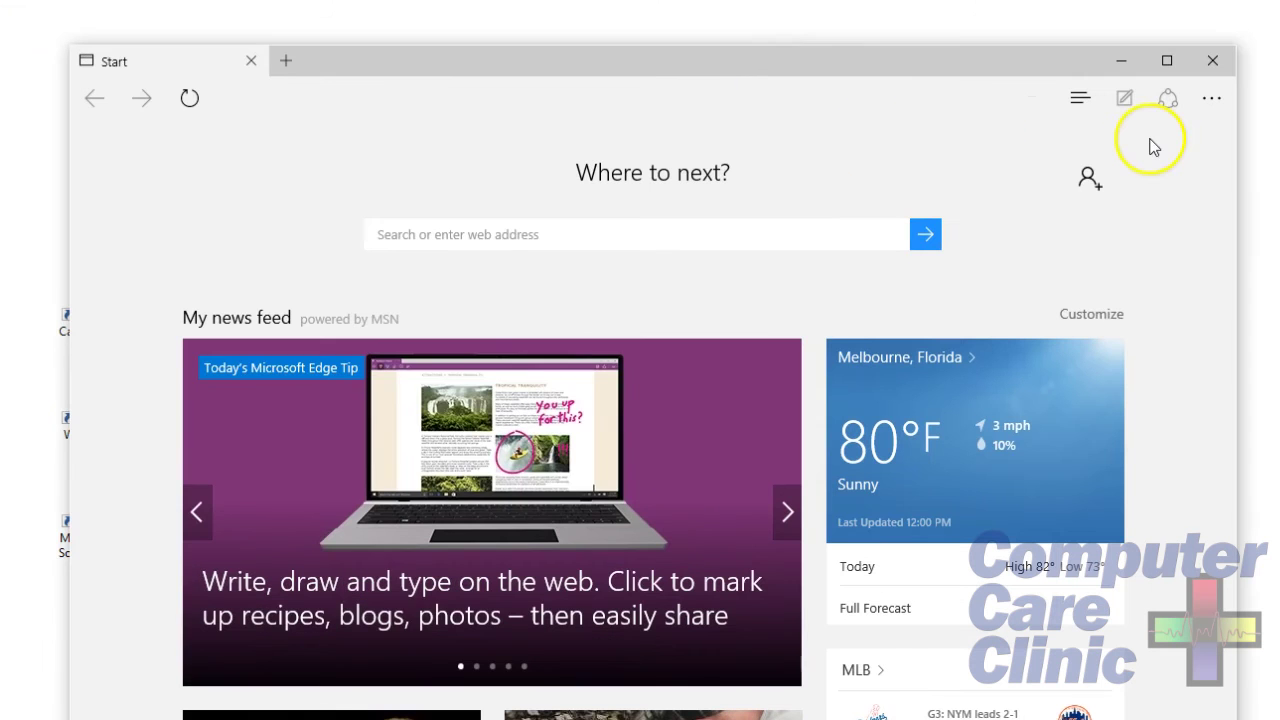
# - Check the title bar options and the browser's additional actions for a way to show toolbars
pyautogui.rightClick(760, 62)
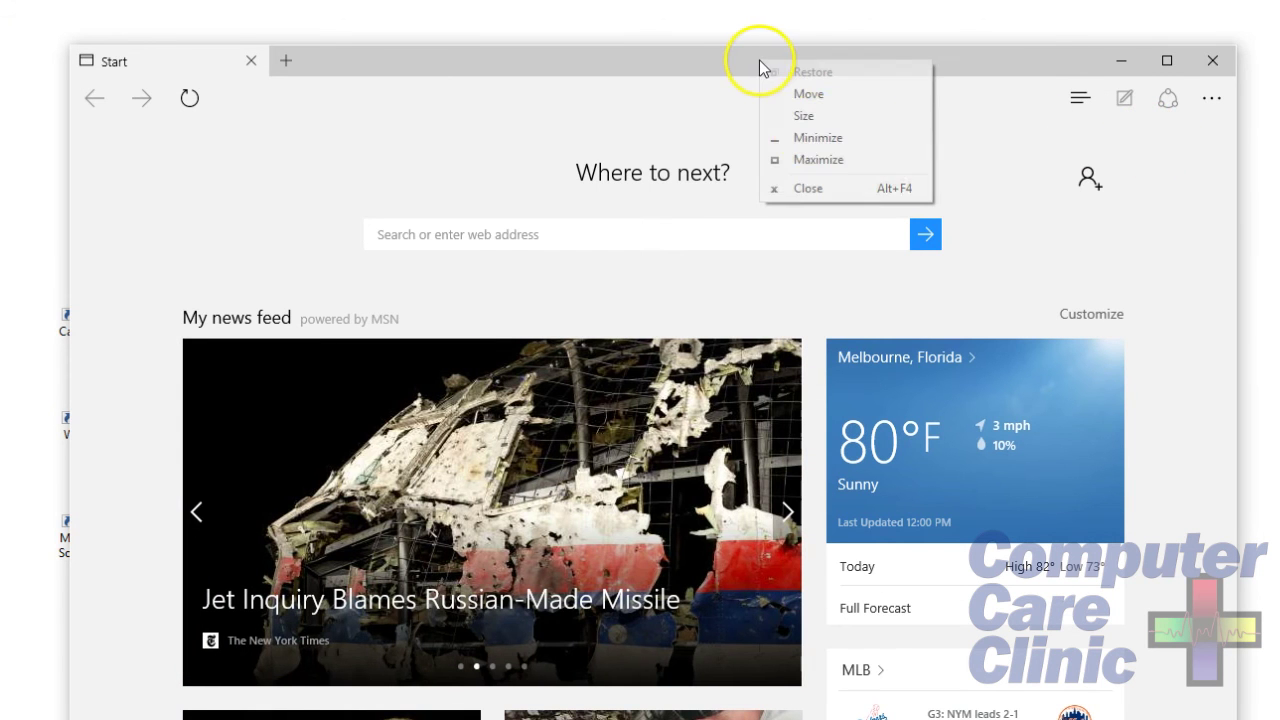
pyautogui.press('Escape')
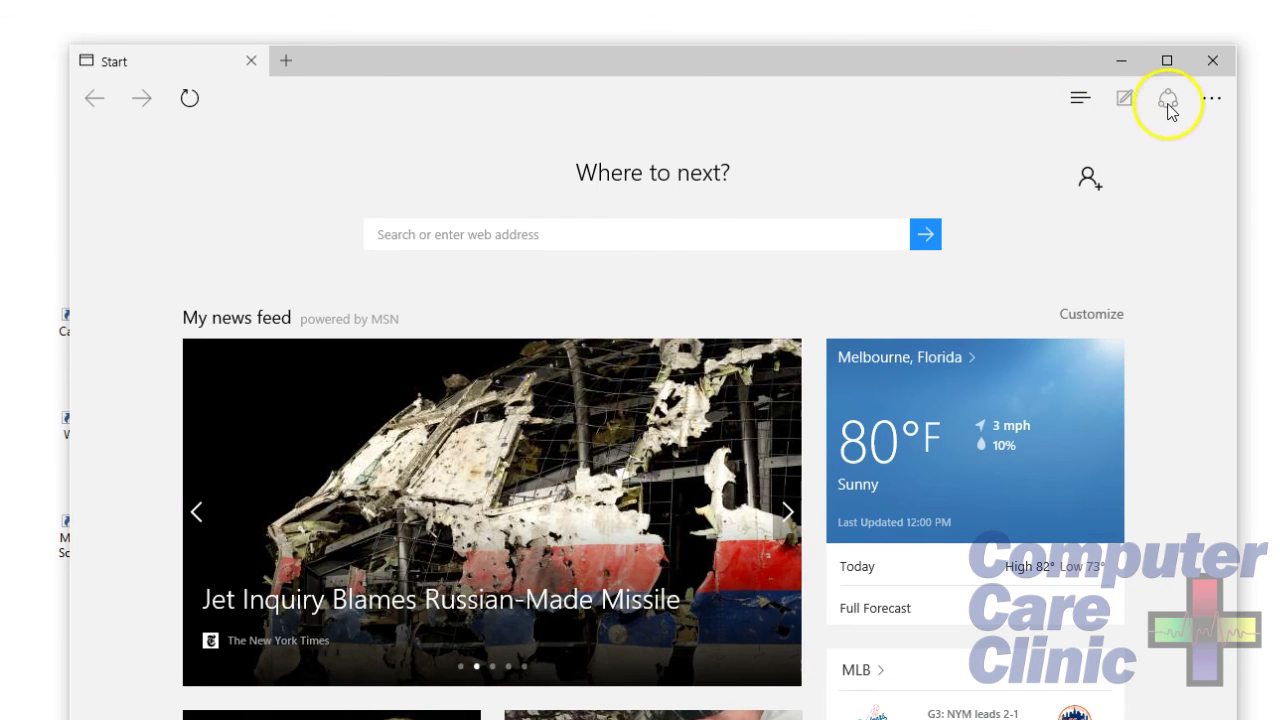
pyautogui.click(1209, 102)
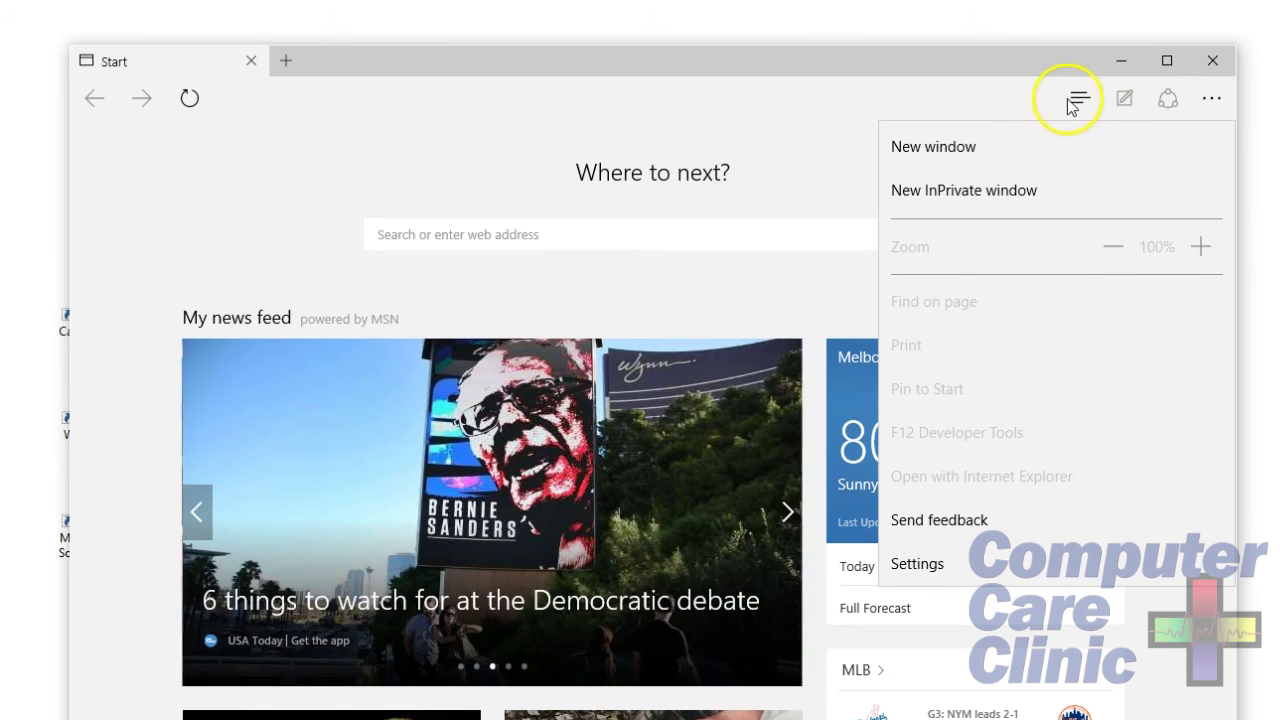
pyautogui.click(929, 91)
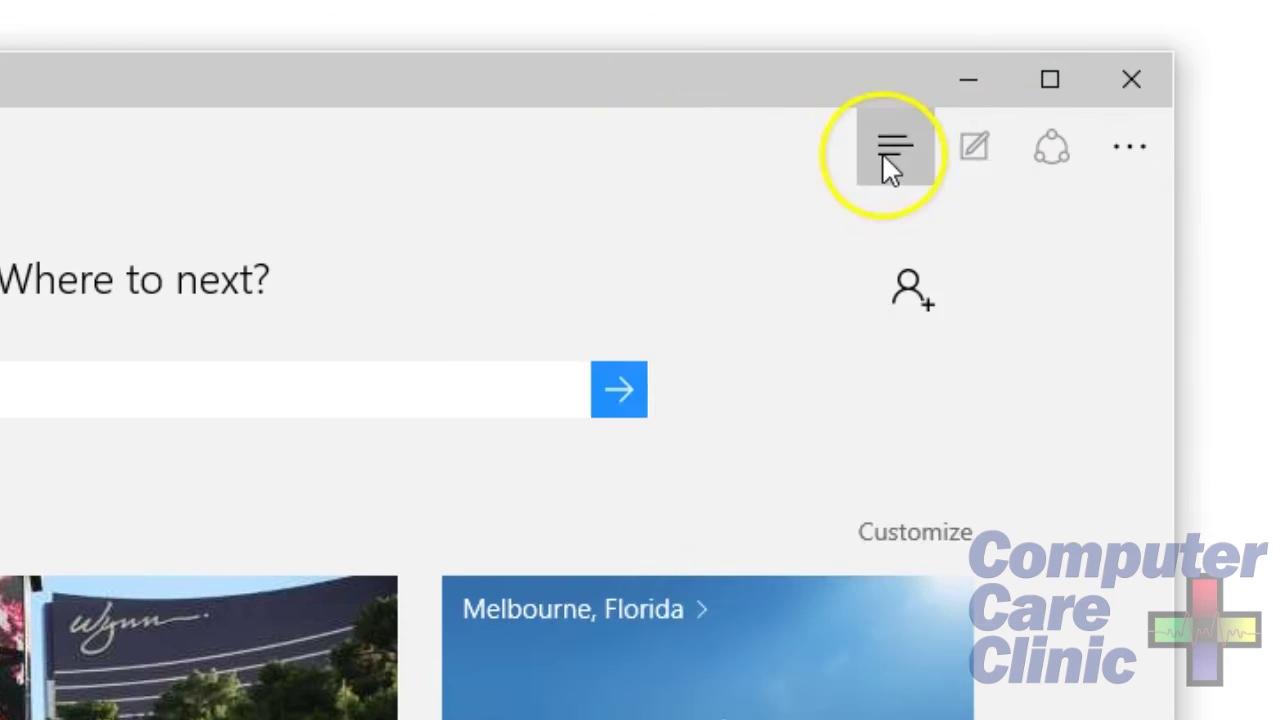
# - Import the favorites from Internet Explorer into Edge
pyautogui.click(1076, 104)
pyautogui.click(893, 165)
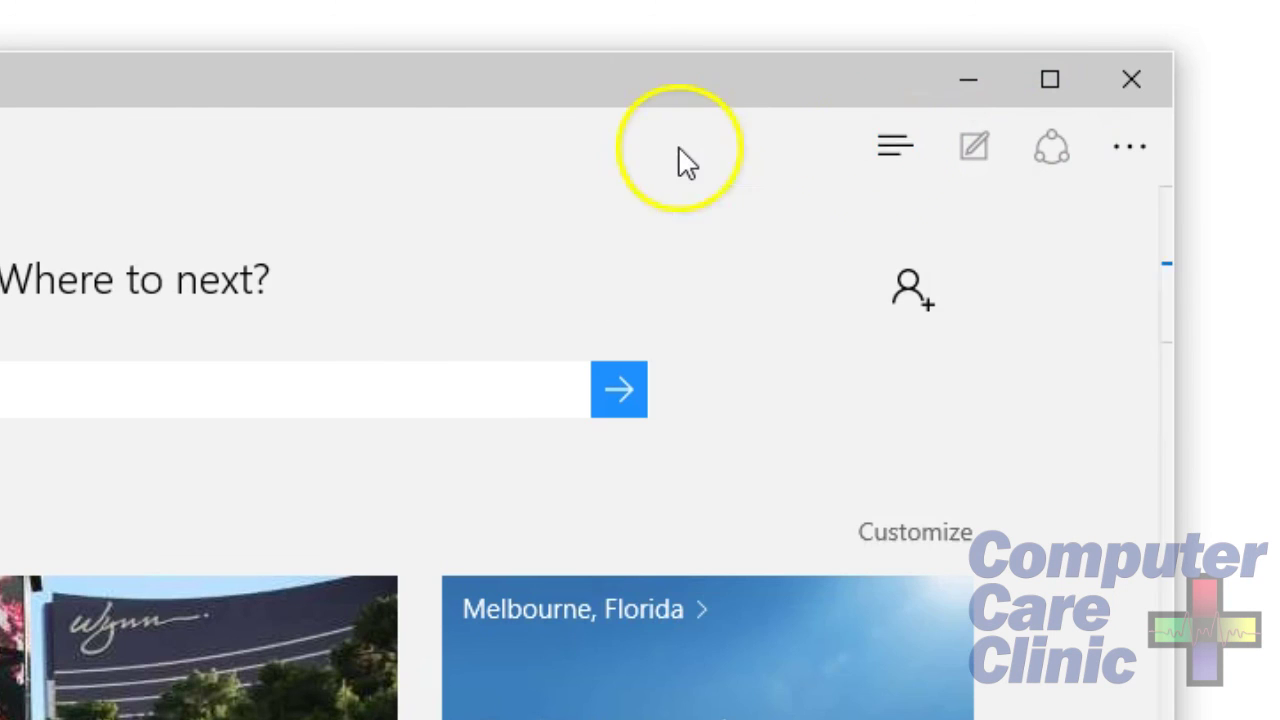
pyautogui.click(895, 158)
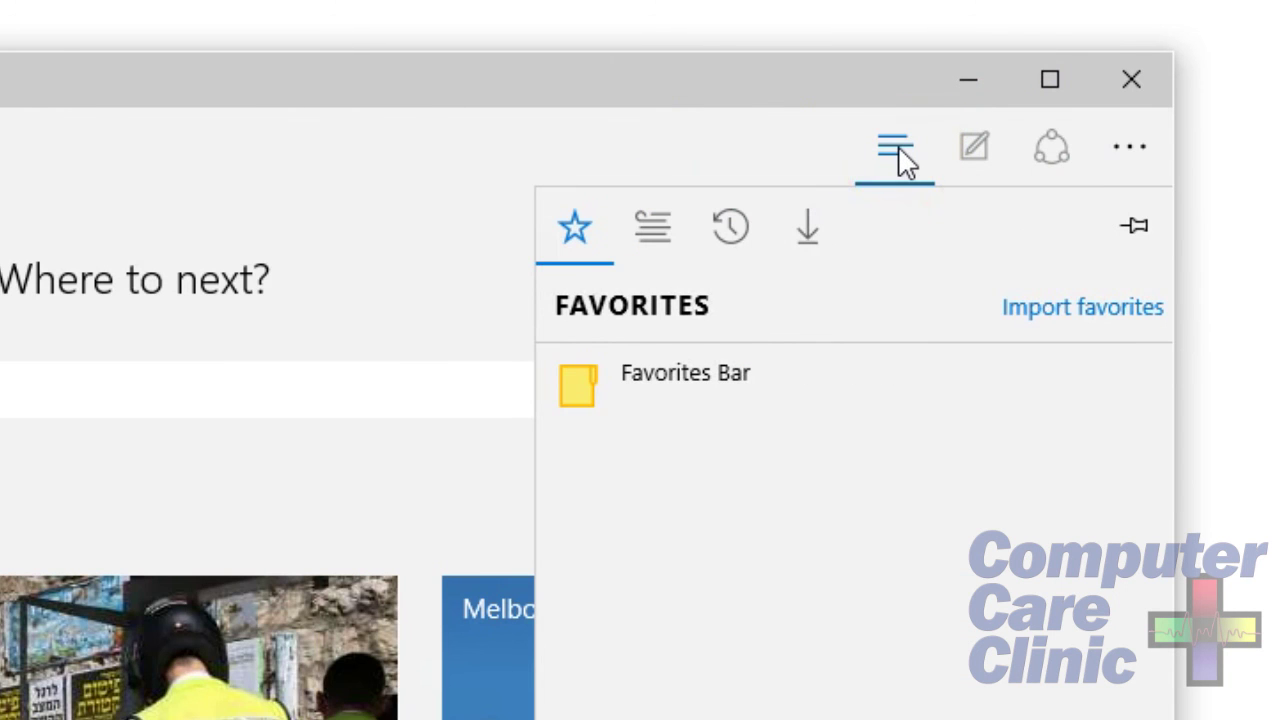
pyautogui.click(1083, 310)
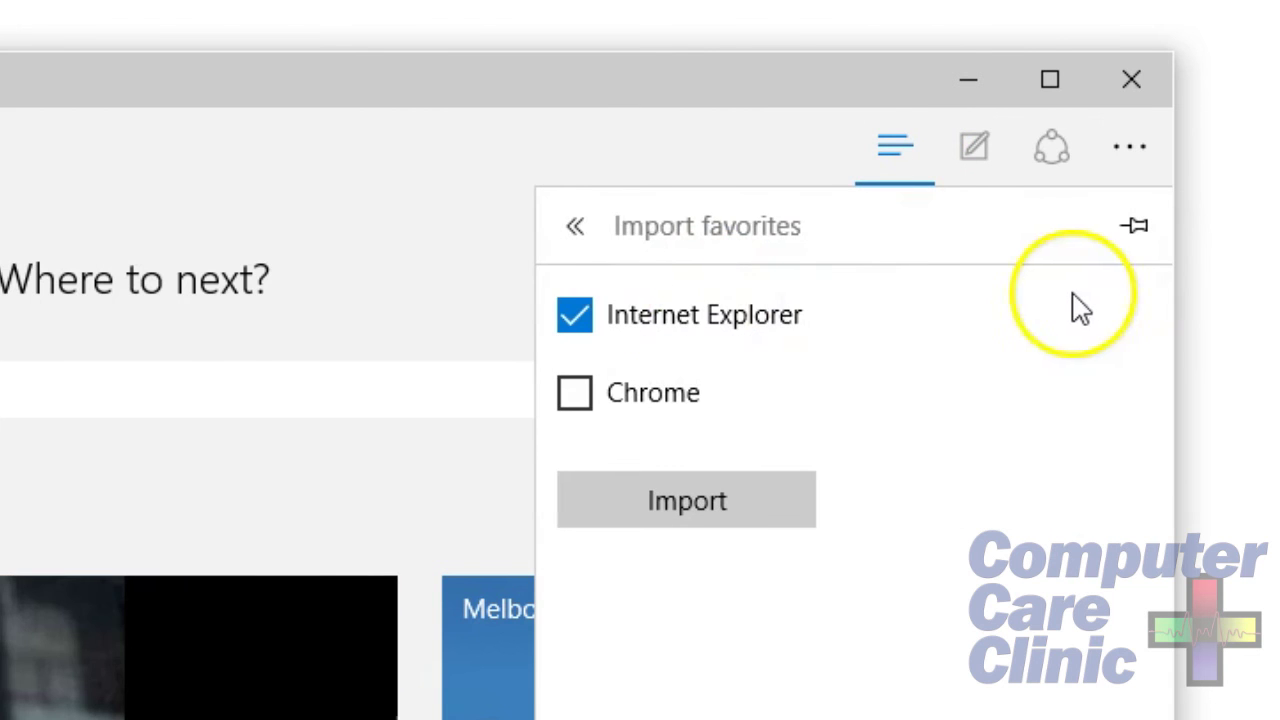
pyautogui.click(712, 488)
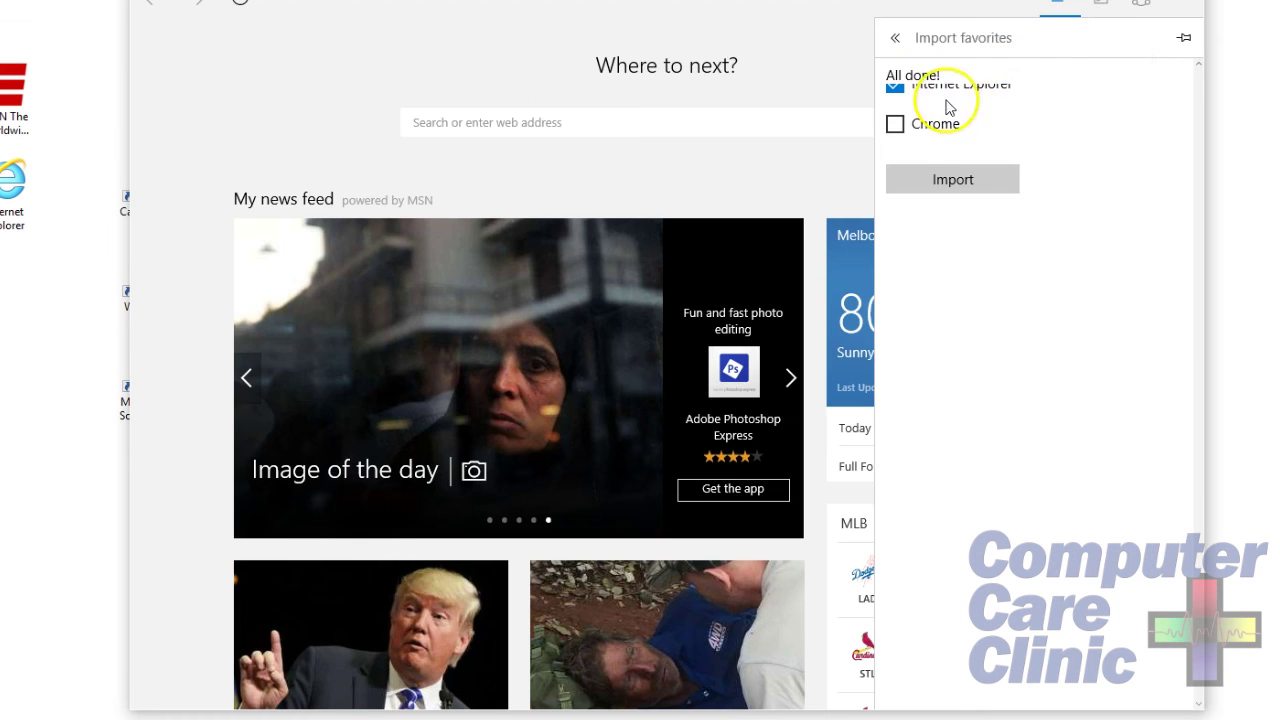
# - Review the imported favorites and the reading list in the Edge hub
pyautogui.click(350, 225)
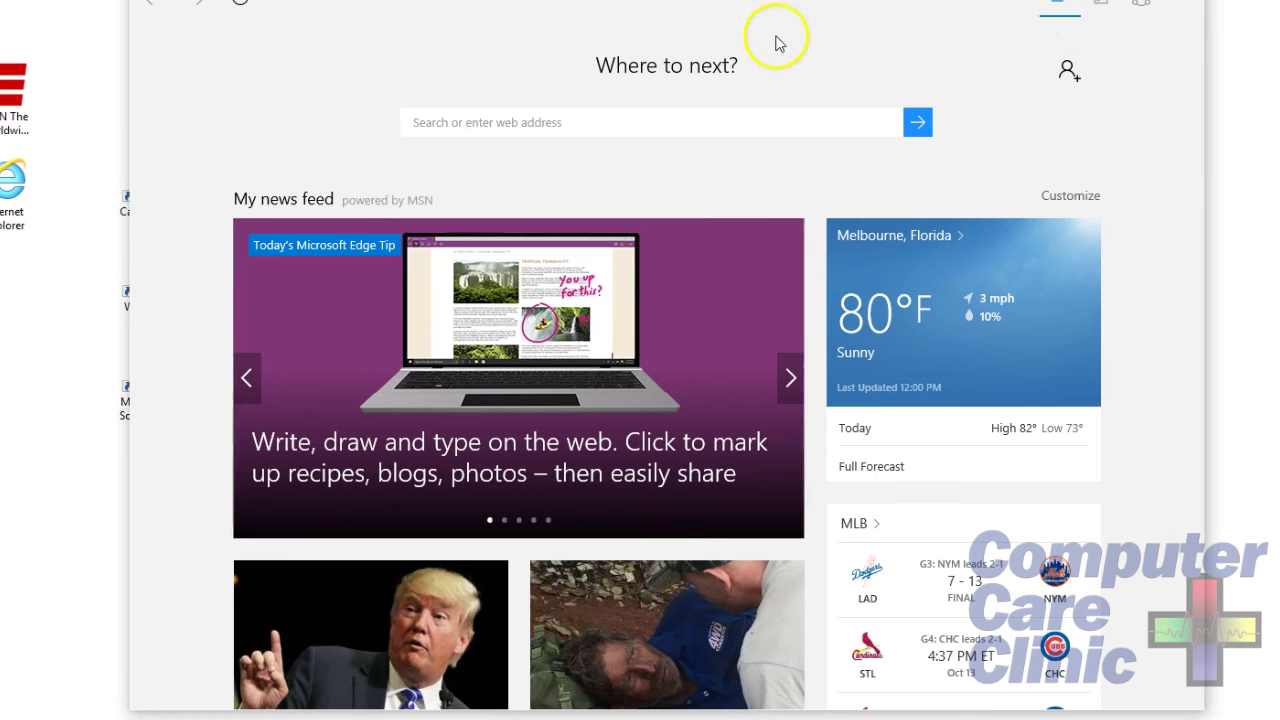
pyautogui.click(1062, 6)
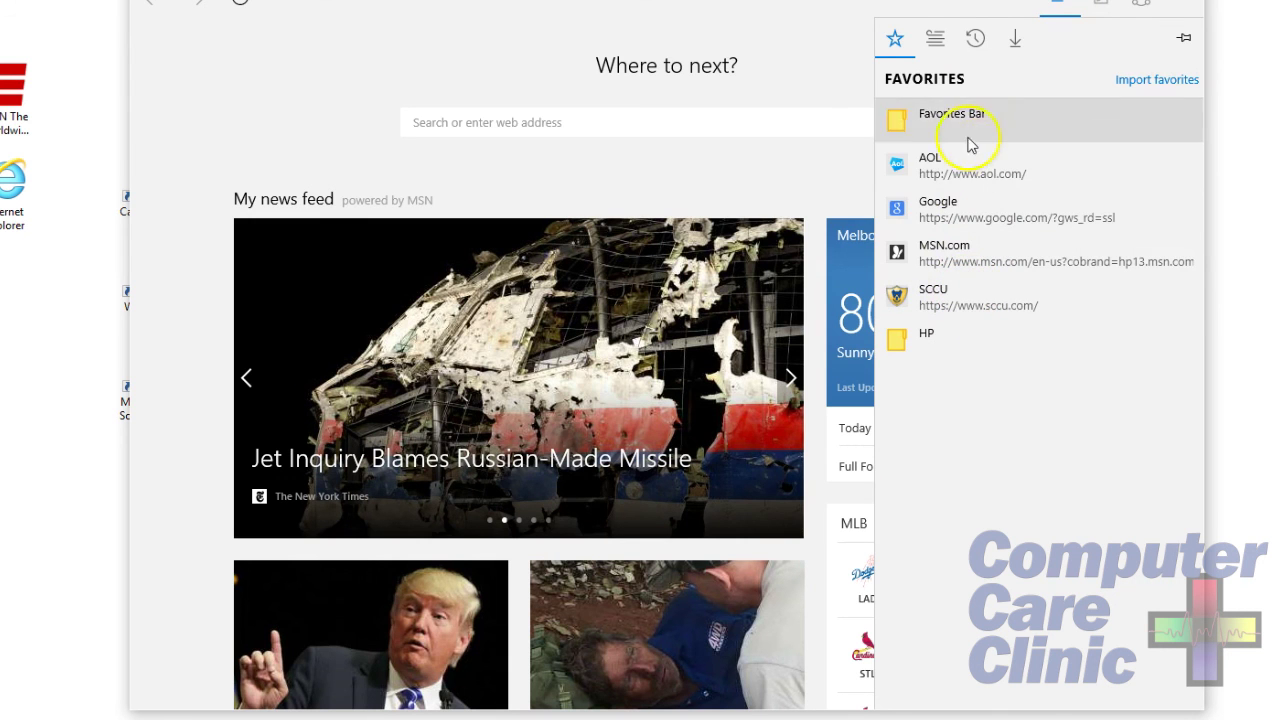
pyautogui.click(829, 29)
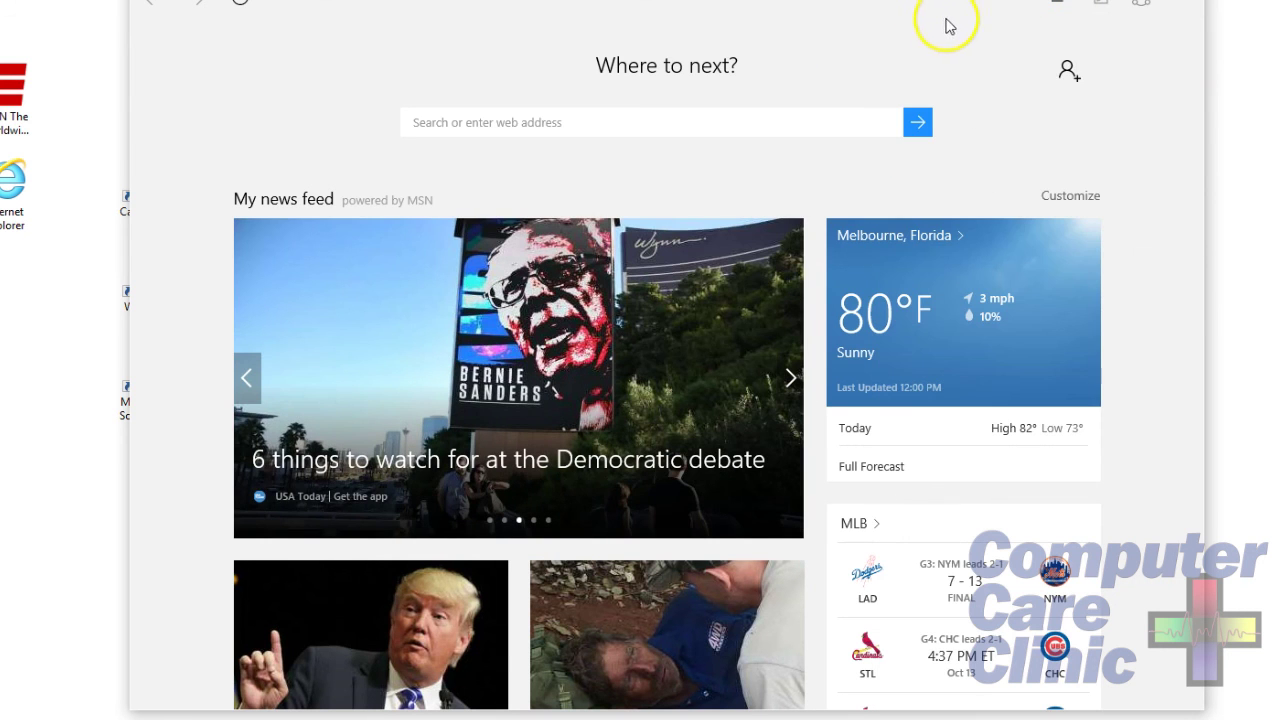
pyautogui.click(1060, 9)
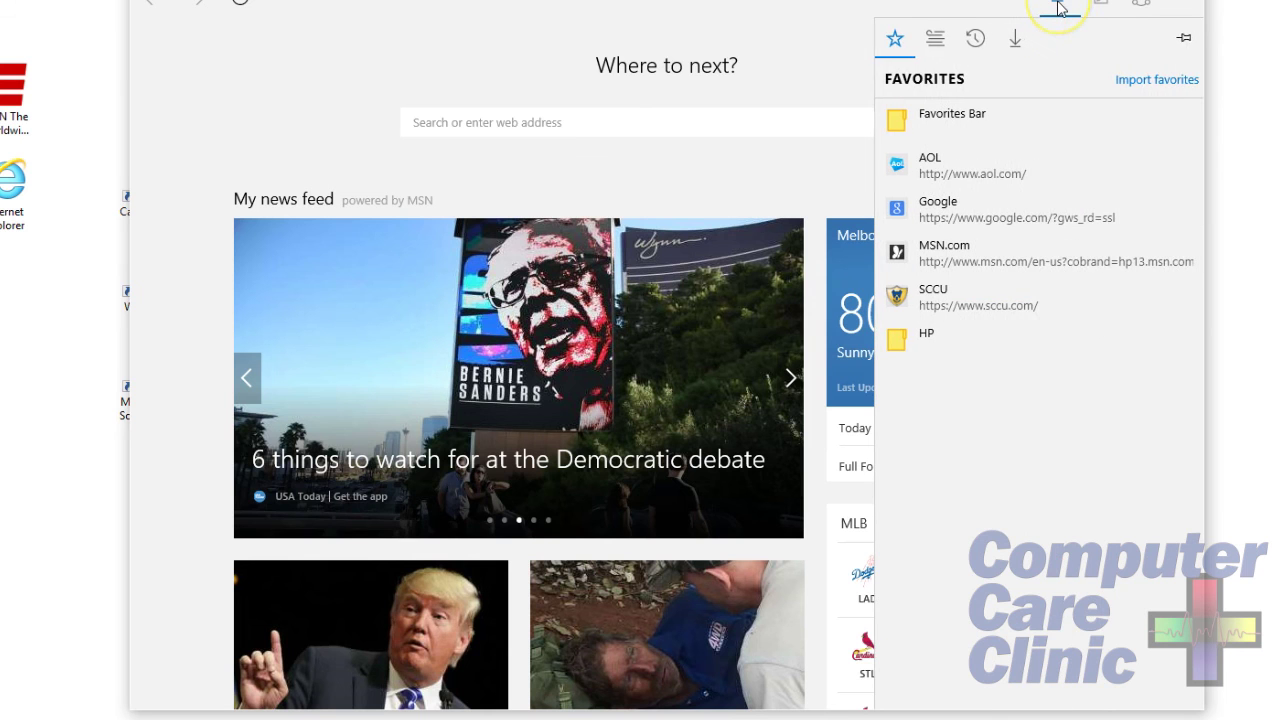
pyautogui.click(935, 38)
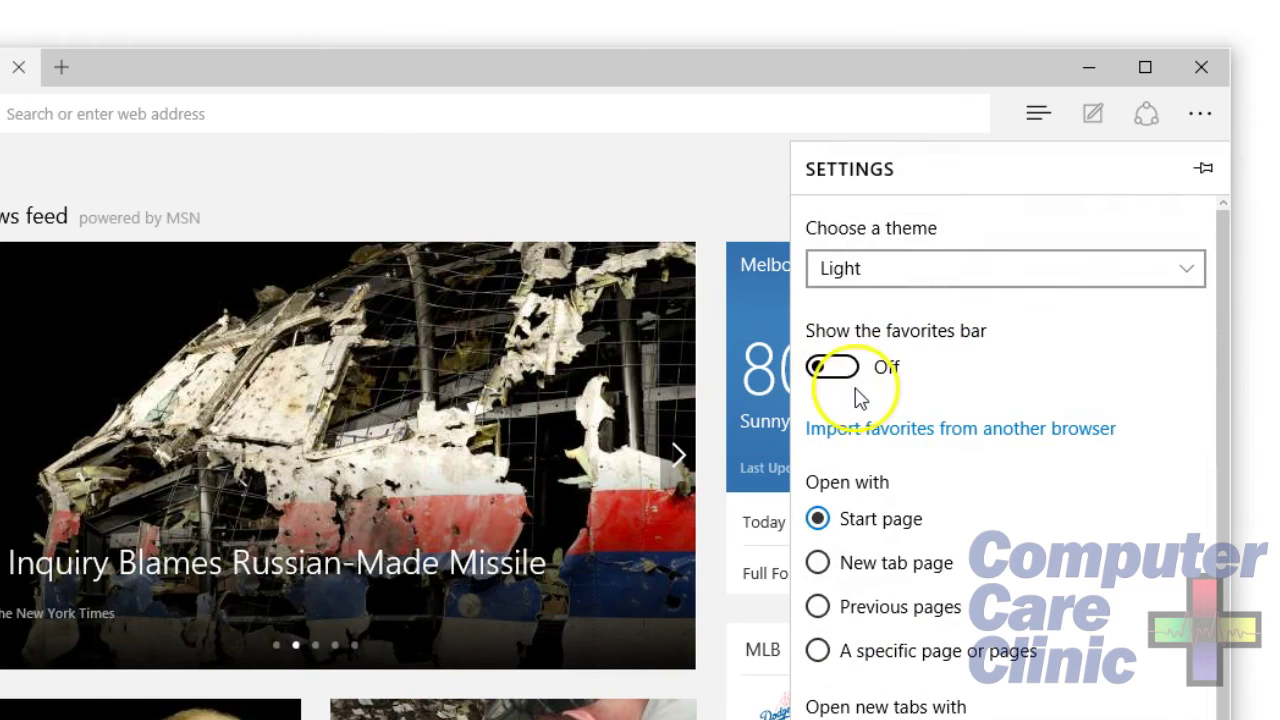
# - Turn on the favorites bar in the browser settings and close the settings
pyautogui.click(840, 368)
pyautogui.click(814, 114)
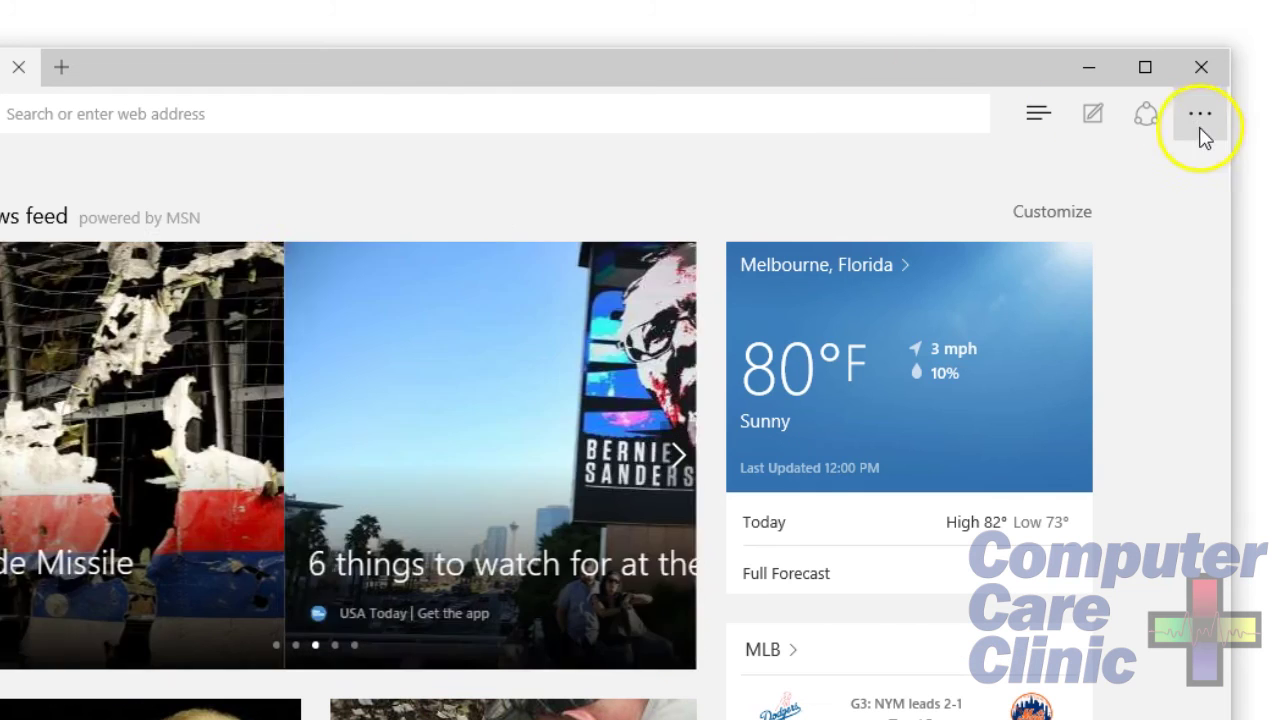
pyautogui.click(1195, 118)
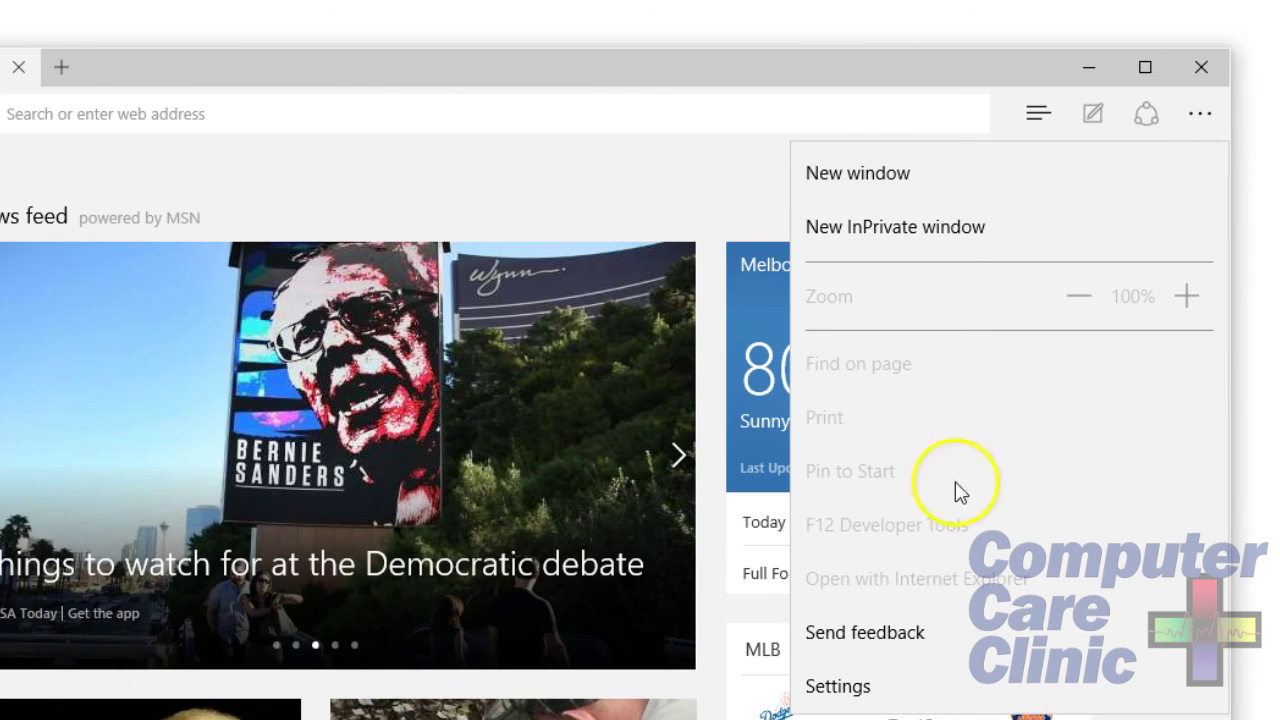
pyautogui.click(915, 700)
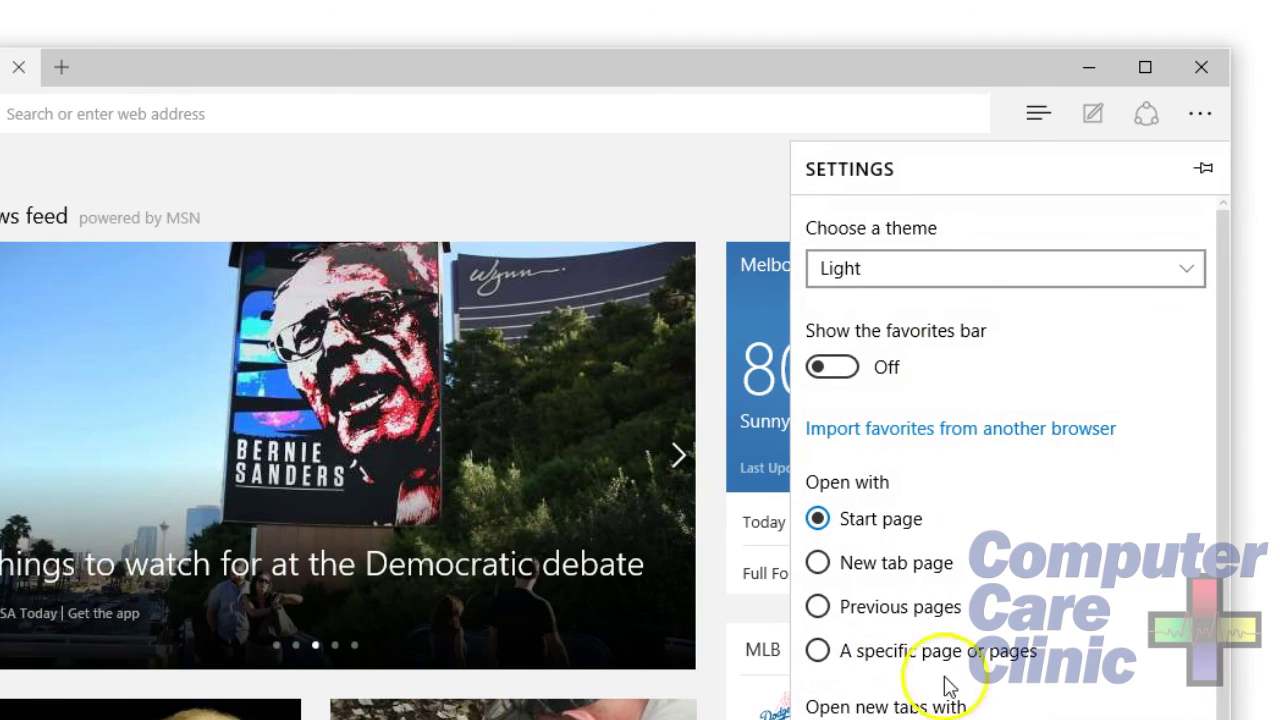
pyautogui.click(832, 368)
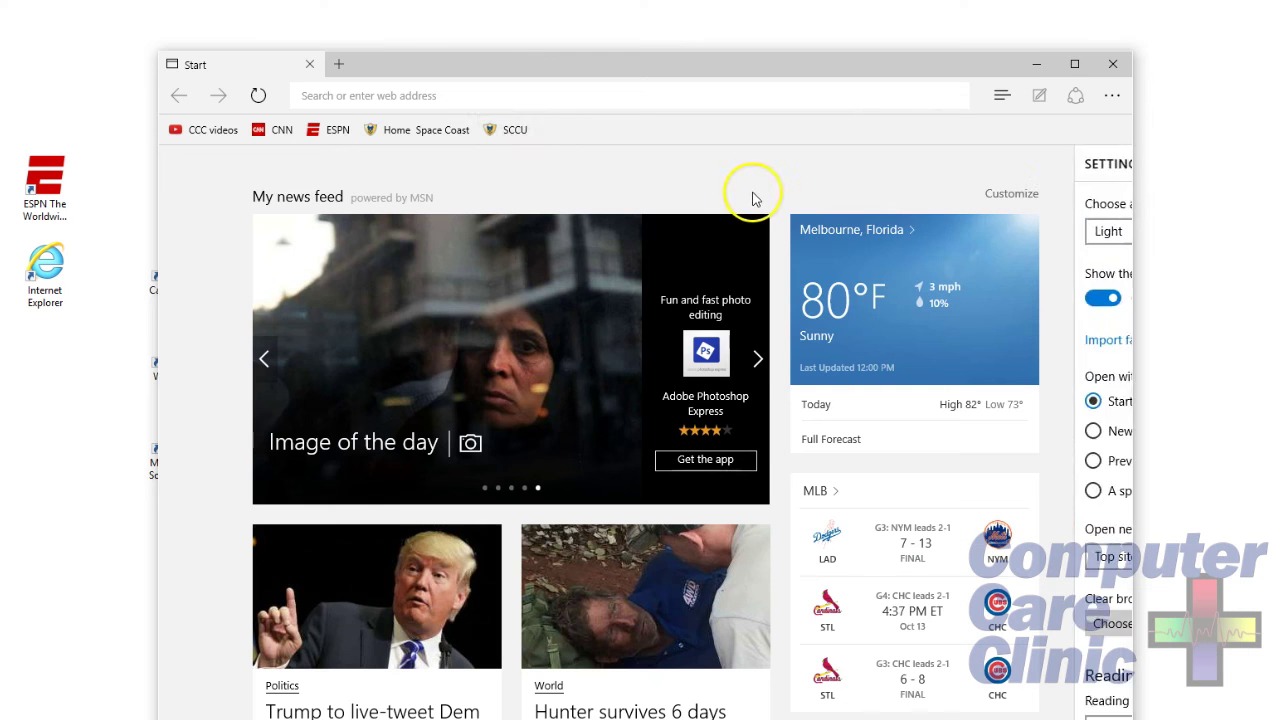
pyautogui.click(665, 258)
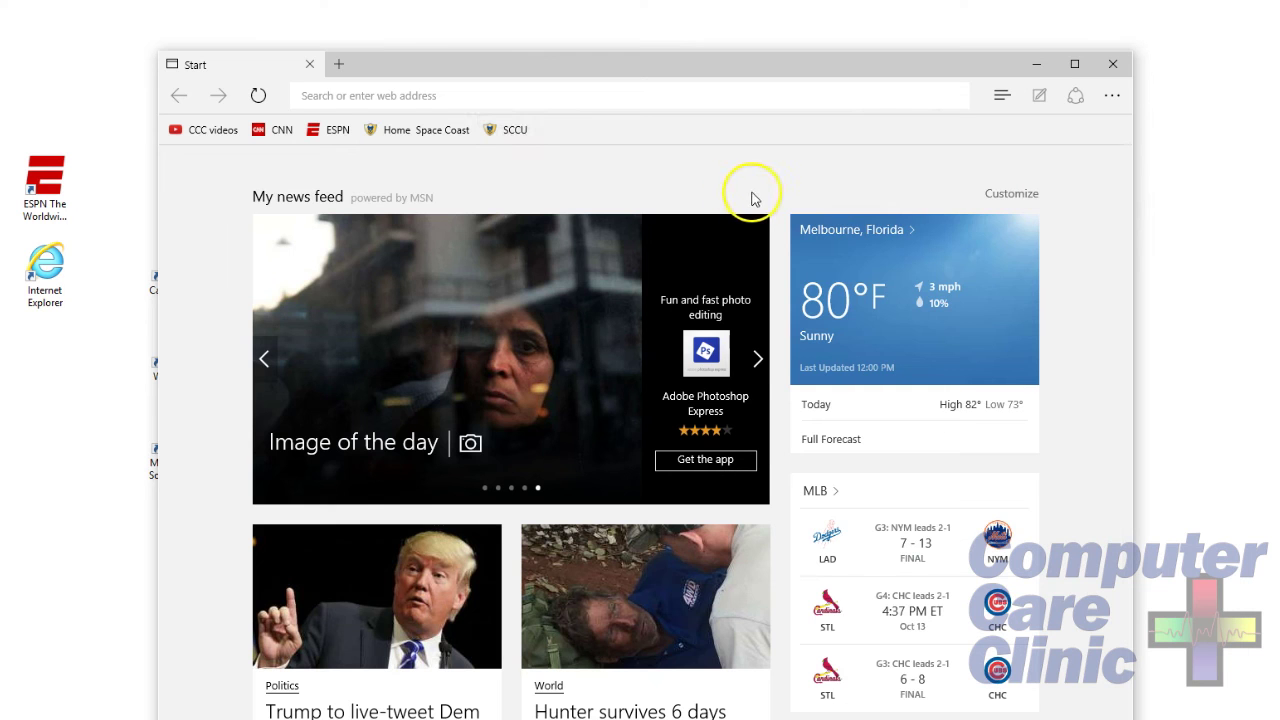
# - Open the CNN site from the favorites bar and check the browser's additional actions and the hub's reading list
pyautogui.click(334, 131)
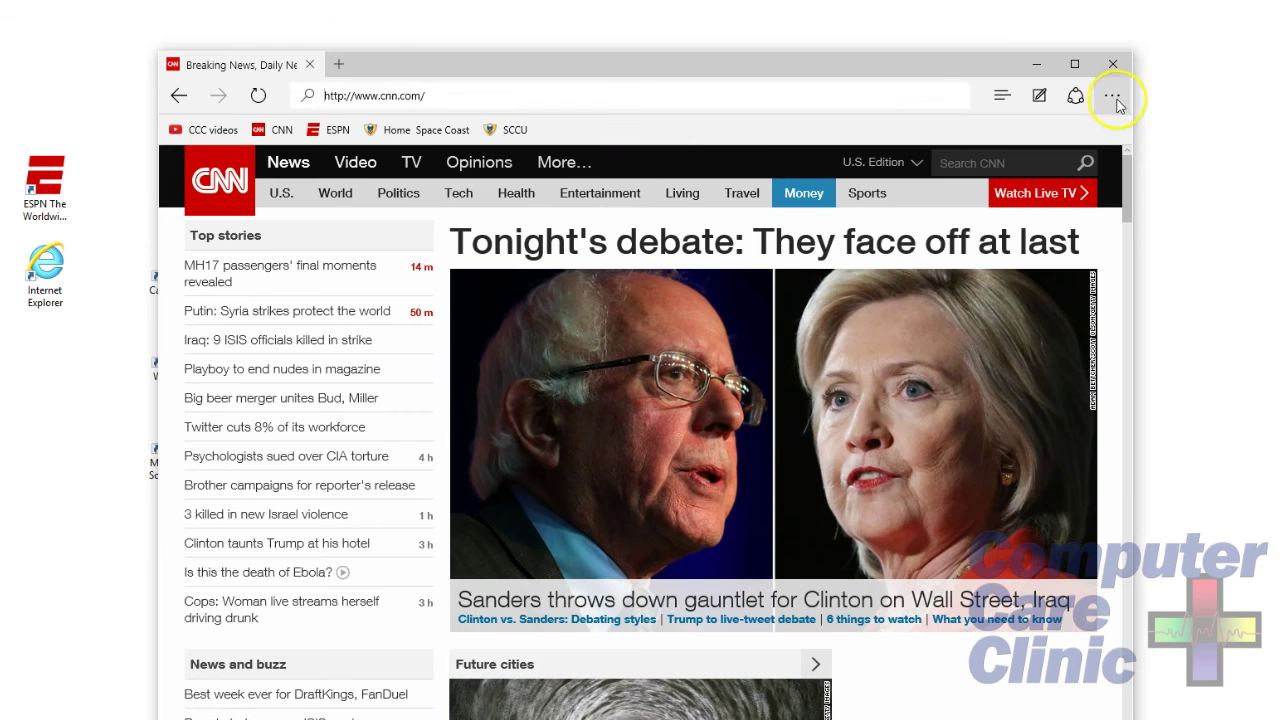
pyautogui.click(1114, 100)
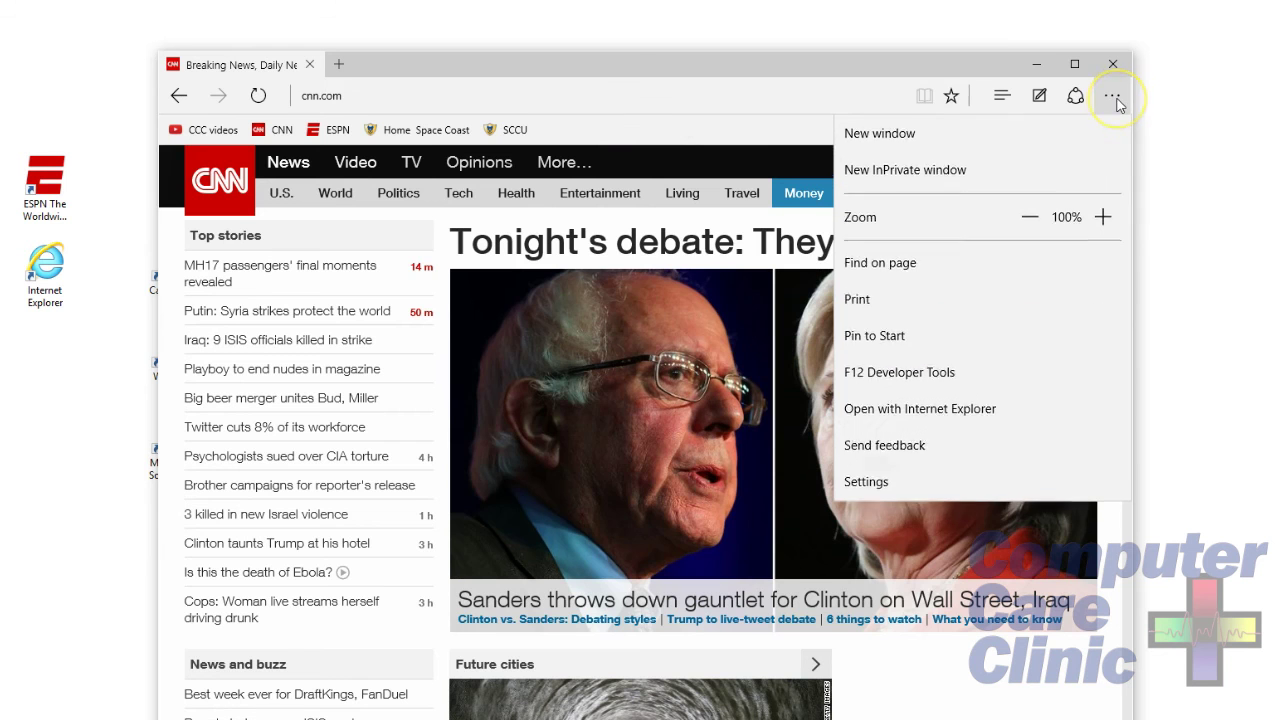
pyautogui.click(1001, 96)
pyautogui.click(1001, 96)
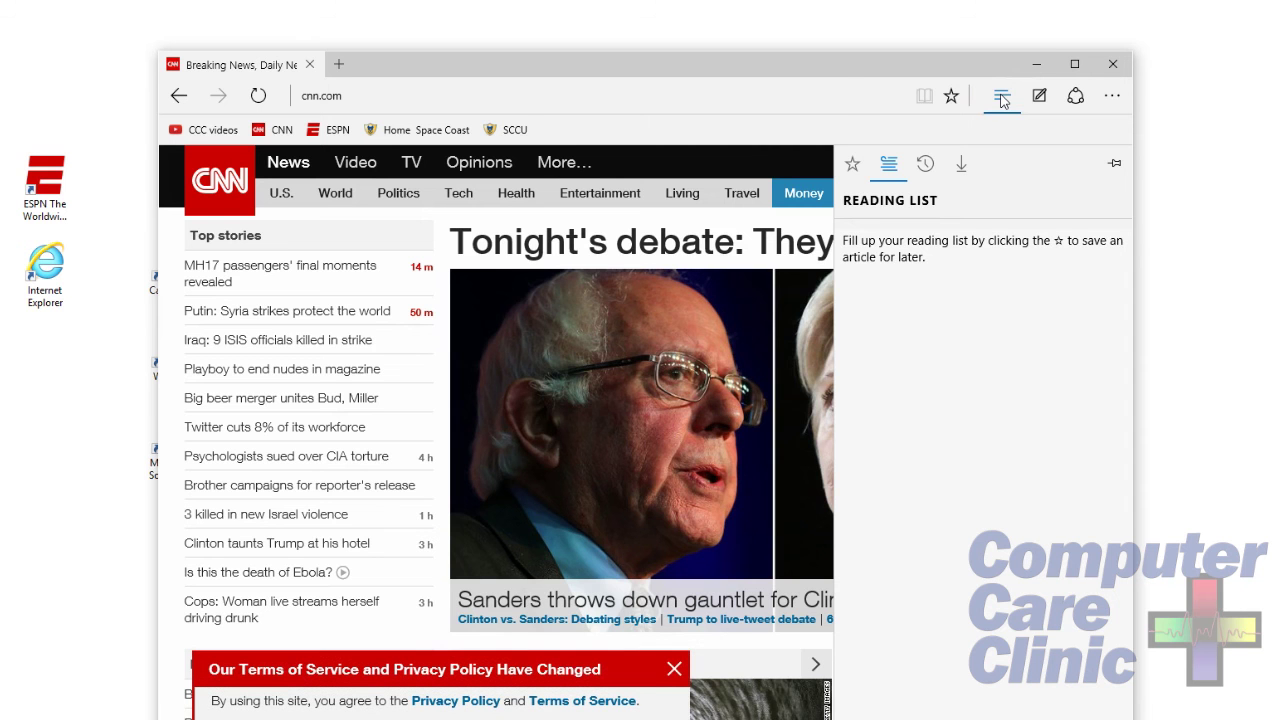
pyautogui.click(829, 98)
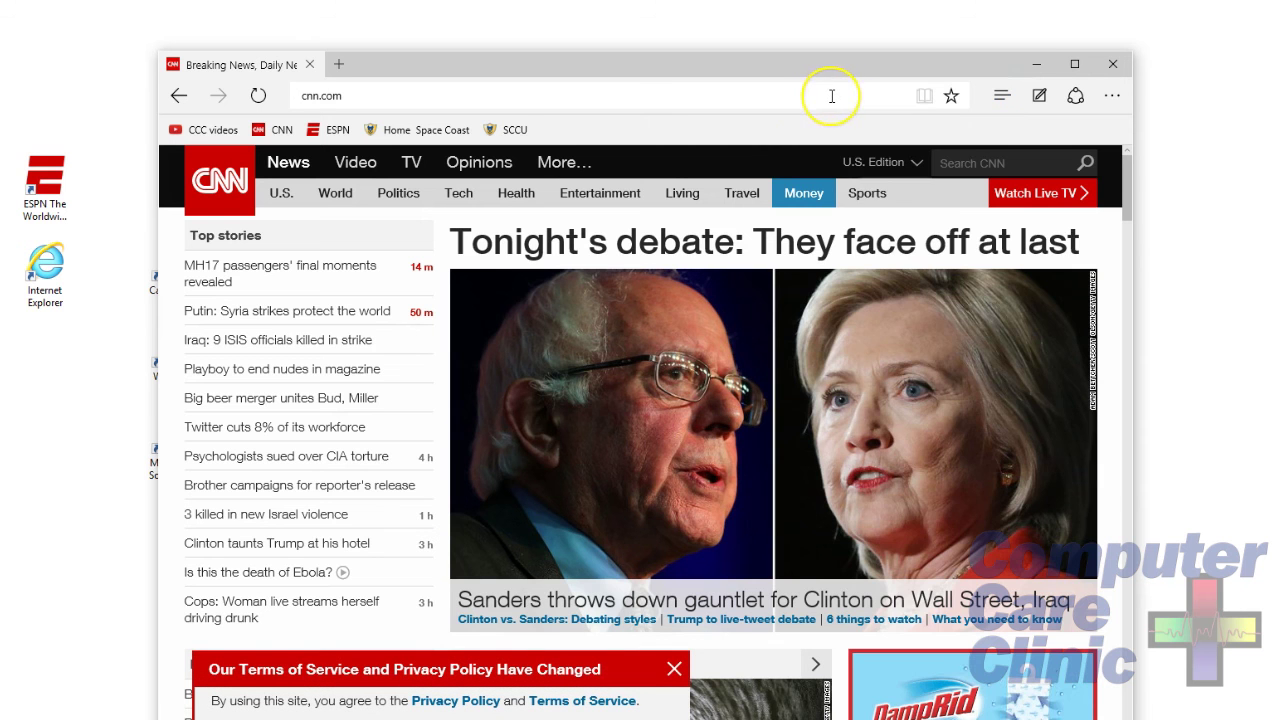